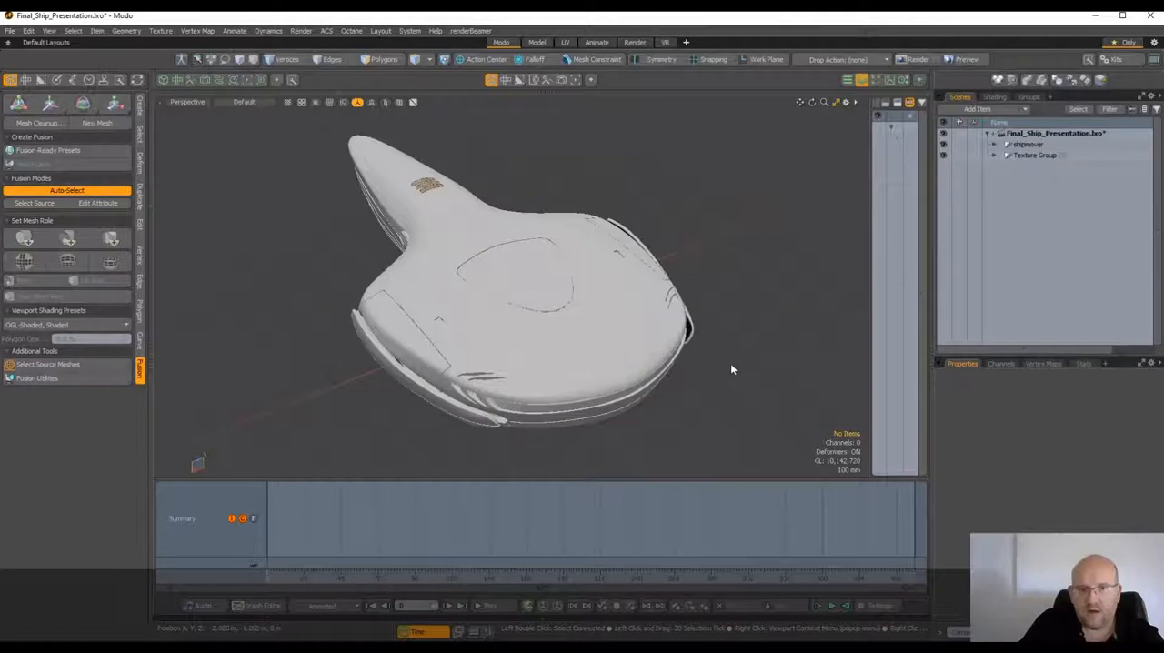
Enable the viewport texture override so the ship is shaded with a matcap
{"action": "left_click_drag", "start_coordinate": [731, 369], "coordinate": [510, 377], "text": "alt"}
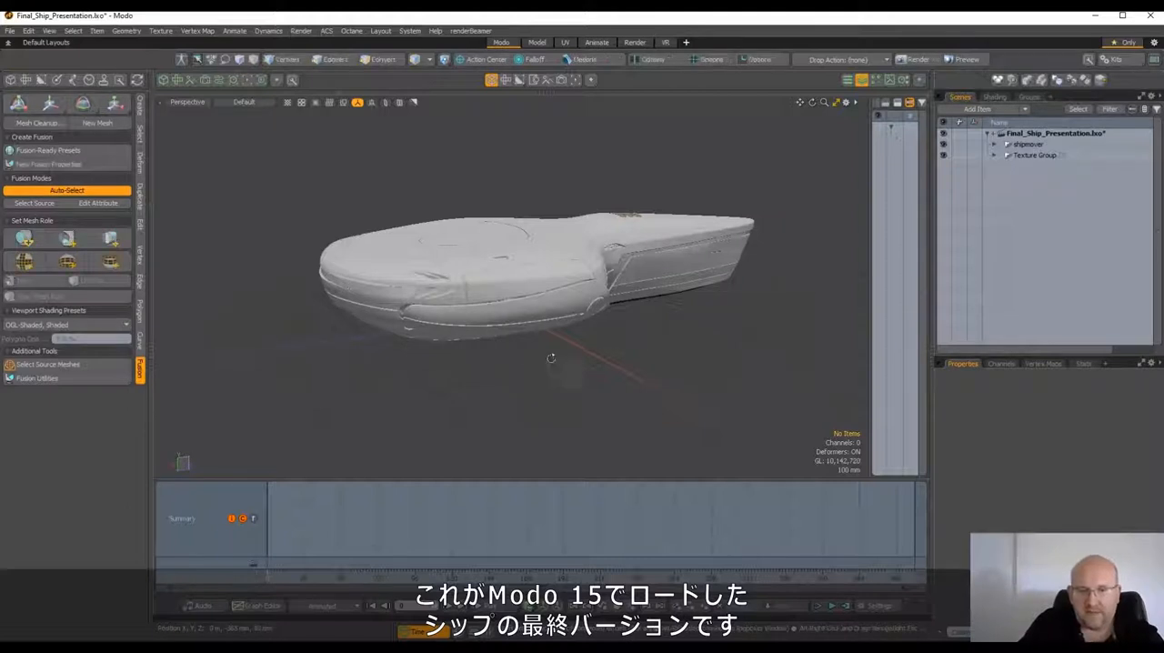
{"action": "left_click_drag", "start_coordinate": [551, 357], "coordinate": [721, 389], "text": "alt"}
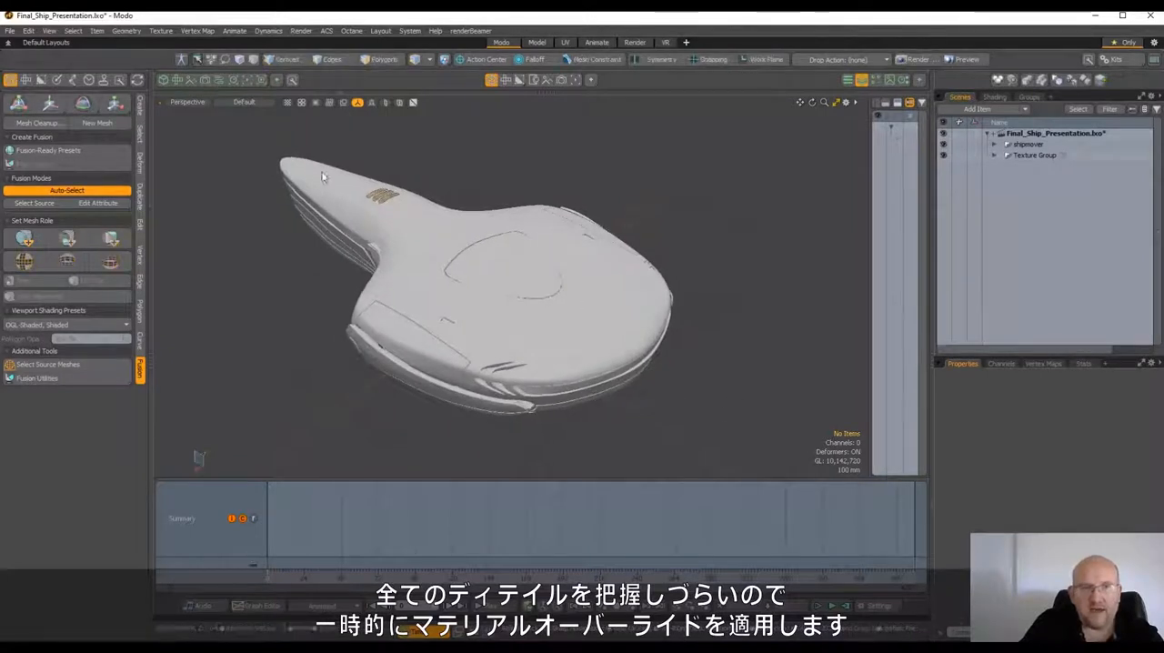
{"action": "left_click", "coordinate": [288, 102]}
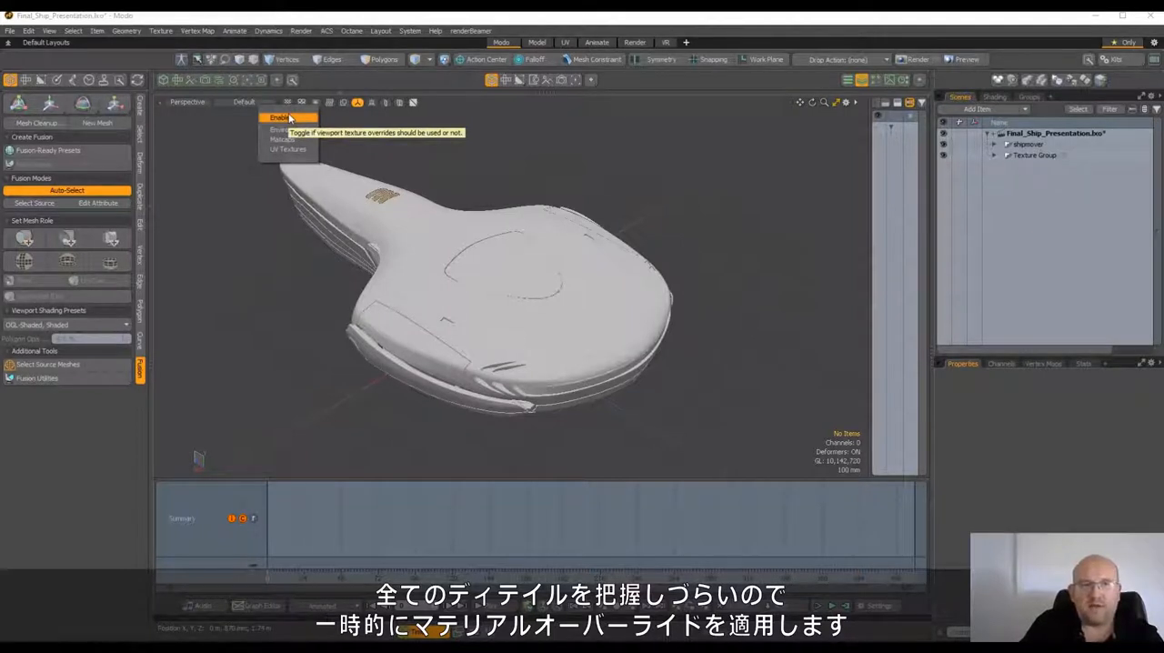
{"action": "left_click", "coordinate": [289, 118]}
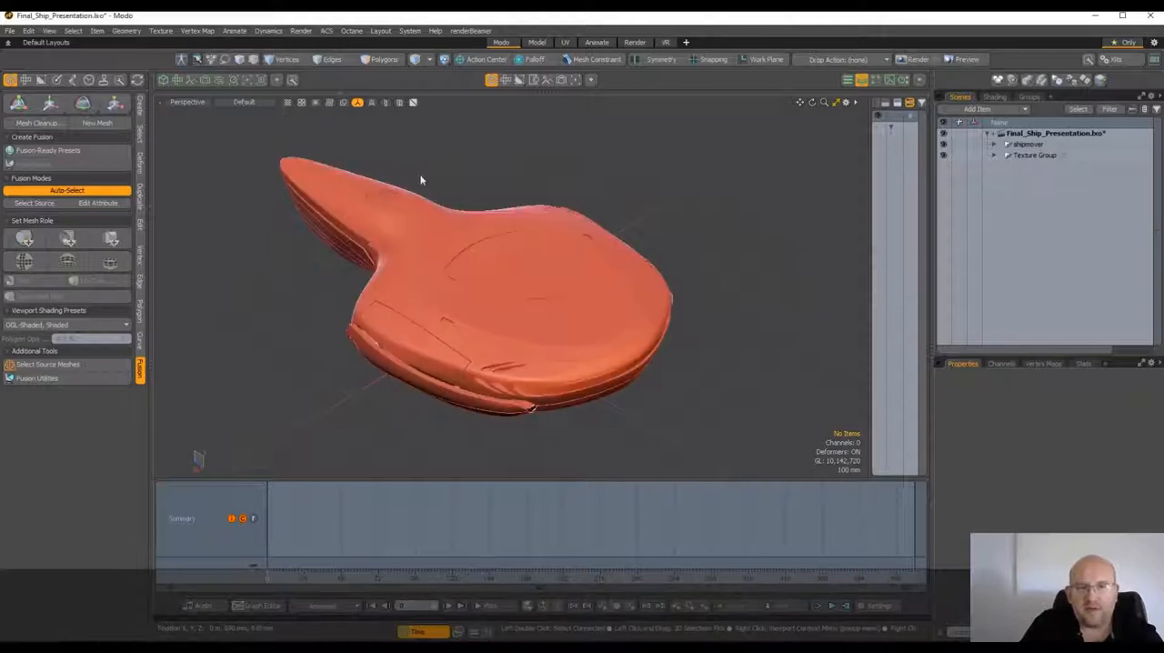
Open the matcap presets window and move it clear of the ship
{"action": "left_click_drag", "start_coordinate": [421, 176], "coordinate": [608, 161], "text": "alt"}
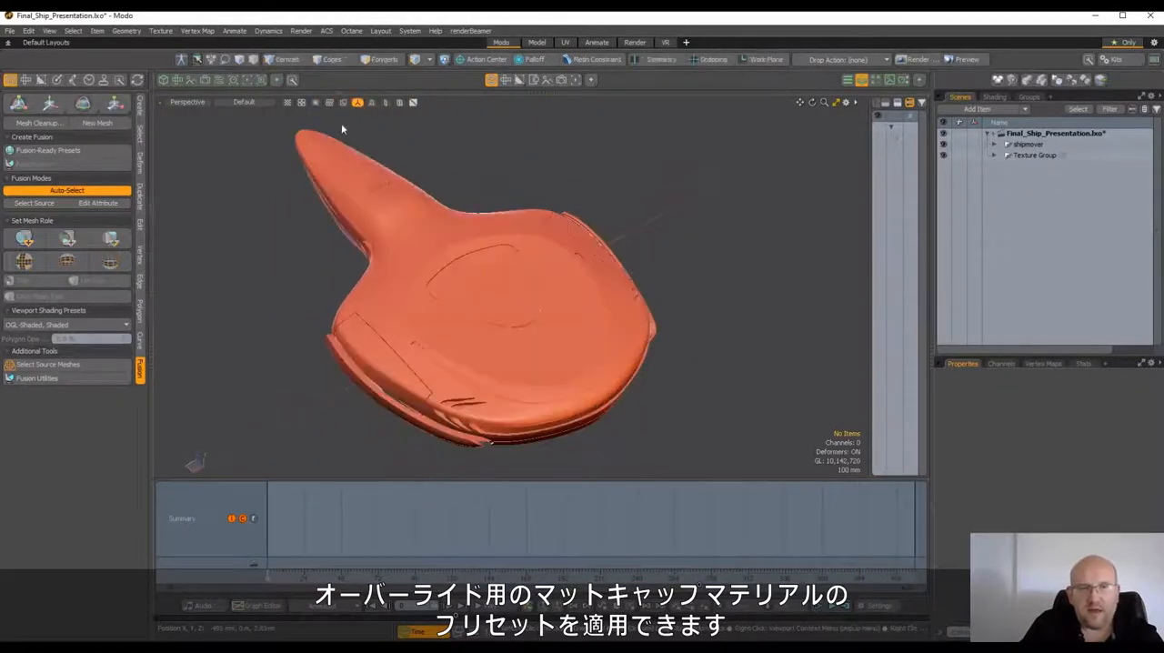
{"action": "left_click", "coordinate": [288, 104]}
{"action": "left_click", "coordinate": [285, 140]}
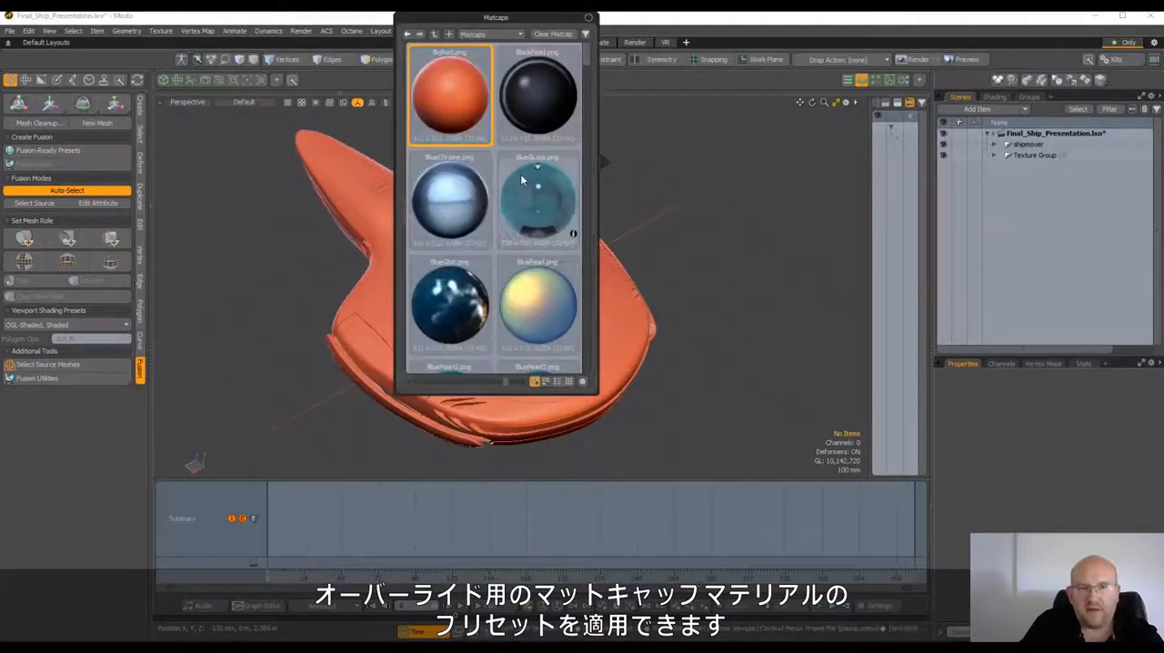
{"action": "left_click_drag", "start_coordinate": [482, 16], "coordinate": [753, 93]}
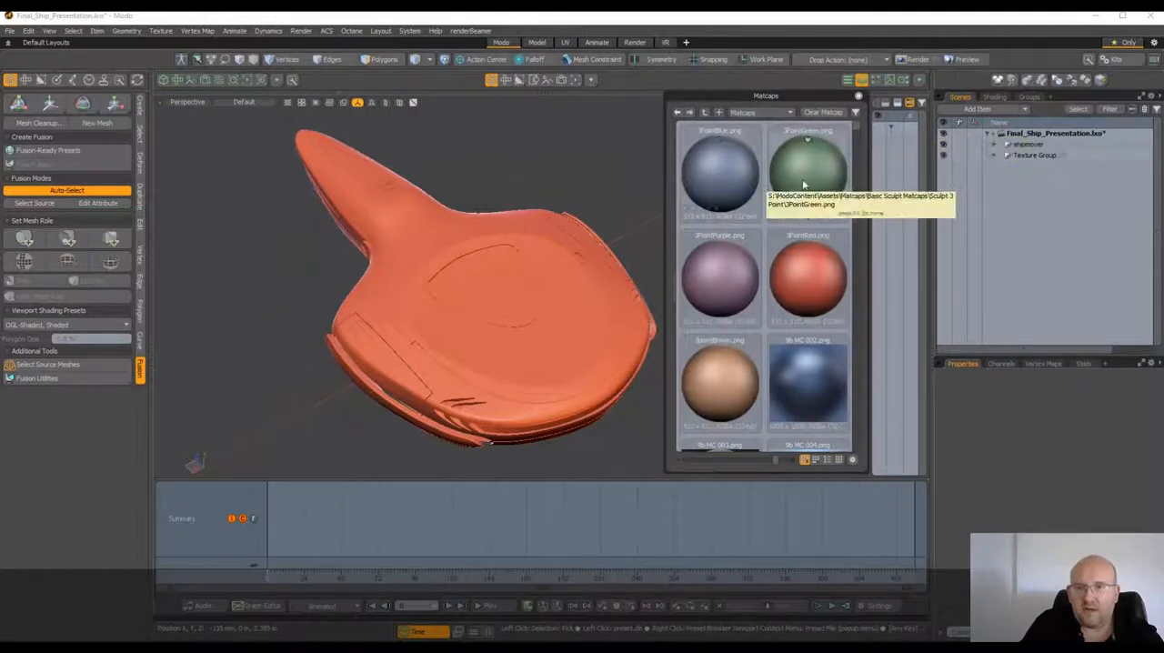
Try the 3PointBlue, MC 051 and MC 049 matcaps on the ship
{"action": "double_click", "coordinate": [711, 181]}
{"action": "scroll", "coordinate": [790, 328], "scroll_direction": "down", "scroll_amount": 5}
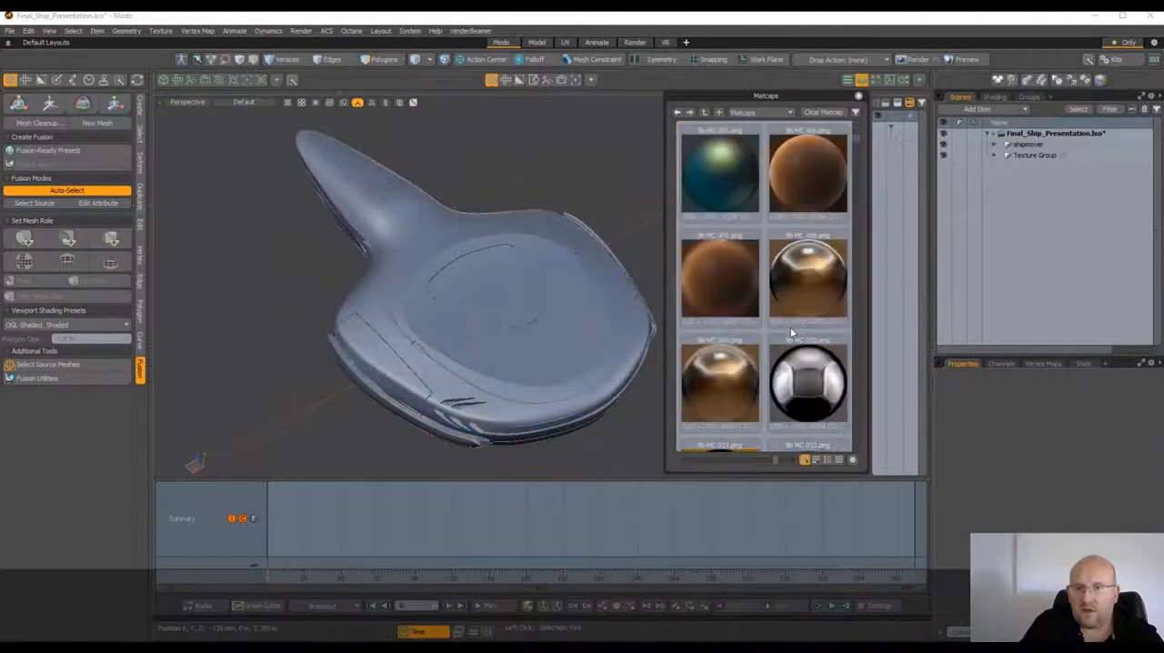
{"action": "left_click_drag", "start_coordinate": [857, 138], "coordinate": [864, 185]}
{"action": "scroll", "coordinate": [864, 188], "scroll_direction": "down", "scroll_amount": 3}
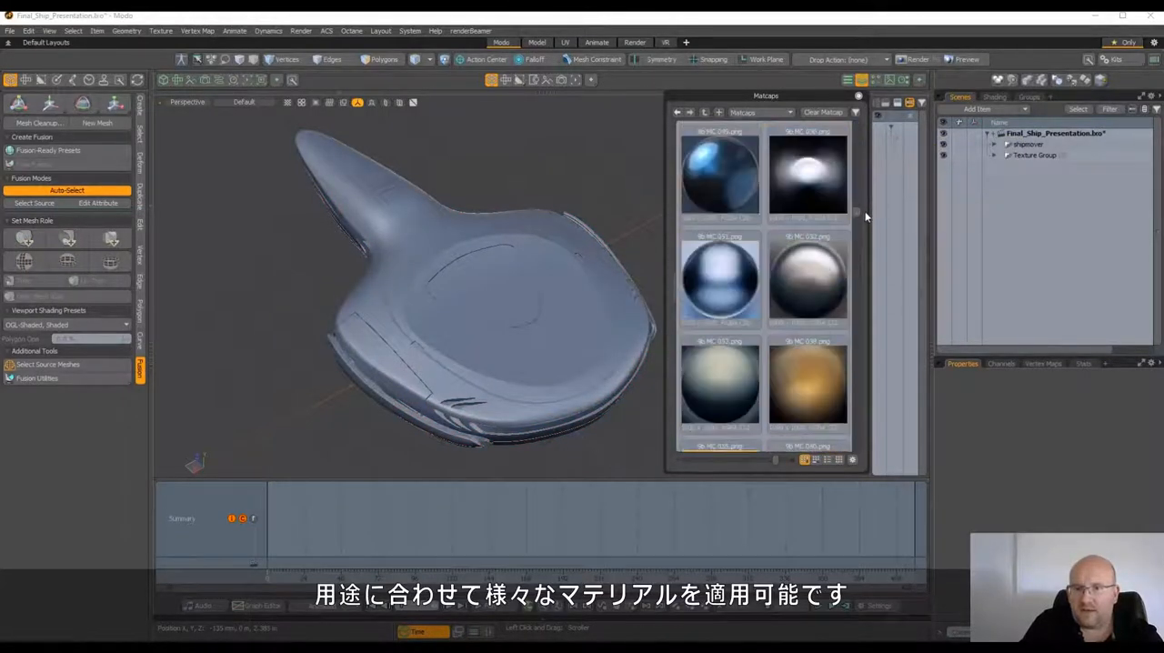
{"action": "double_click", "coordinate": [743, 296]}
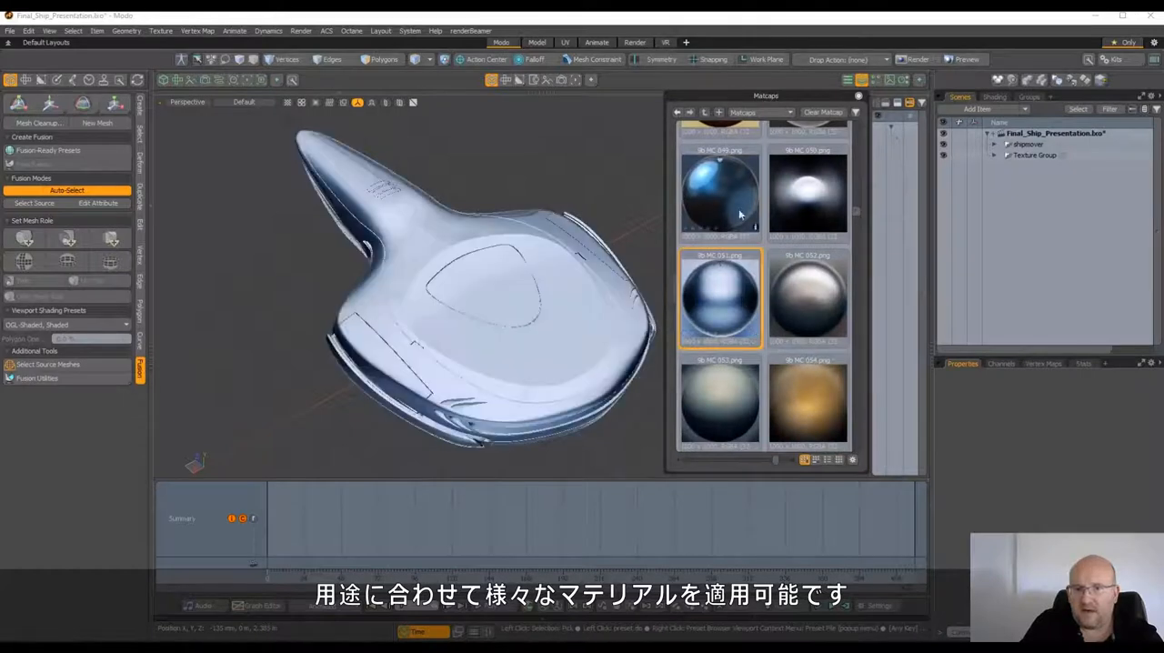
{"action": "double_click", "coordinate": [718, 193]}
{"action": "left_click_drag", "start_coordinate": [540, 189], "coordinate": [525, 160], "text": "alt"}
Apply the BluePearl2 matcap to the ship and close the matcap presets window
{"action": "scroll", "coordinate": [806, 259], "scroll_direction": "down", "scroll_amount": 4}
{"action": "scroll", "coordinate": [806, 259], "scroll_direction": "down", "scroll_amount": 10}
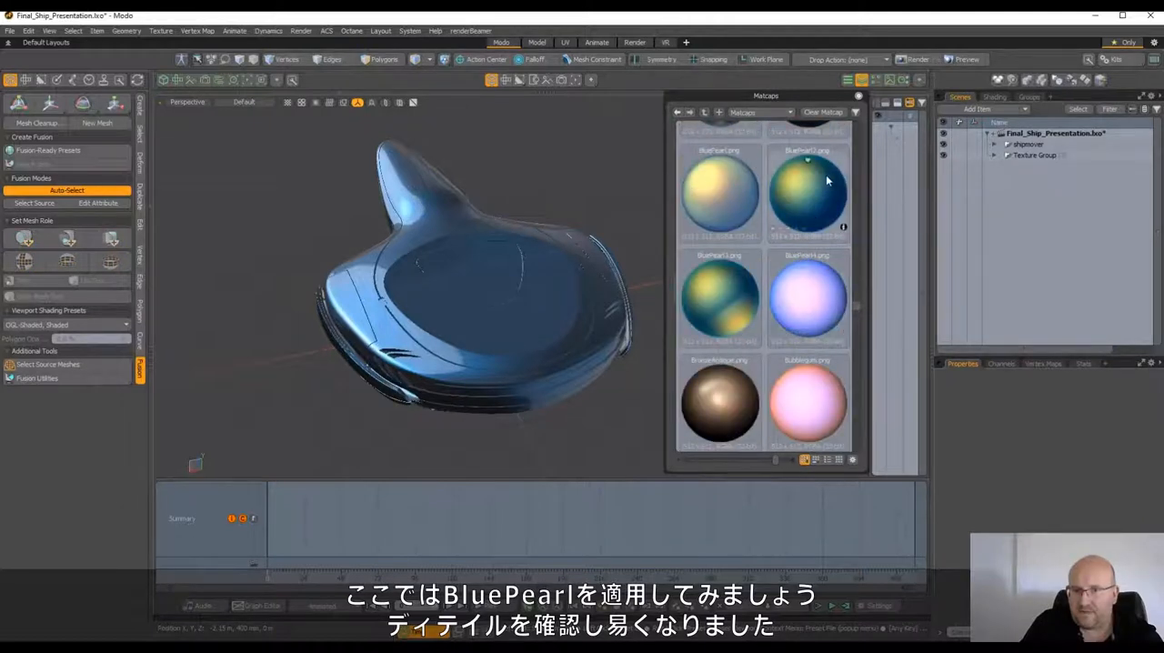
{"action": "double_click", "coordinate": [806, 223]}
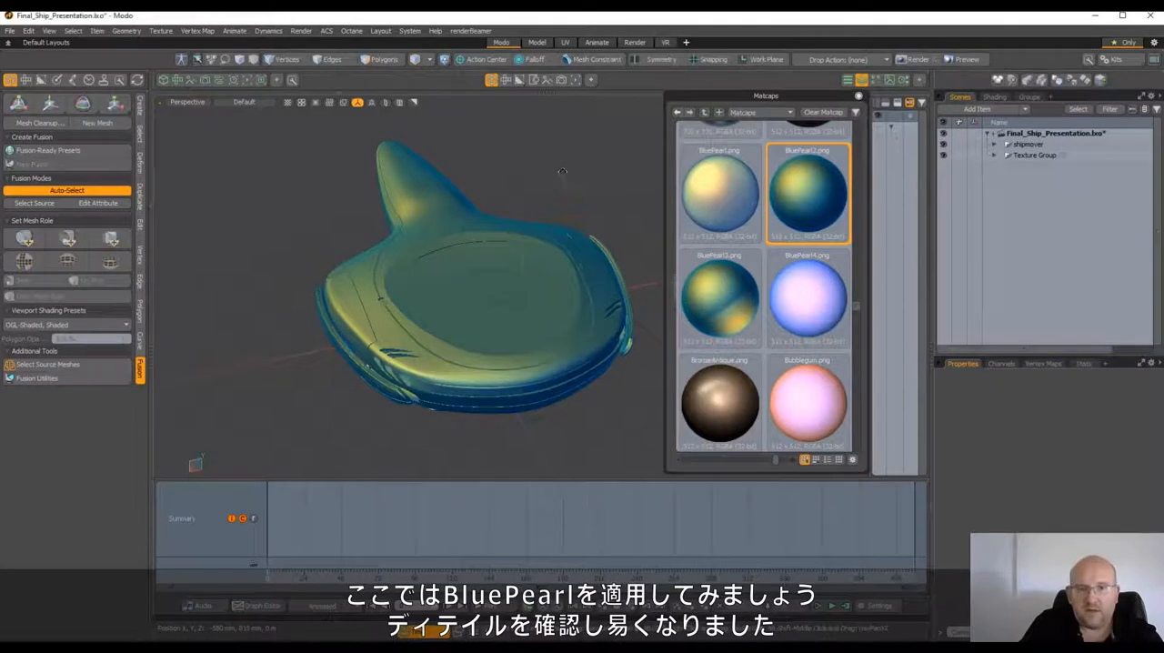
{"action": "left_click_drag", "start_coordinate": [557, 190], "coordinate": [748, 368], "text": "alt"}
{"action": "left_click", "coordinate": [858, 95]}
Examine the finished ship's cut-ins, vents and side details from several angles
{"action": "scroll", "coordinate": [641, 377], "scroll_direction": "up", "scroll_amount": 3}
{"action": "left_click_drag", "start_coordinate": [640, 377], "coordinate": [511, 314], "text": "alt"}
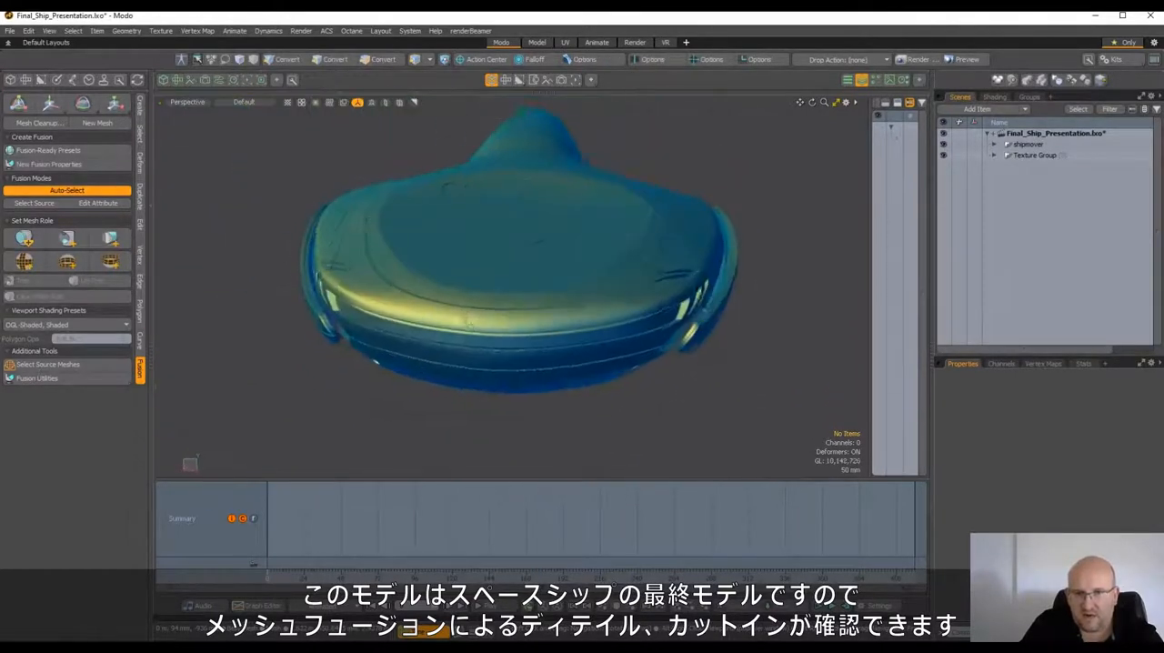
{"action": "left_click_drag", "start_coordinate": [731, 316], "coordinate": [695, 364], "text": "alt"}
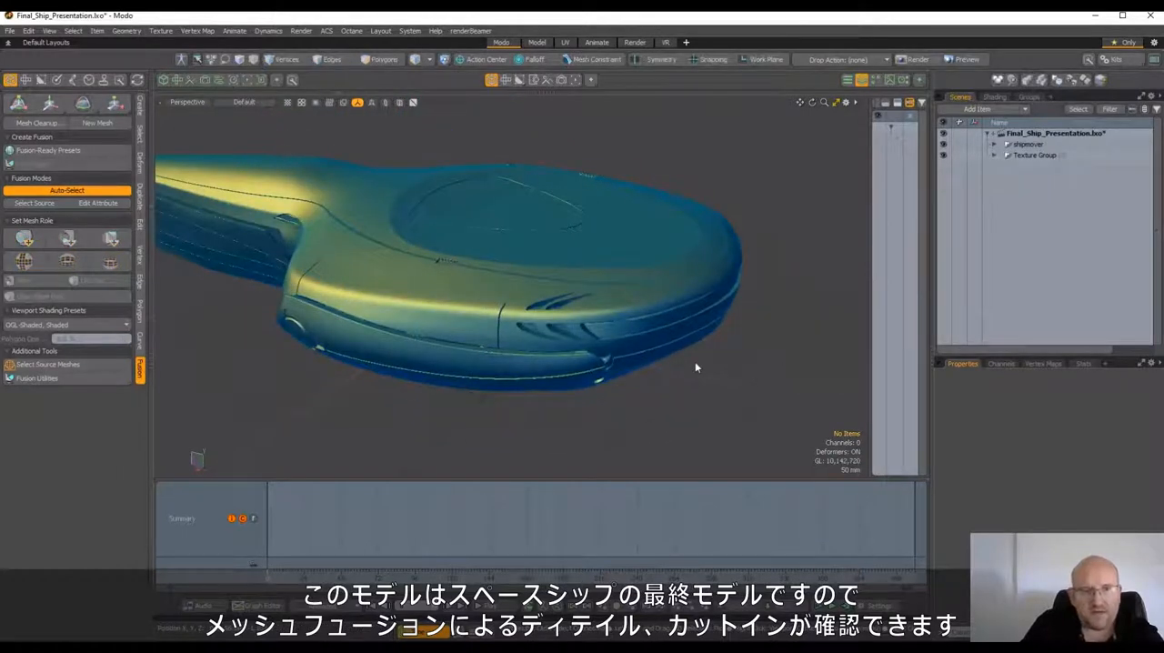
{"action": "left_click_drag", "start_coordinate": [682, 380], "coordinate": [732, 440], "text": "alt"}
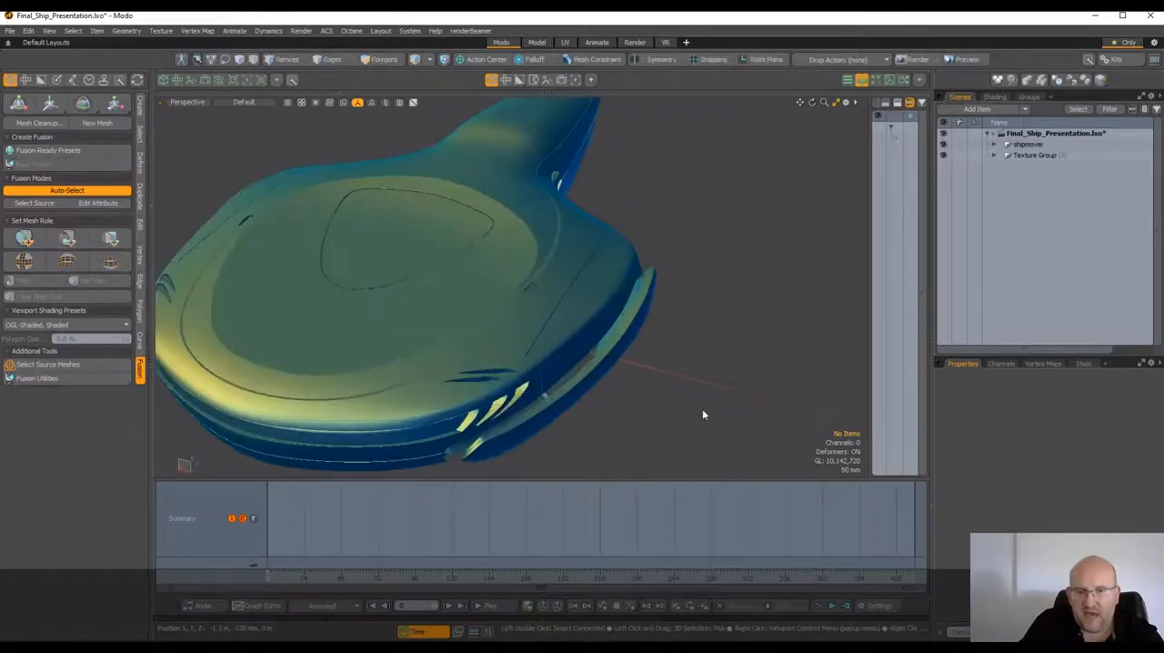
{"action": "left_click_drag", "start_coordinate": [702, 408], "coordinate": [740, 391], "text": "alt"}
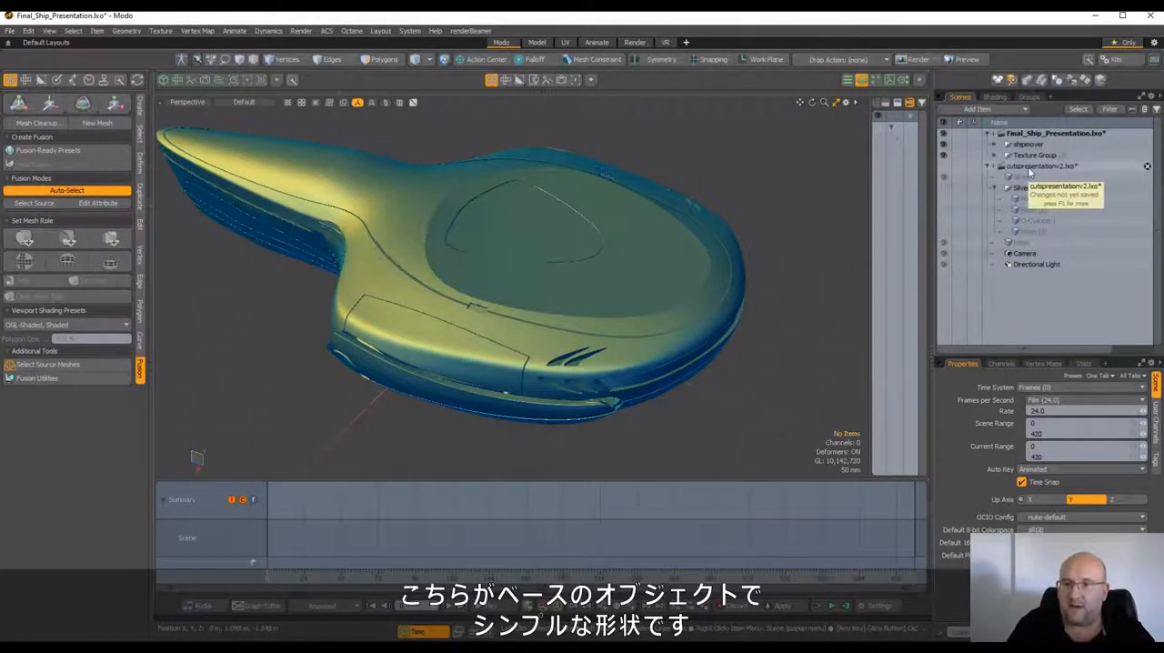
Make the cutspresentationv2.lxo scene active and select its Silver base mesh
{"action": "left_click", "coordinate": [1029, 168]}
{"action": "scroll", "coordinate": [712, 235], "scroll_direction": "down", "scroll_amount": 3}
{"action": "left_click_drag", "start_coordinate": [714, 234], "coordinate": [653, 313], "text": "alt+shift"}
{"action": "left_click_drag", "start_coordinate": [720, 188], "coordinate": [710, 208], "text": "alt"}
{"action": "left_click", "coordinate": [1023, 178]}
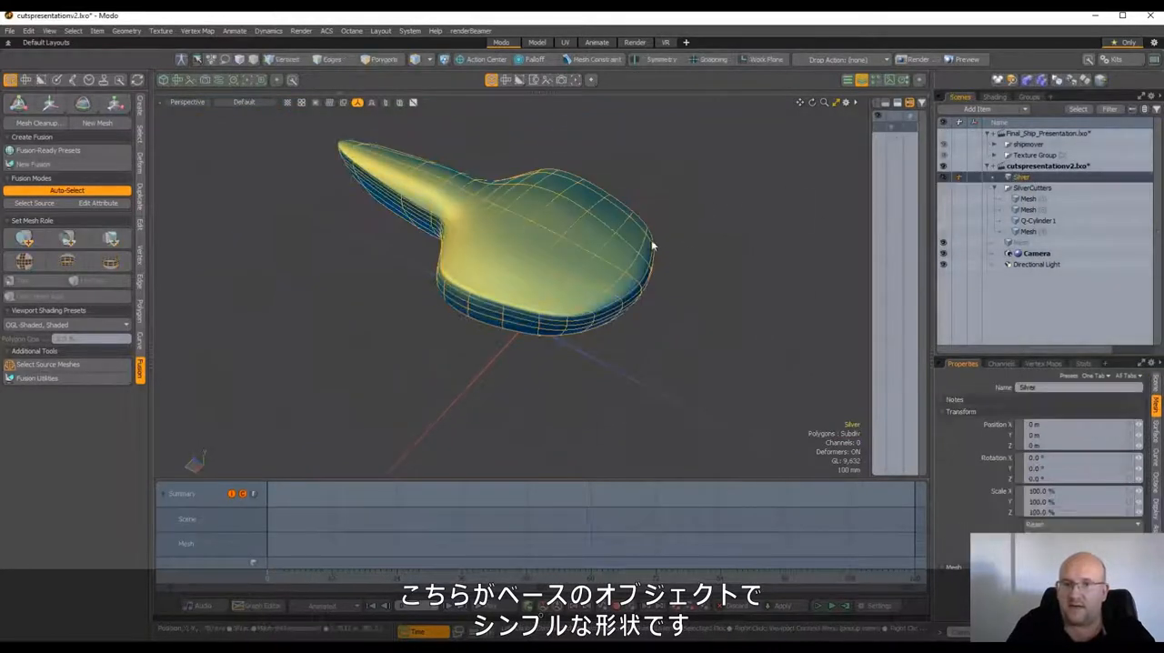
Create a new Fusion item from the Silver mesh and select that Fusion item
{"action": "left_click_drag", "start_coordinate": [652, 242], "coordinate": [373, 229], "text": "alt"}
{"action": "scroll", "coordinate": [665, 243], "scroll_direction": "up", "scroll_amount": 3}
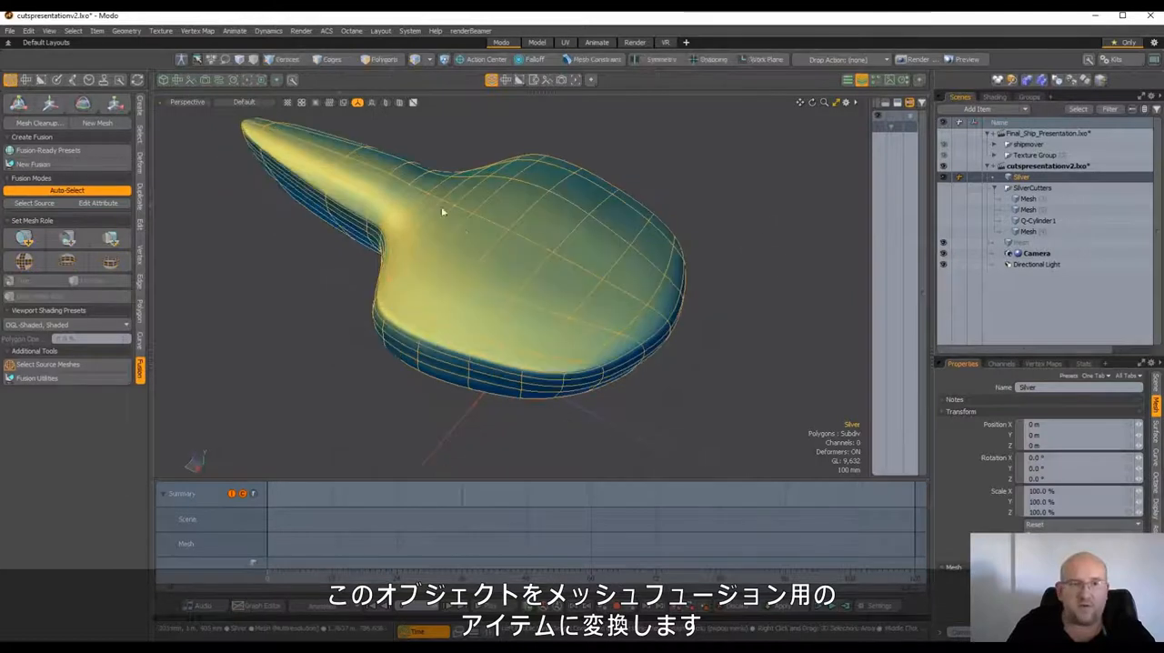
{"action": "left_click", "coordinate": [62, 164]}
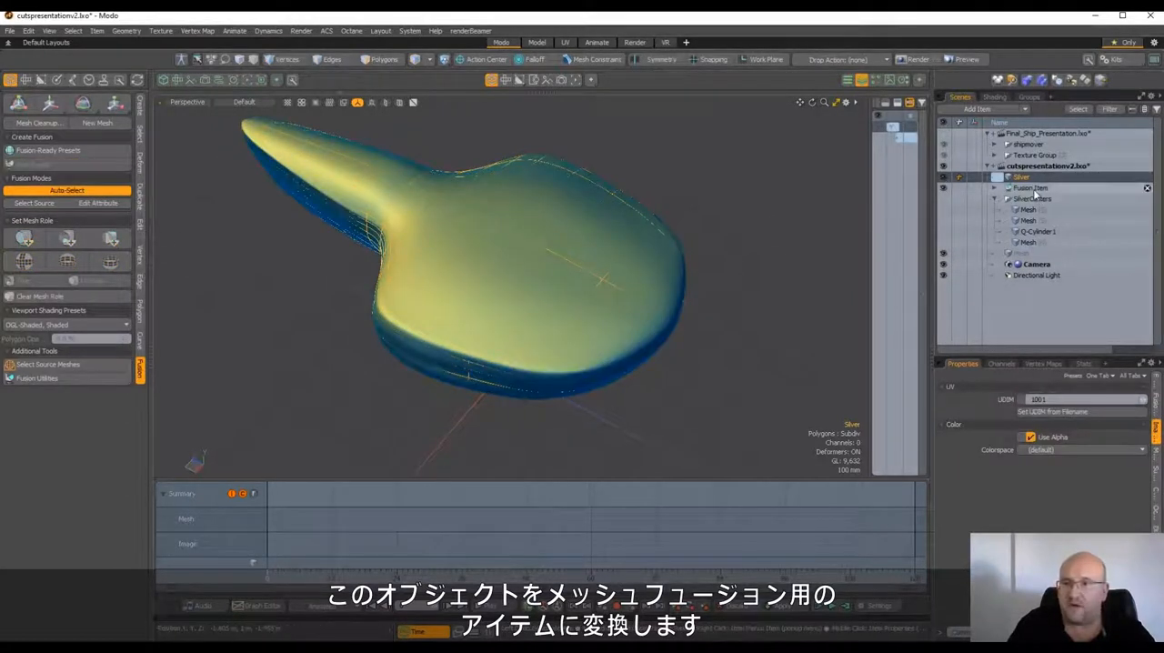
{"action": "left_click", "coordinate": [1032, 188]}
{"action": "left_click_drag", "start_coordinate": [649, 252], "coordinate": [718, 254], "text": "alt"}
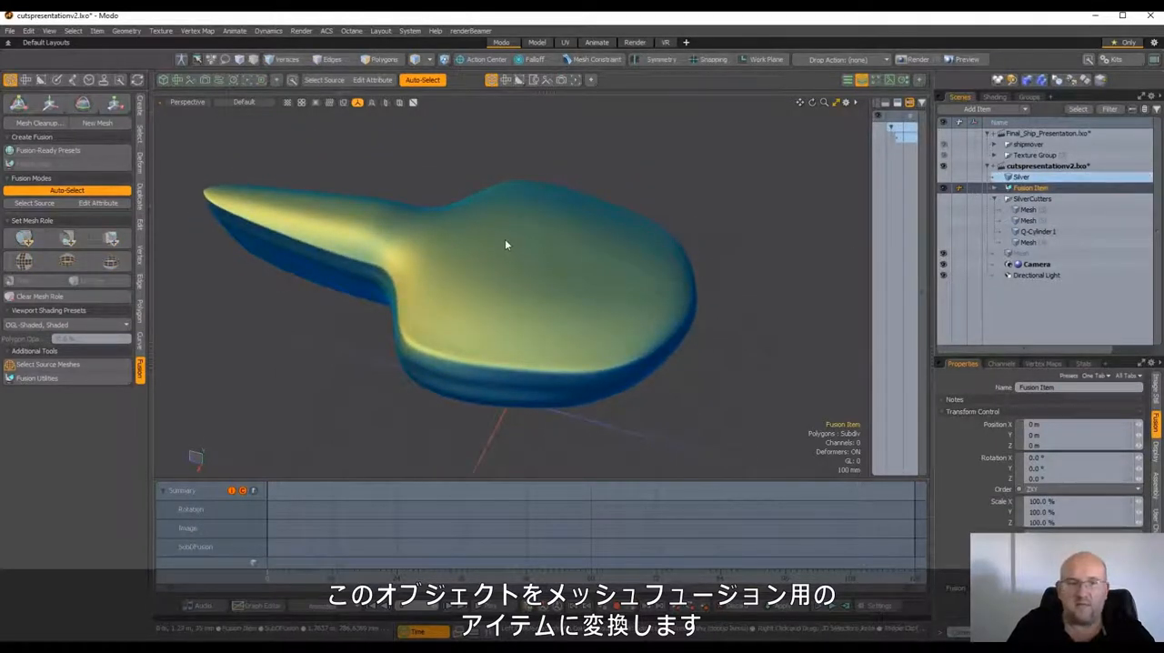
Show the SilverCutters group and hide each of its four cutter meshes individually
{"action": "left_click", "coordinate": [944, 200]}
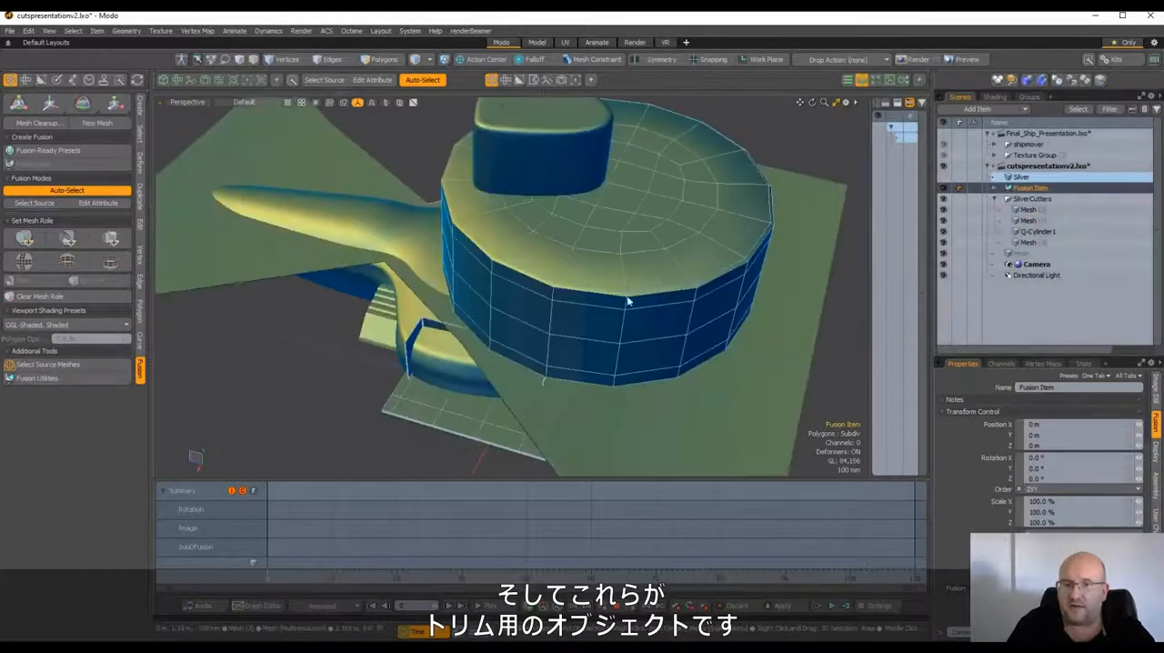
{"action": "left_click_drag", "start_coordinate": [608, 288], "coordinate": [593, 248], "text": "alt"}
{"action": "scroll", "coordinate": [593, 251], "scroll_direction": "down", "scroll_amount": 3}
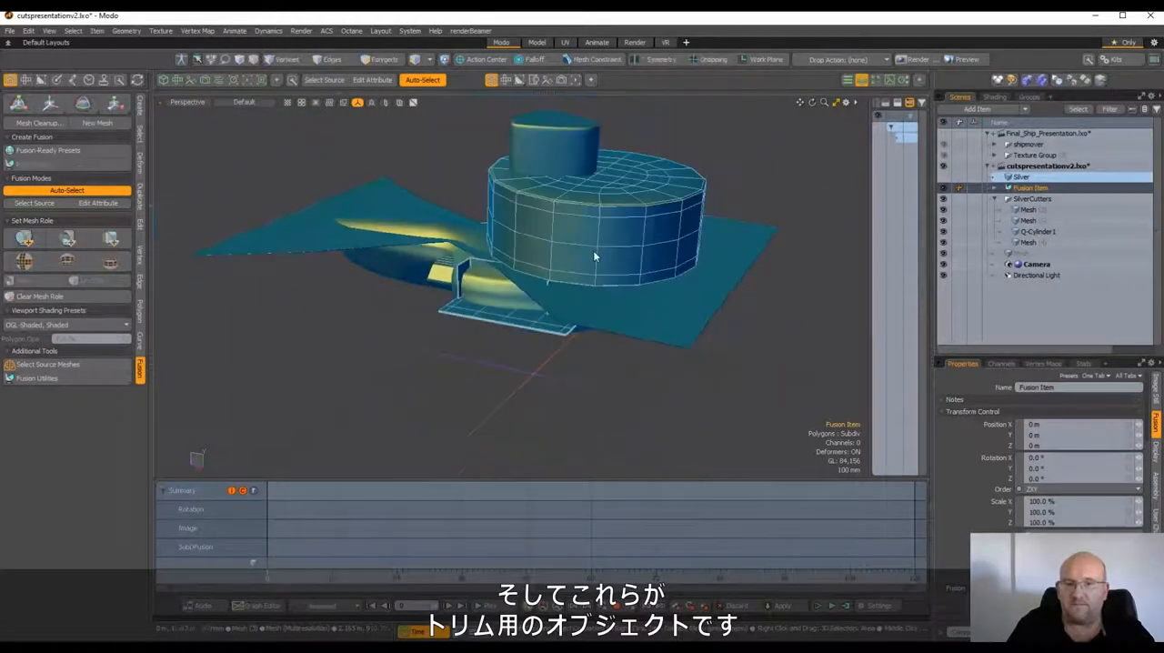
{"action": "left_click", "coordinate": [945, 210]}
{"action": "left_click", "coordinate": [945, 221]}
{"action": "left_click", "coordinate": [945, 232]}
{"action": "left_click", "coordinate": [945, 243]}
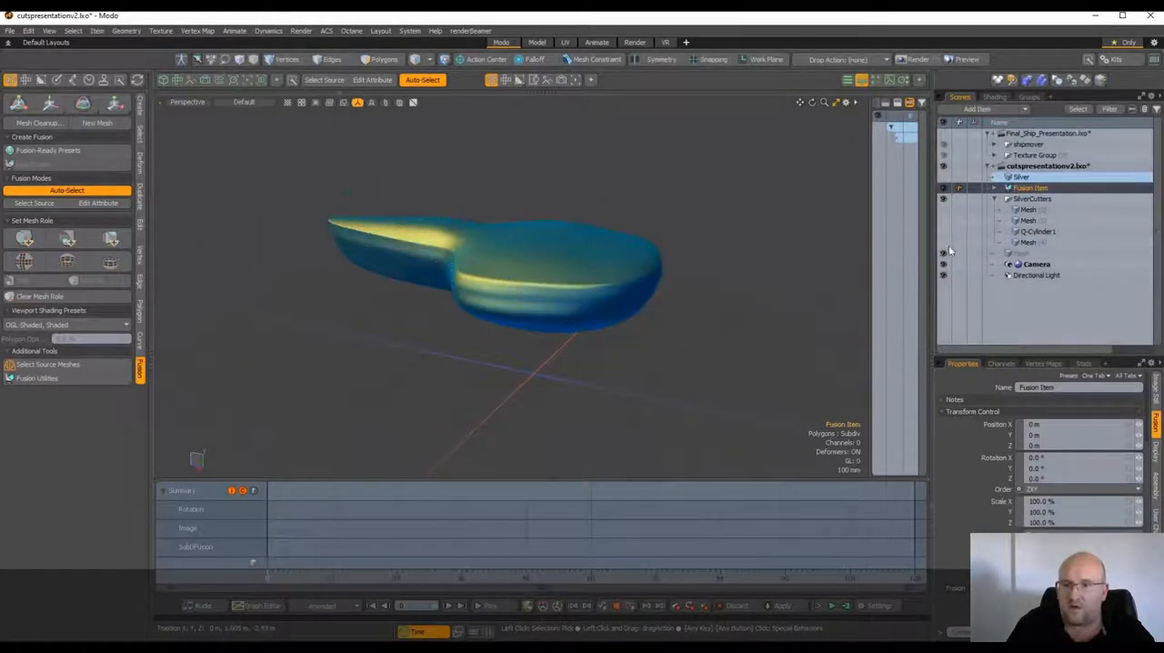
Apply the Mesh (3) cutter to the Silver mesh as a subtractive trim and clear the selection
{"action": "left_click", "coordinate": [1037, 211]}
{"action": "scroll", "coordinate": [602, 262], "scroll_direction": "up", "scroll_amount": 3}
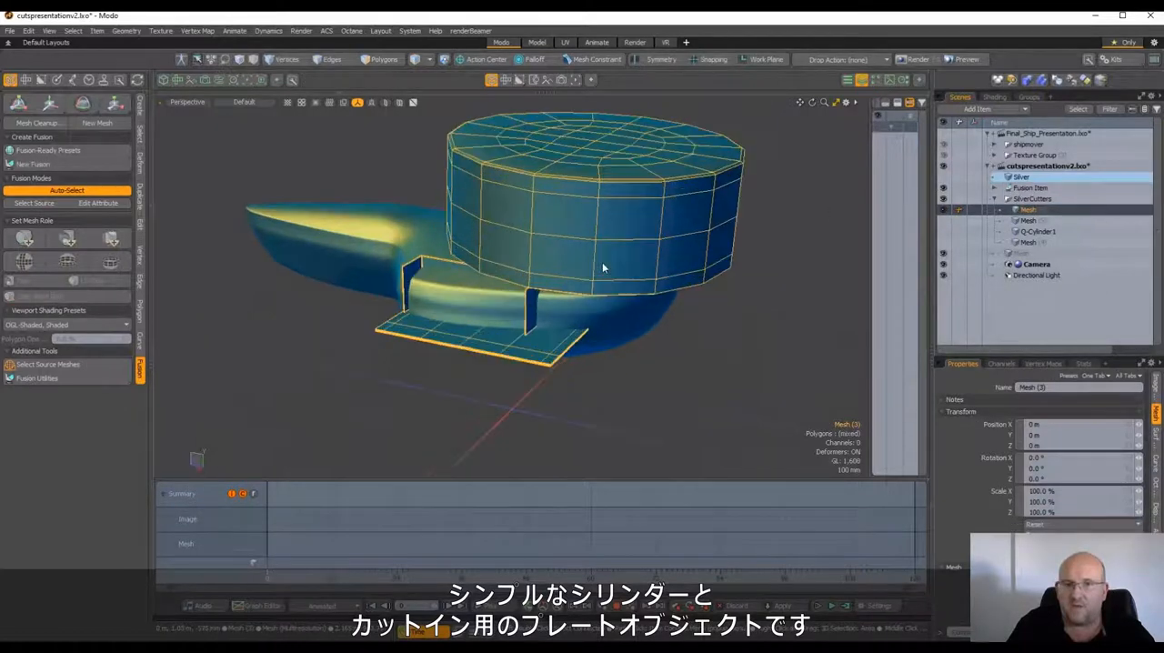
{"action": "left_click_drag", "start_coordinate": [602, 262], "coordinate": [631, 208], "text": "alt"}
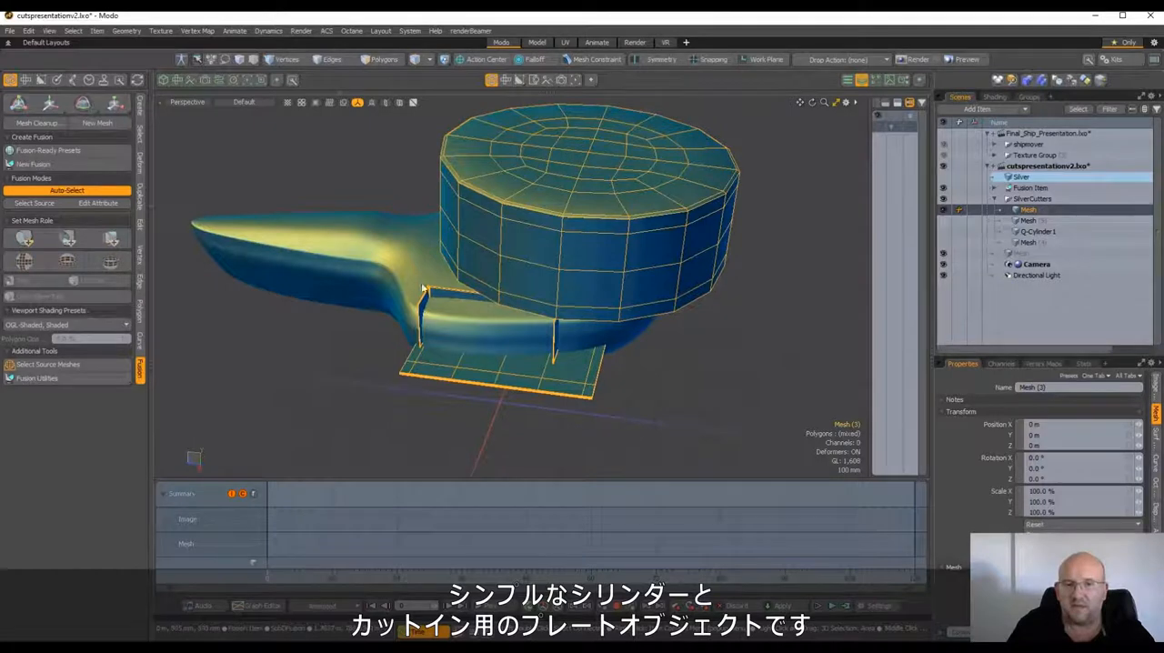
{"action": "left_click_drag", "start_coordinate": [582, 357], "coordinate": [380, 313], "text": "alt"}
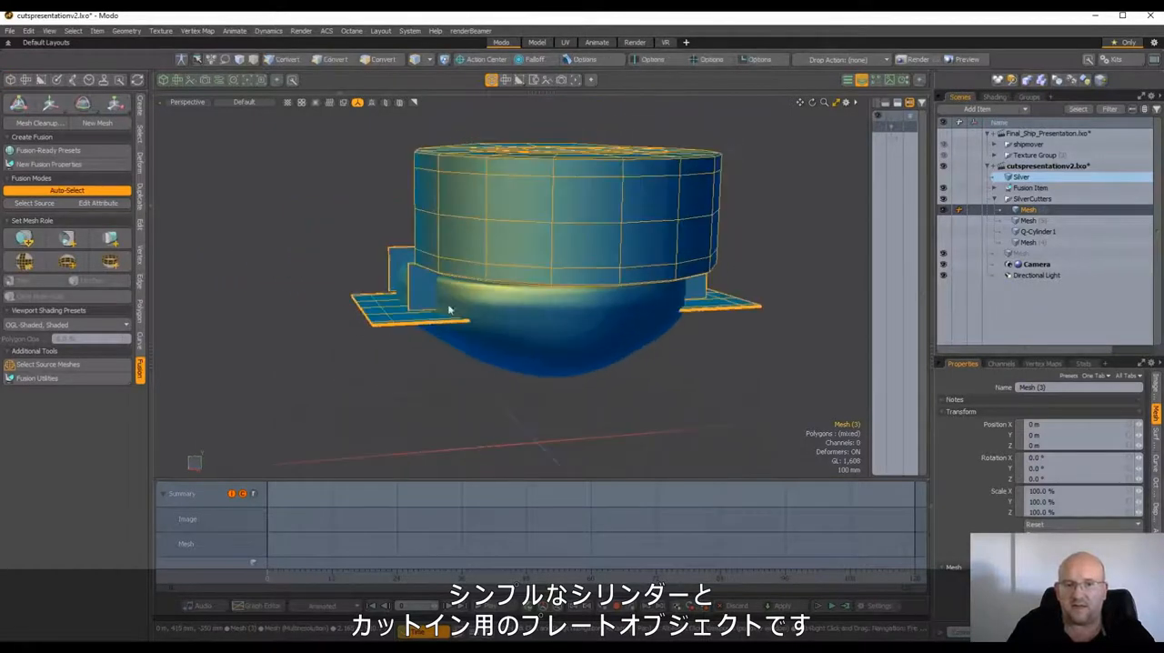
{"action": "left_click_drag", "start_coordinate": [744, 309], "coordinate": [993, 229], "text": "alt"}
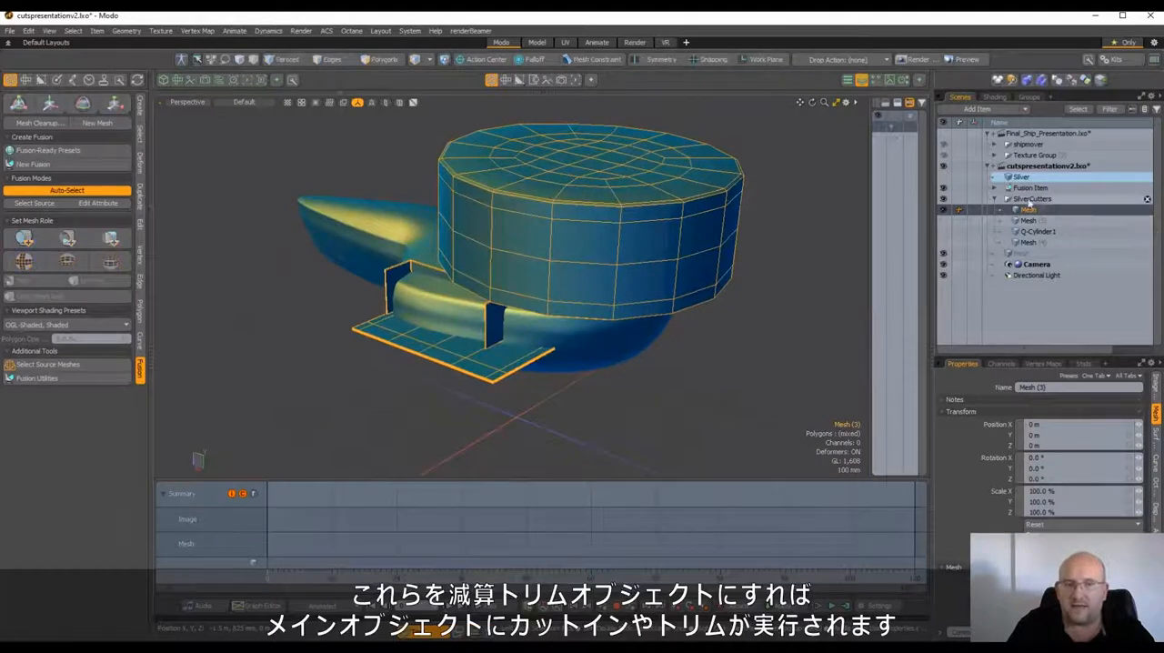
{"action": "left_click", "coordinate": [1023, 177], "text": "ctrl"}
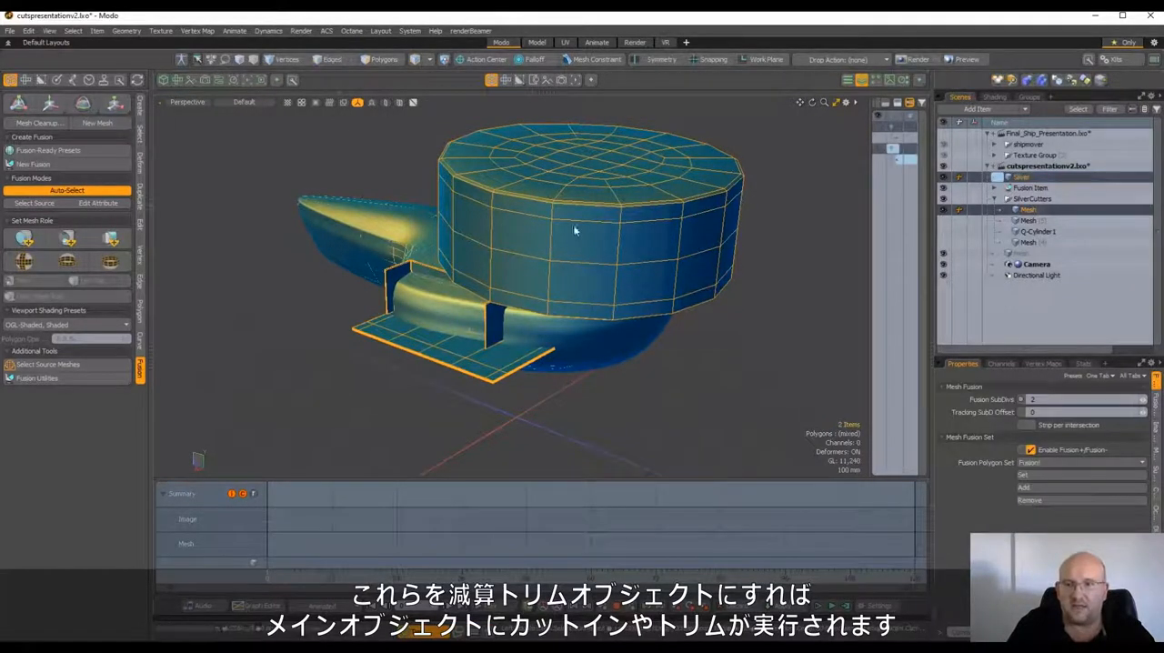
{"action": "left_click", "coordinate": [66, 238]}
{"action": "left_click", "coordinate": [760, 333]}
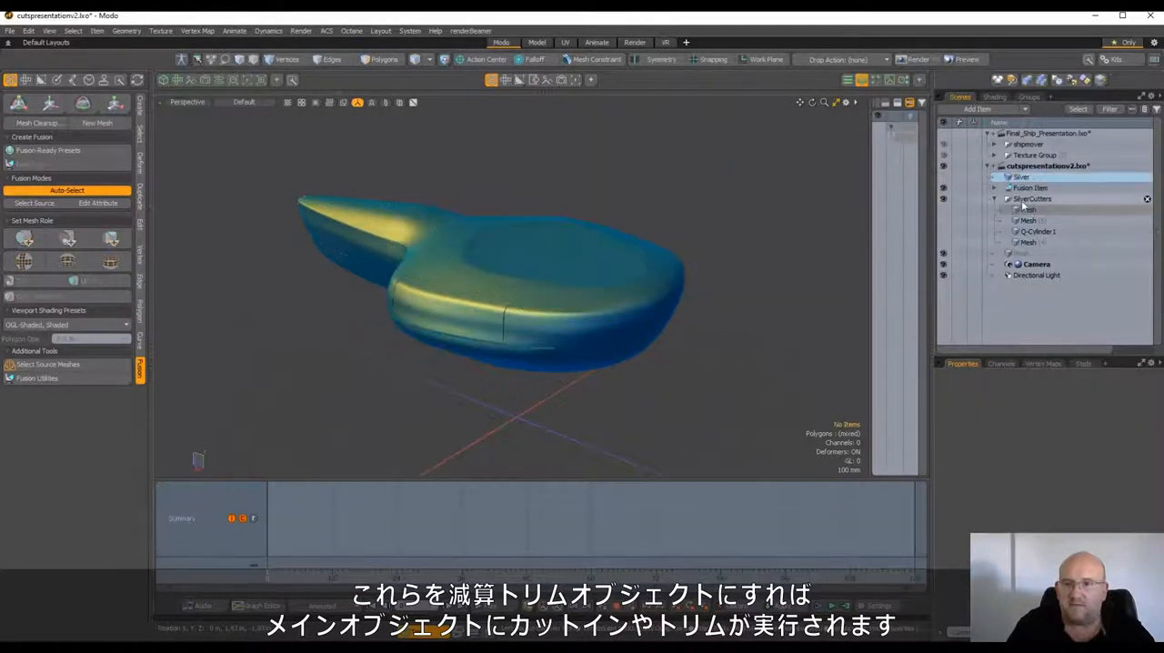
Select all polygons of the large cylinder in the Mesh (3) cutter
{"action": "scroll", "coordinate": [546, 263], "scroll_direction": "up", "scroll_amount": 2}
{"action": "left_click_drag", "start_coordinate": [544, 263], "coordinate": [589, 322], "text": "alt"}
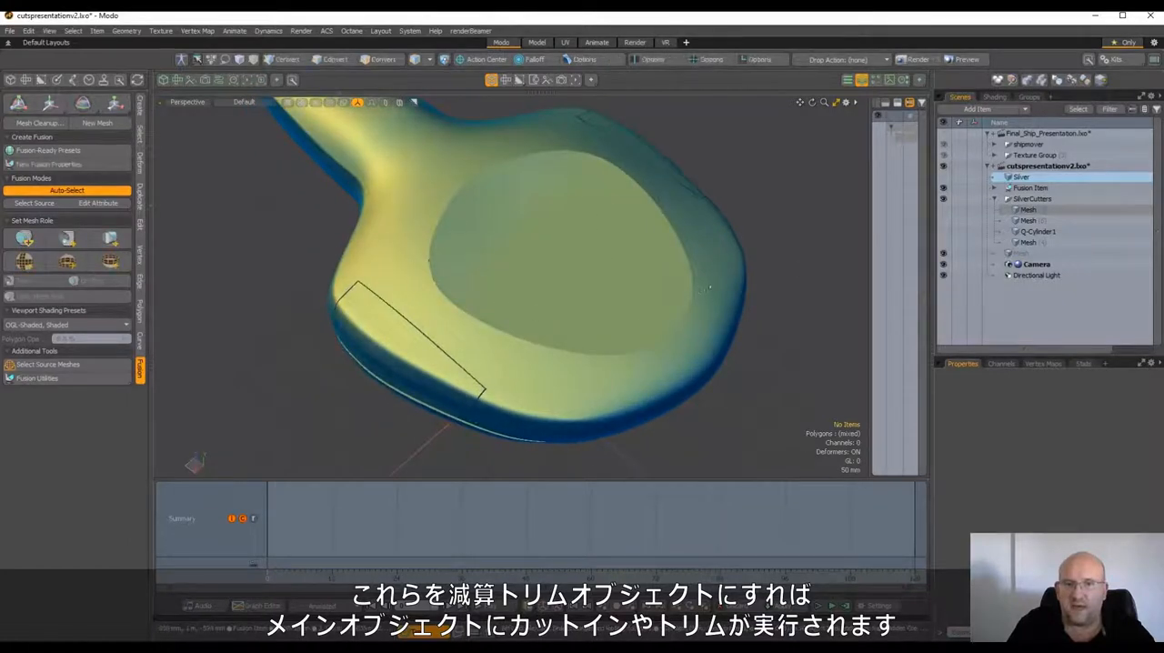
{"action": "left_click_drag", "start_coordinate": [709, 287], "coordinate": [691, 264], "text": "alt"}
{"action": "left_click", "coordinate": [1033, 211]}
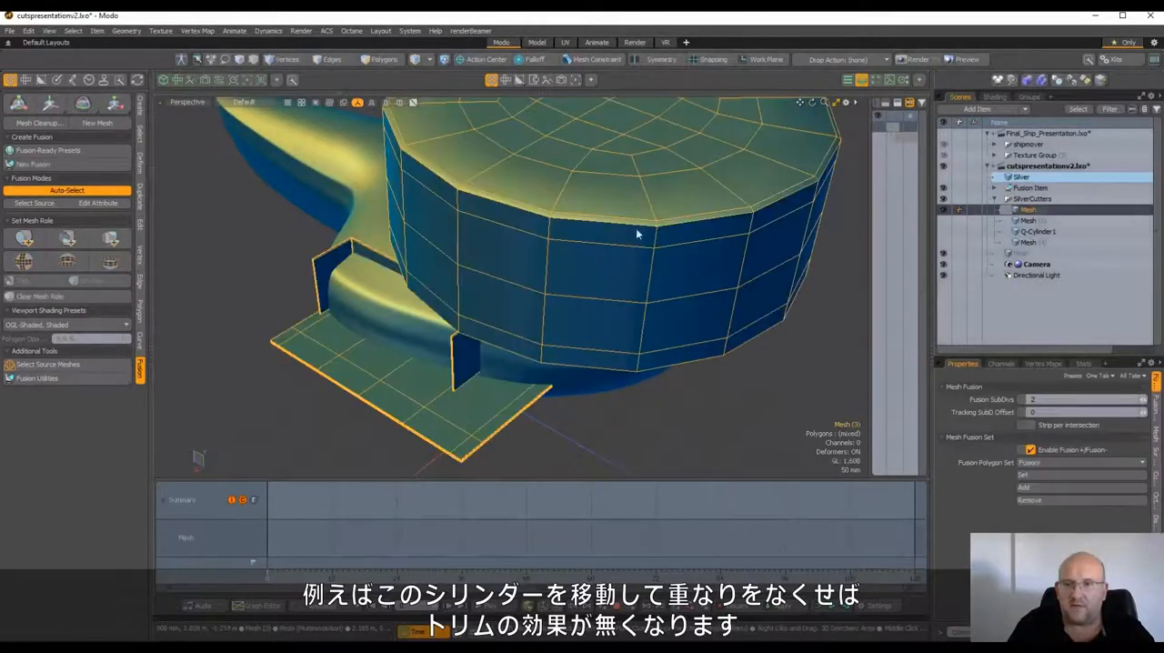
{"action": "left_click", "coordinate": [389, 61]}
{"action": "scroll", "coordinate": [580, 182], "scroll_direction": "down", "scroll_amount": 4}
{"action": "left_click_drag", "start_coordinate": [580, 182], "coordinate": [524, 175], "text": "alt"}
{"action": "double_click", "coordinate": [554, 200]}
{"action": "scroll", "coordinate": [532, 229], "scroll_direction": "up", "scroll_amount": 4}
Move the cutter cylinder up until it clears the ship's body and check the trim with the SilverCutters group selected
{"action": "key", "text": "w"}
{"action": "left_click_drag", "start_coordinate": [575, 350], "coordinate": [580, 248], "text": "alt"}
{"action": "key", "text": "space"}
{"action": "left_click", "coordinate": [671, 294]}
{"action": "left_click_drag", "start_coordinate": [703, 288], "coordinate": [684, 329], "text": "alt"}
{"action": "left_click", "coordinate": [1073, 200]}
{"action": "left_click_drag", "start_coordinate": [631, 237], "coordinate": [446, 308], "text": "alt"}
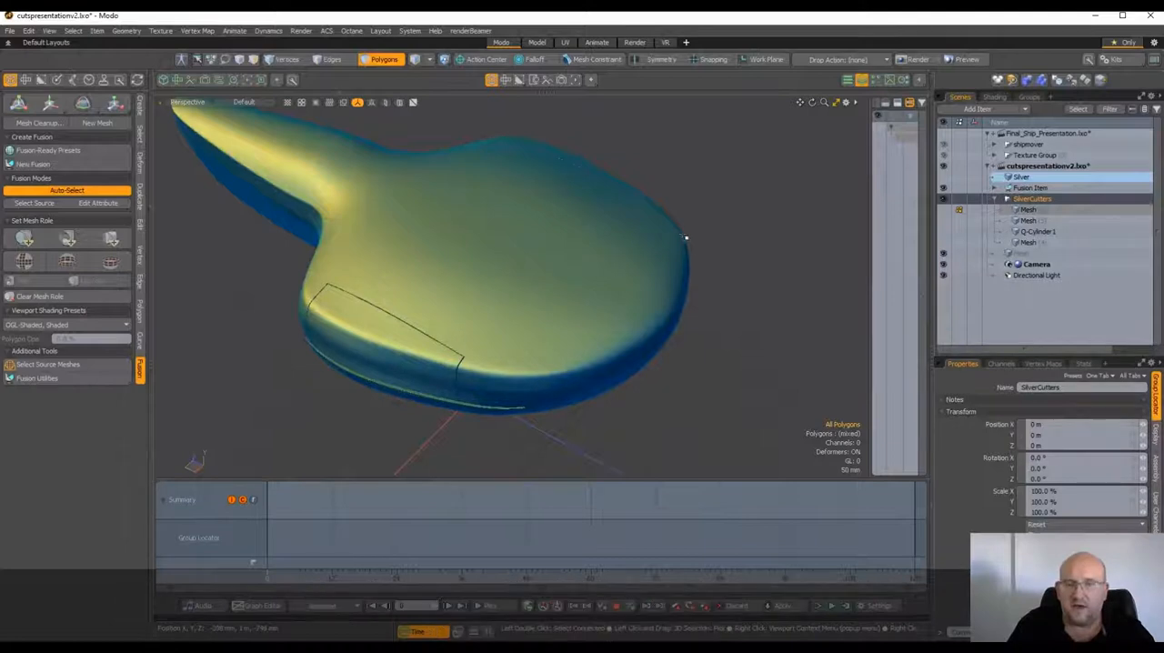
{"action": "left_click_drag", "start_coordinate": [736, 208], "coordinate": [805, 227], "text": "alt"}
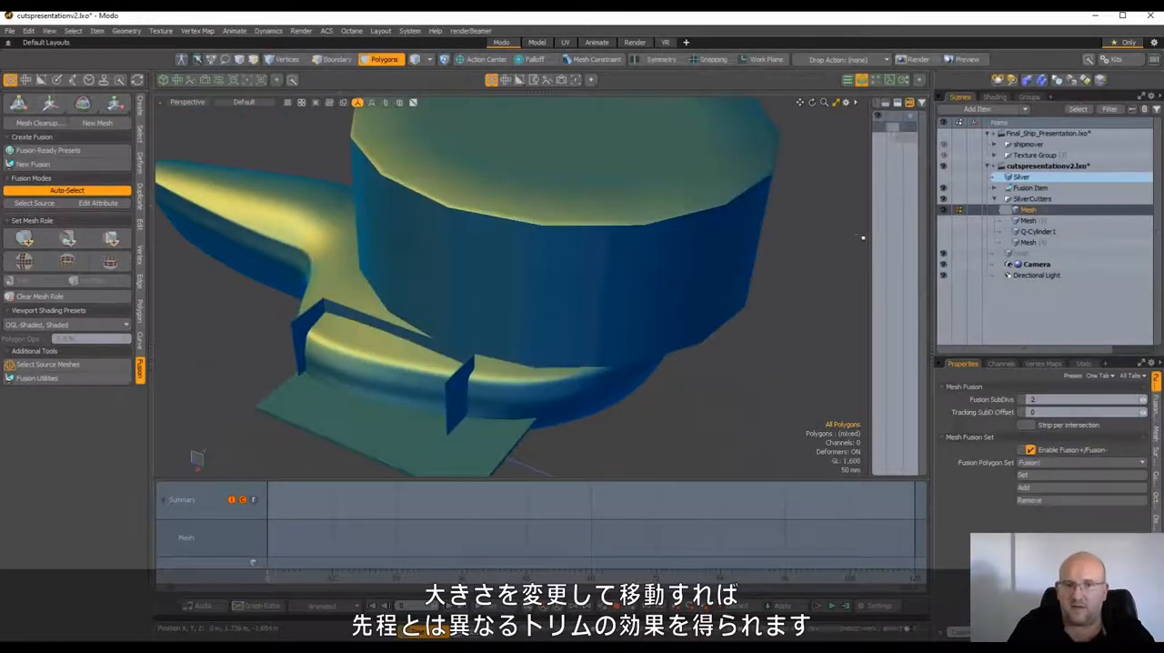
Select all polygons of the large cylinder in the Mesh (3) cutter and scale the cylinder down
{"action": "left_click_drag", "start_coordinate": [728, 273], "coordinate": [754, 251], "text": "alt"}
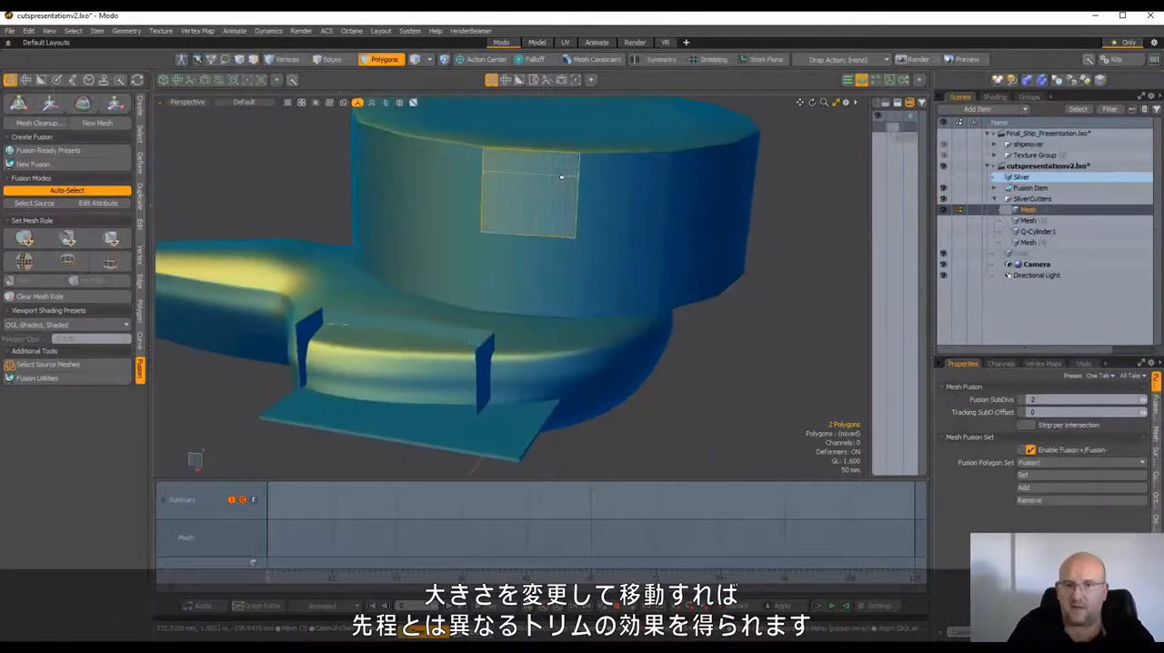
{"action": "left_click", "coordinate": [561, 177]}
{"action": "scroll", "coordinate": [561, 178], "scroll_direction": "down", "scroll_amount": 2}
{"action": "key", "text": "r"}
{"action": "left_click_drag", "start_coordinate": [558, 179], "coordinate": [528, 179]}
{"action": "left_click_drag", "start_coordinate": [553, 132], "coordinate": [553, 184]}
{"action": "key", "text": "e"}
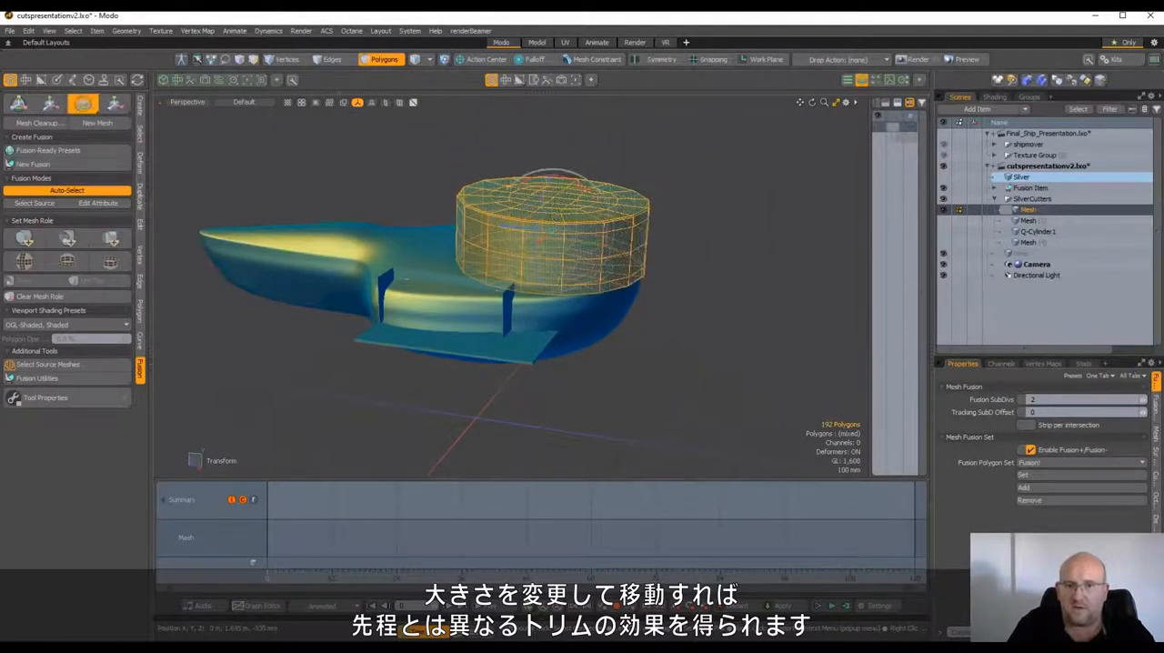
{"action": "key", "text": "r"}
{"action": "left_click_drag", "start_coordinate": [551, 235], "coordinate": [528, 236]}
Lower the scaled cylinder slightly into the ship's body and inspect the resulting trim with the Fusion Item selected
{"action": "key", "text": "w"}
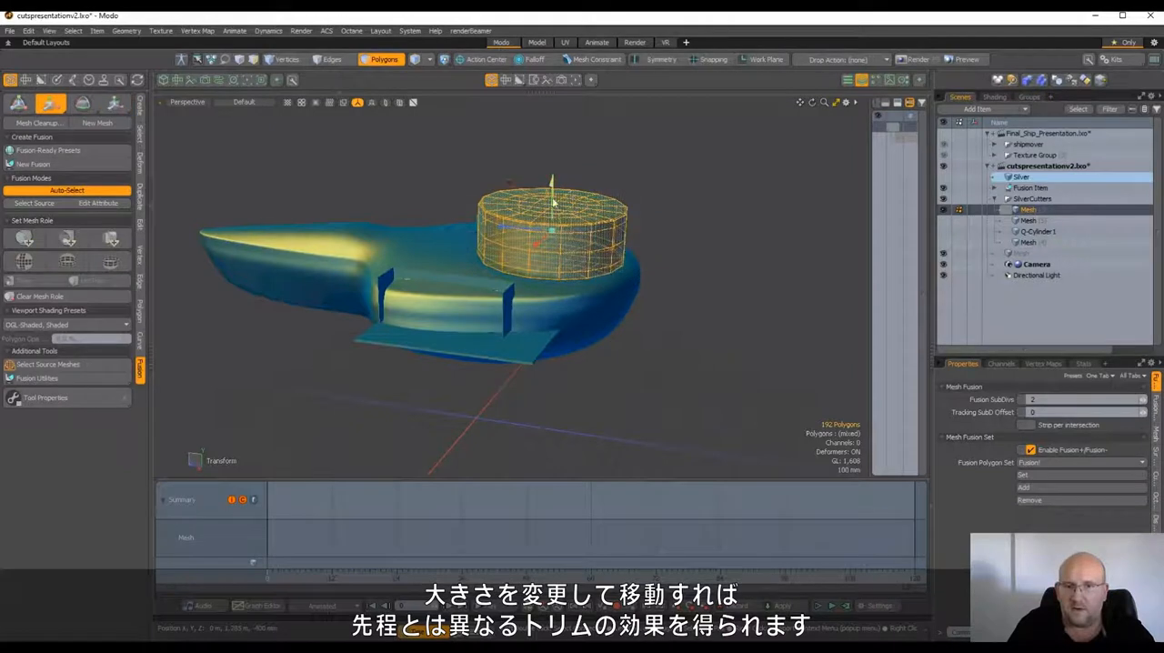
{"action": "left_click_drag", "start_coordinate": [553, 197], "coordinate": [553, 204]}
{"action": "key", "text": "space"}
{"action": "left_click", "coordinate": [684, 211]}
{"action": "left_click_drag", "start_coordinate": [735, 208], "coordinate": [493, 228], "text": "alt"}
{"action": "left_click", "coordinate": [1145, 188]}
{"action": "scroll", "coordinate": [569, 249], "scroll_direction": "up", "scroll_amount": 3}
{"action": "scroll", "coordinate": [460, 259], "scroll_direction": "up", "scroll_amount": 5}
{"action": "scroll", "coordinate": [536, 246], "scroll_direction": "down", "scroll_amount": 3}
{"action": "left_click_drag", "start_coordinate": [658, 229], "coordinate": [743, 239], "text": "alt+shift"}
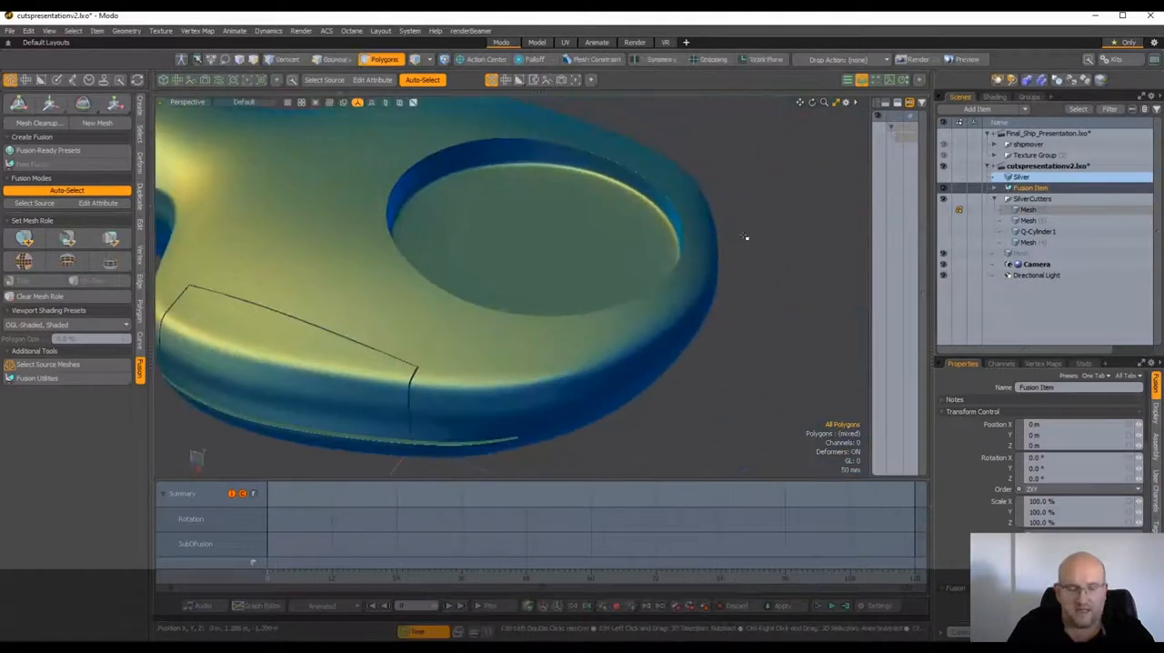
Undo the scaling and moves of the Mesh (3) cylinder back to its original placement and return to item selection
{"action": "key", "text": "ctrl+z"}
{"action": "key", "text": "ctrl+z"}
{"action": "key", "text": "ctrl+z"}
{"action": "key", "text": "ctrl+z"}
{"action": "key", "text": "ctrl+z"}
{"action": "key", "text": "ctrl+z"}
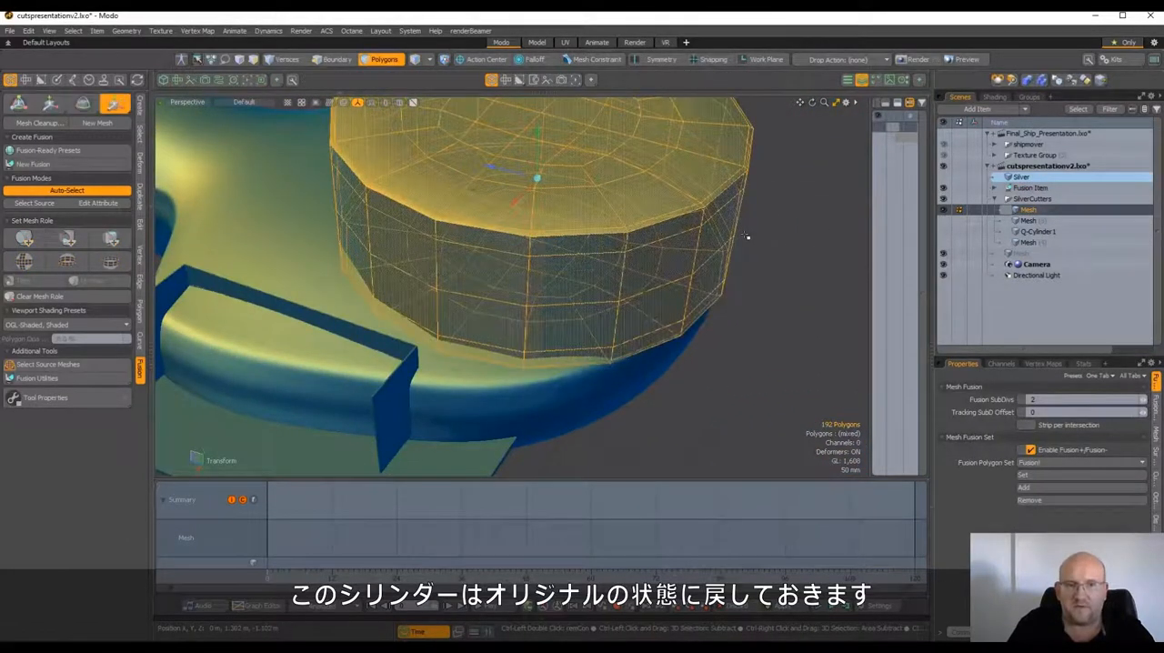
{"action": "key", "text": "ctrl+z"}
{"action": "key", "text": "ctrl+z"}
{"action": "key", "text": "ctrl+z"}
{"action": "key", "text": "ctrl+z"}
{"action": "scroll", "coordinate": [759, 254], "scroll_direction": "down", "scroll_amount": 3}
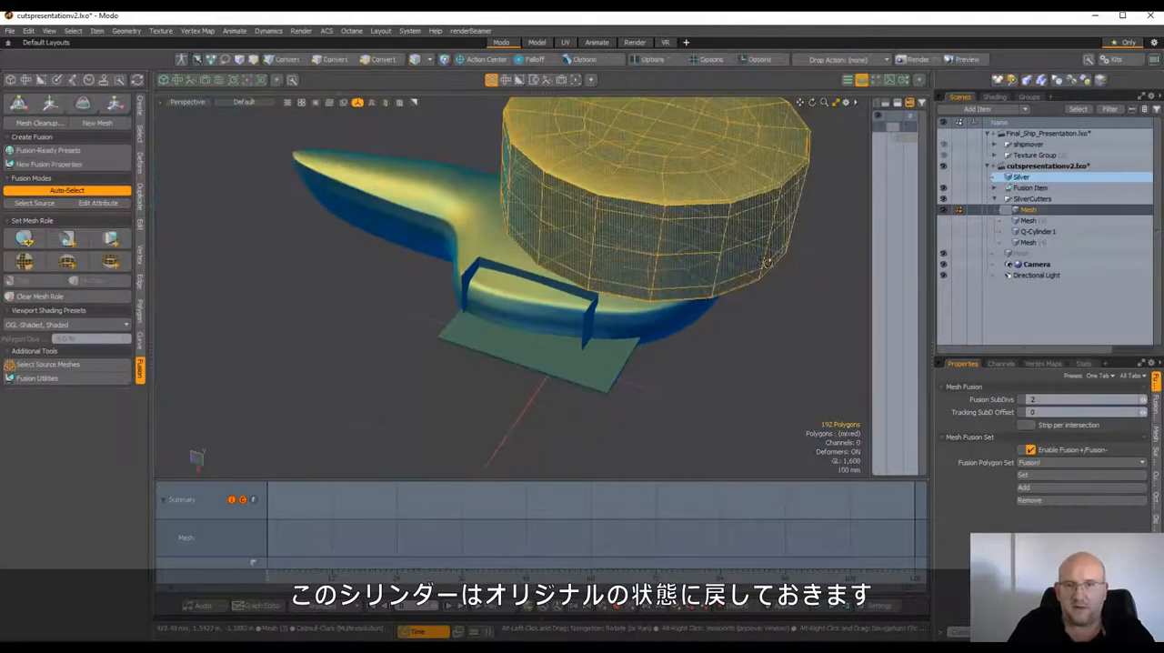
{"action": "left_click_drag", "start_coordinate": [766, 262], "coordinate": [808, 200], "text": "alt"}
{"action": "key", "text": "ctrl+z"}
{"action": "key", "text": "ctrl+z"}
{"action": "key", "text": "ctrl+z"}
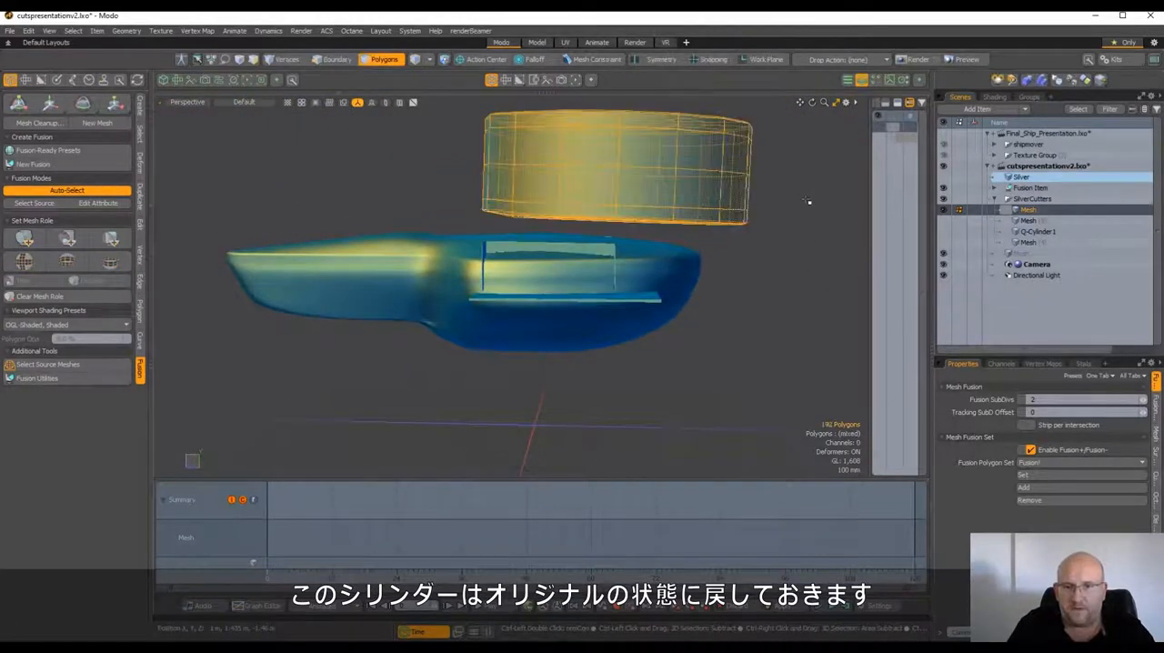
{"action": "key", "text": "ctrl+z"}
{"action": "key", "text": "1"}
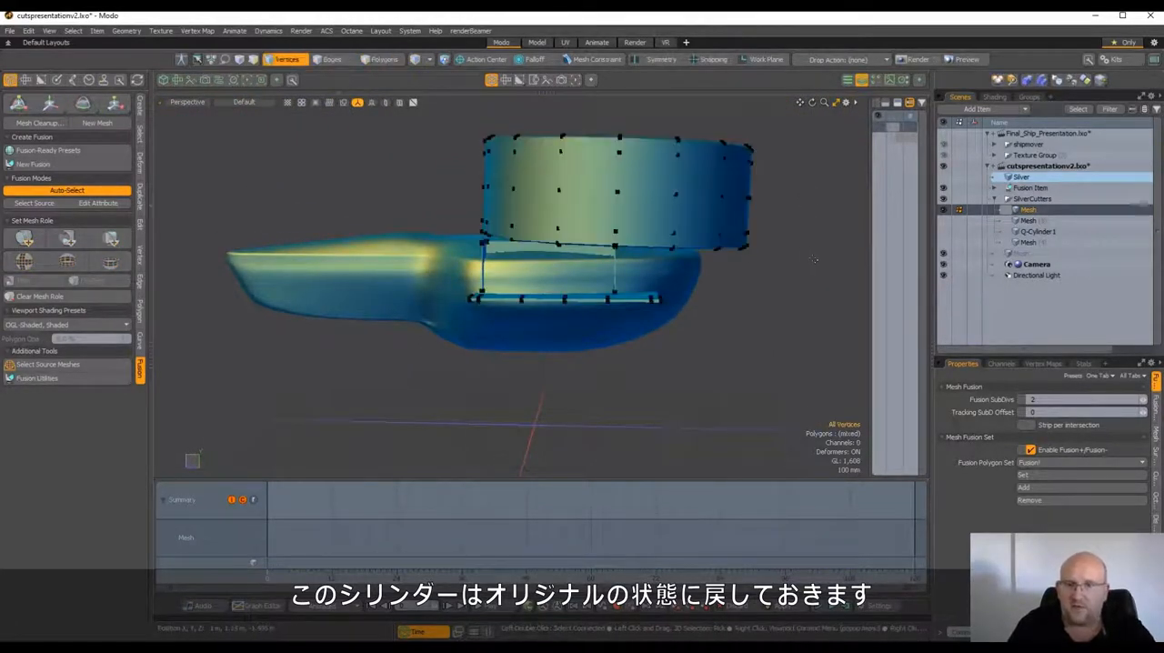
{"action": "left_click_drag", "start_coordinate": [816, 201], "coordinate": [785, 257], "text": "alt"}
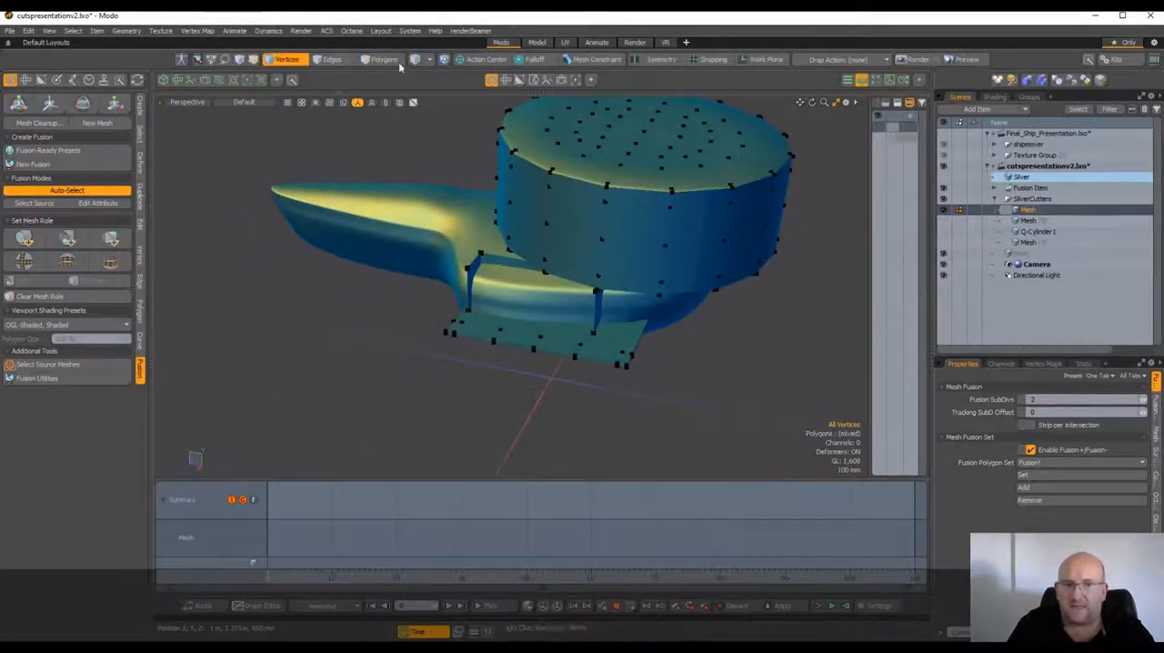
{"action": "key", "text": "5"}
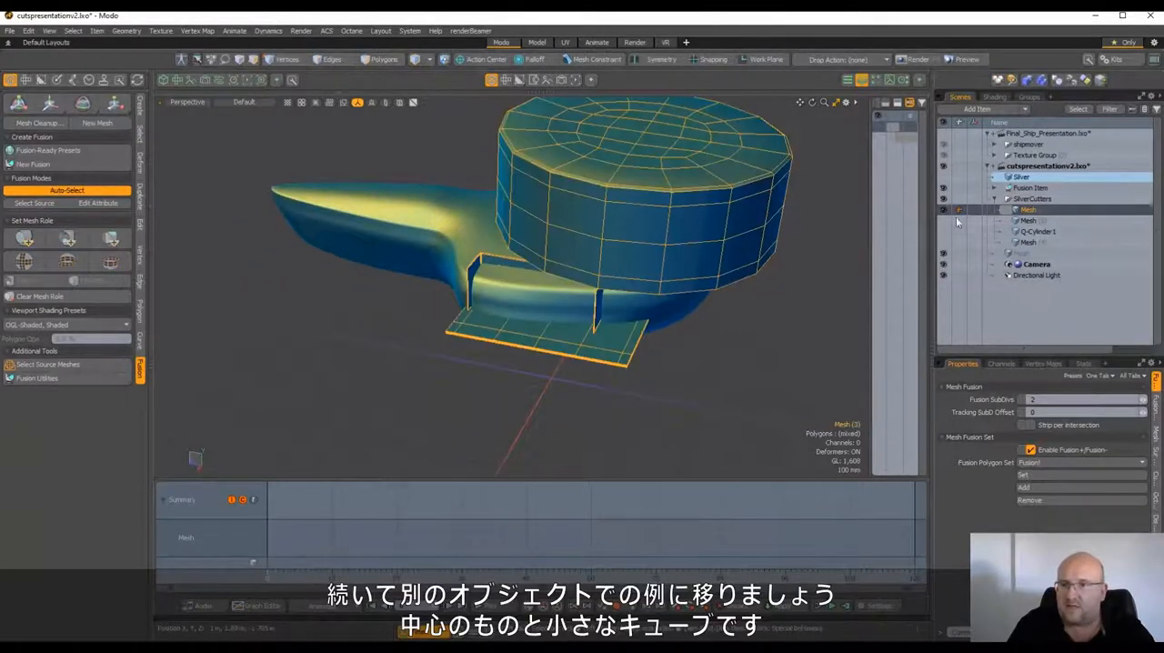
Select the Mesh (5) cutter in the SilverCutters group and make it visible
{"action": "left_click", "coordinate": [1029, 221]}
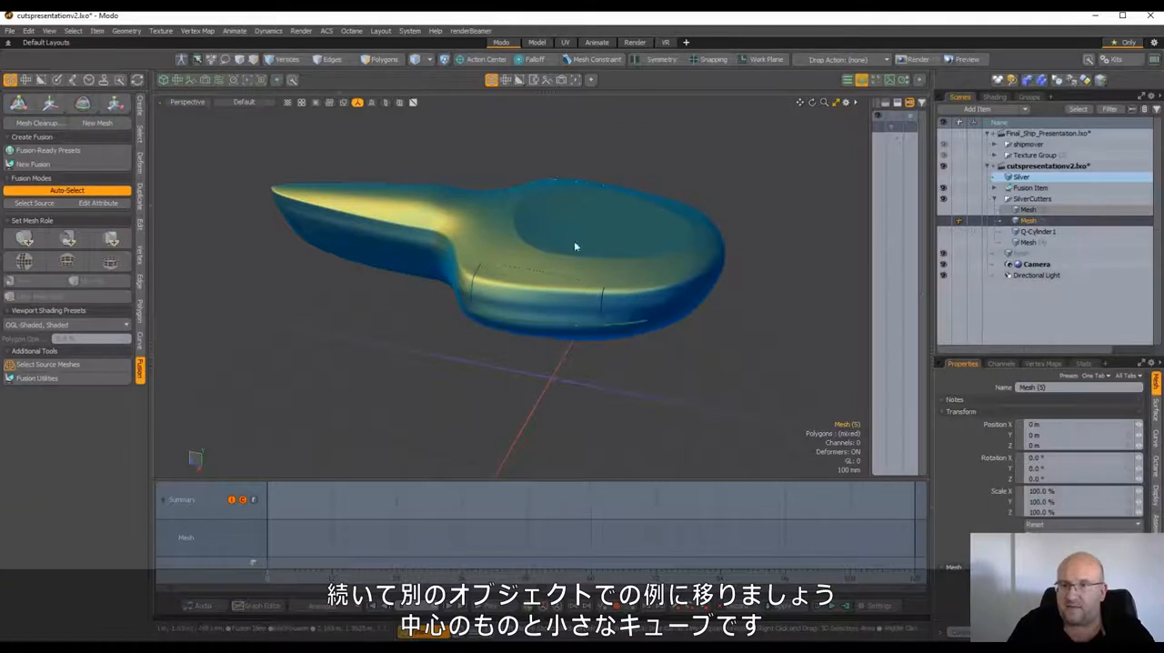
{"action": "left_click_drag", "start_coordinate": [618, 213], "coordinate": [606, 230], "text": "alt"}
{"action": "left_click", "coordinate": [943, 221]}
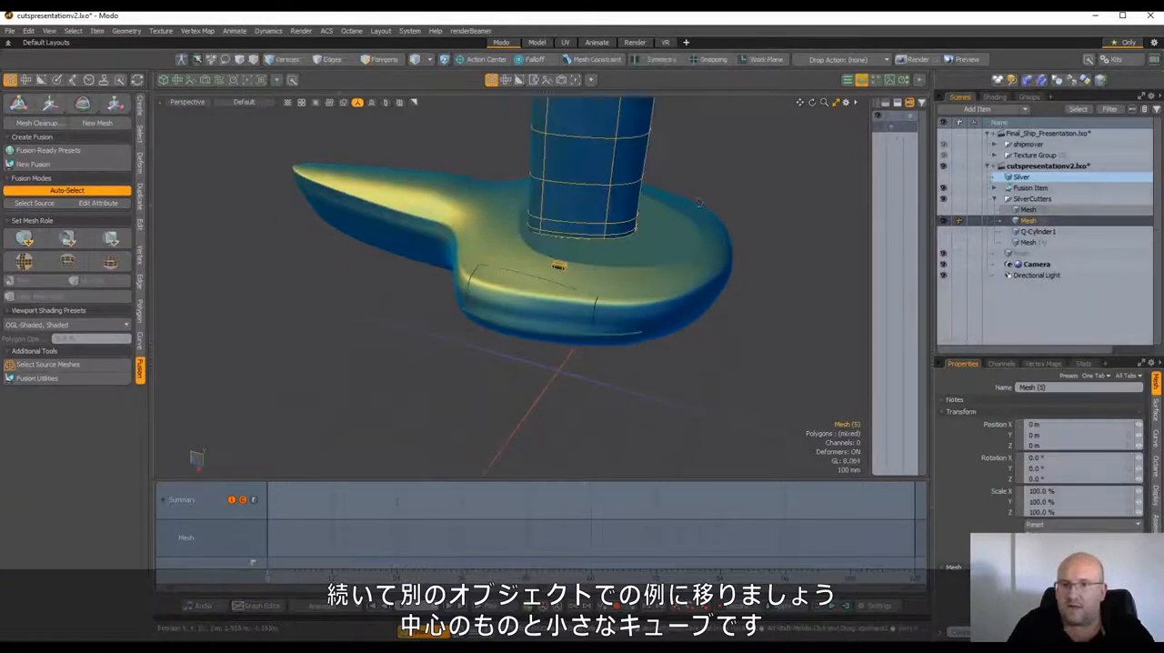
{"action": "left_click_drag", "start_coordinate": [698, 201], "coordinate": [542, 162], "text": "alt"}
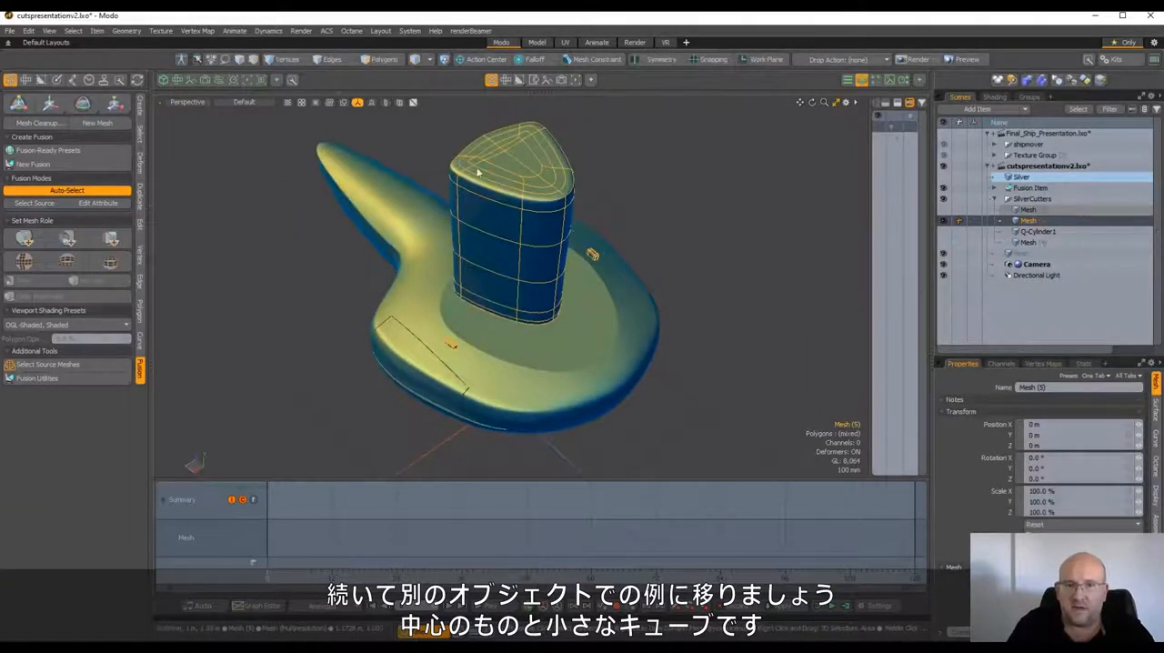
{"action": "scroll", "coordinate": [472, 347], "scroll_direction": "up", "scroll_amount": 3}
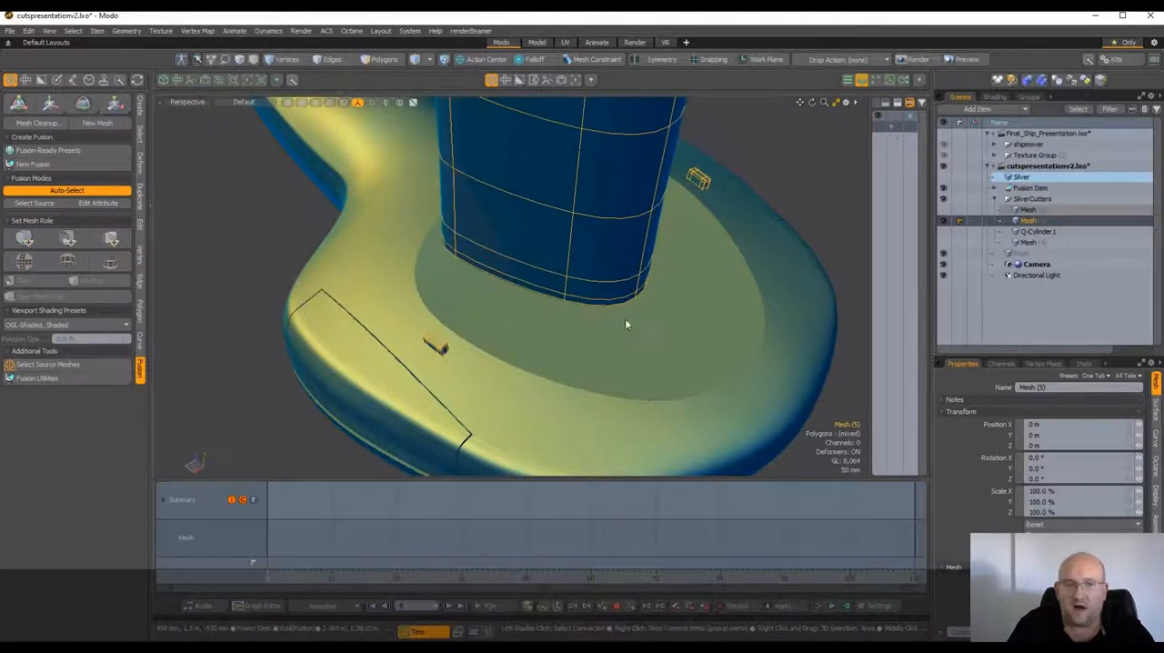
Apply the Mesh (5) cutter to the Silver mesh as a subtractive trim and inspect the cut lines with the SilverCutters group selected
{"action": "left_click", "coordinate": [111, 239]}
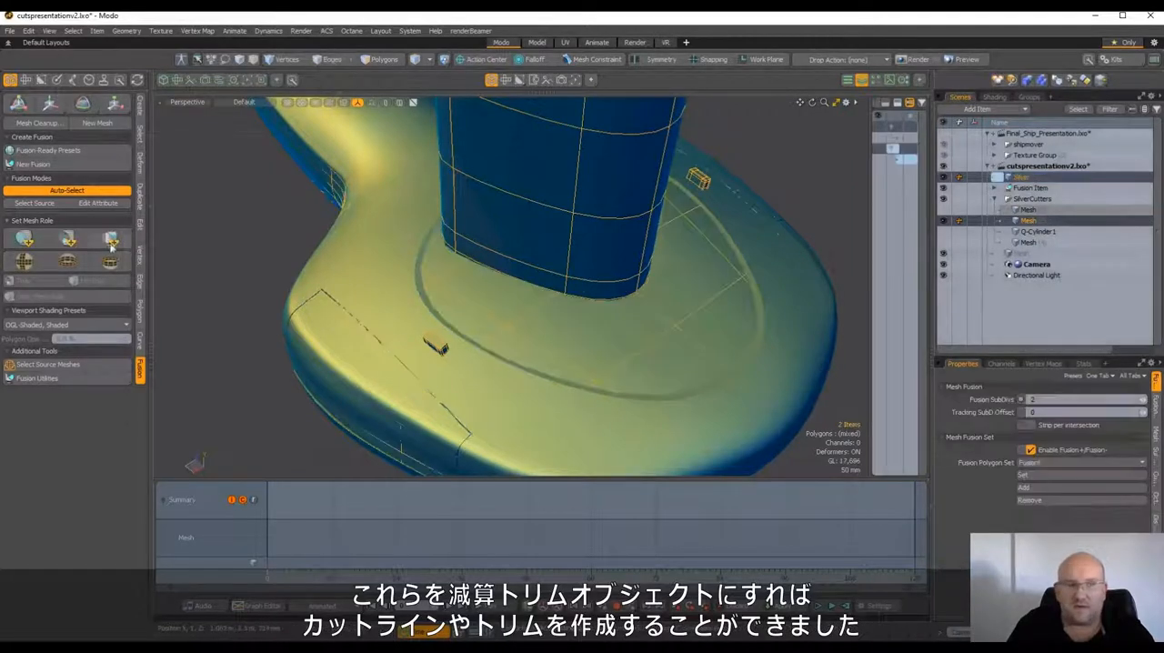
{"action": "left_click_drag", "start_coordinate": [519, 323], "coordinate": [587, 291], "text": "alt"}
{"action": "left_click", "coordinate": [1040, 201]}
{"action": "scroll", "coordinate": [639, 257], "scroll_direction": "down", "scroll_amount": 2}
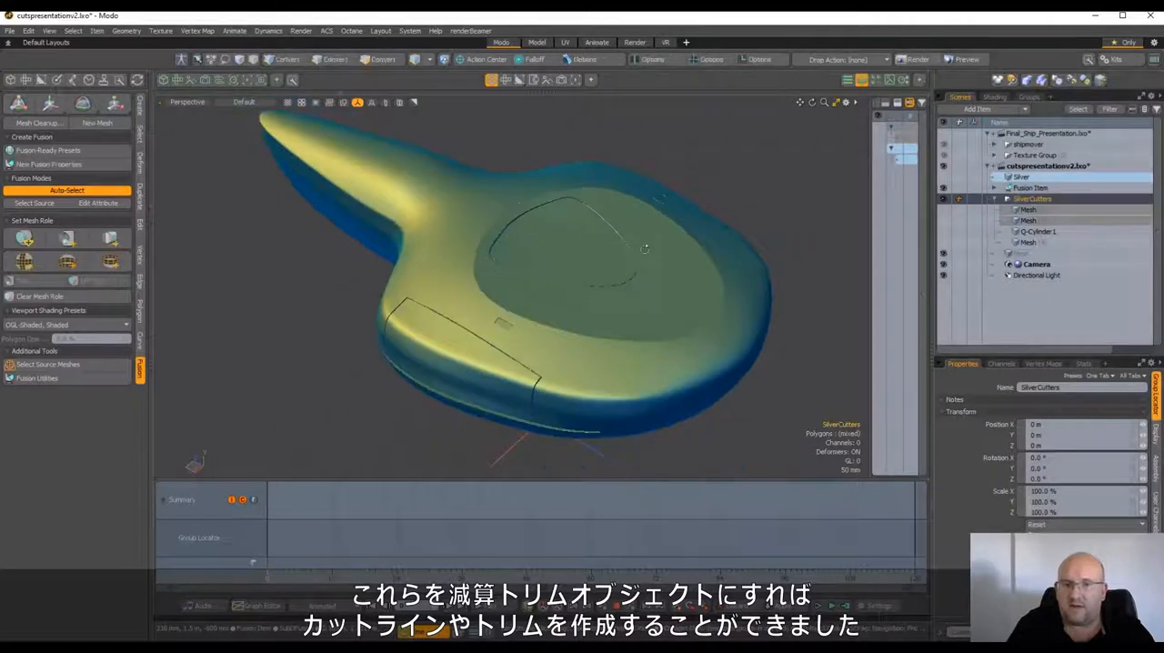
{"action": "left_click_drag", "start_coordinate": [638, 257], "coordinate": [638, 217], "text": "alt"}
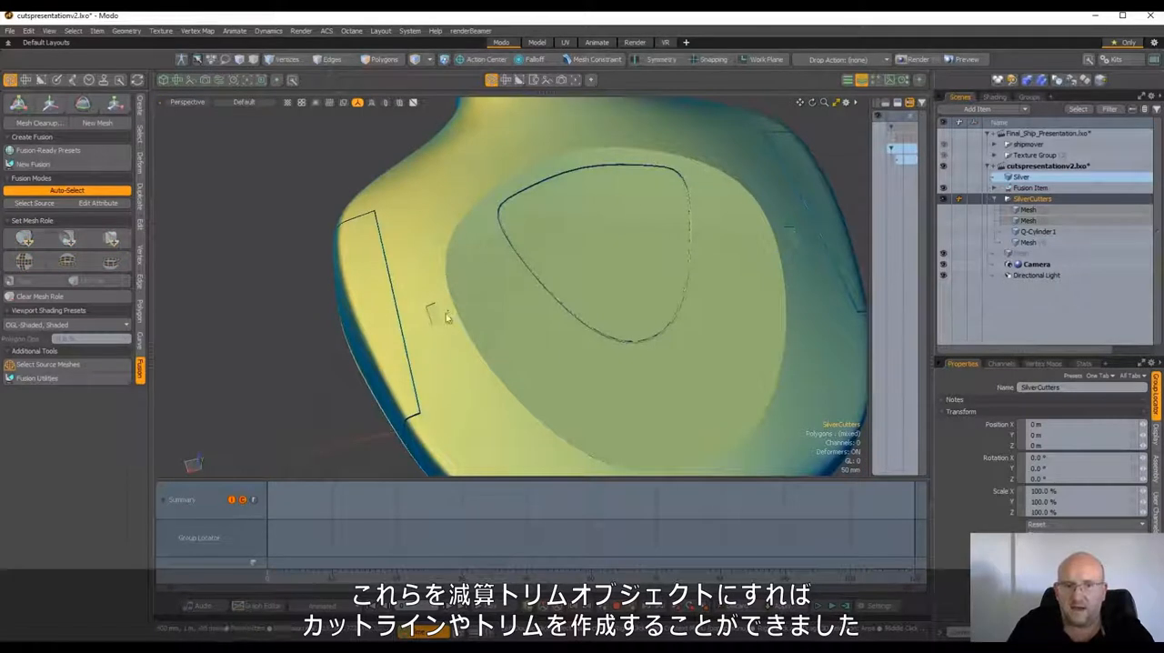
{"action": "left_click_drag", "start_coordinate": [583, 308], "coordinate": [842, 250], "text": "alt"}
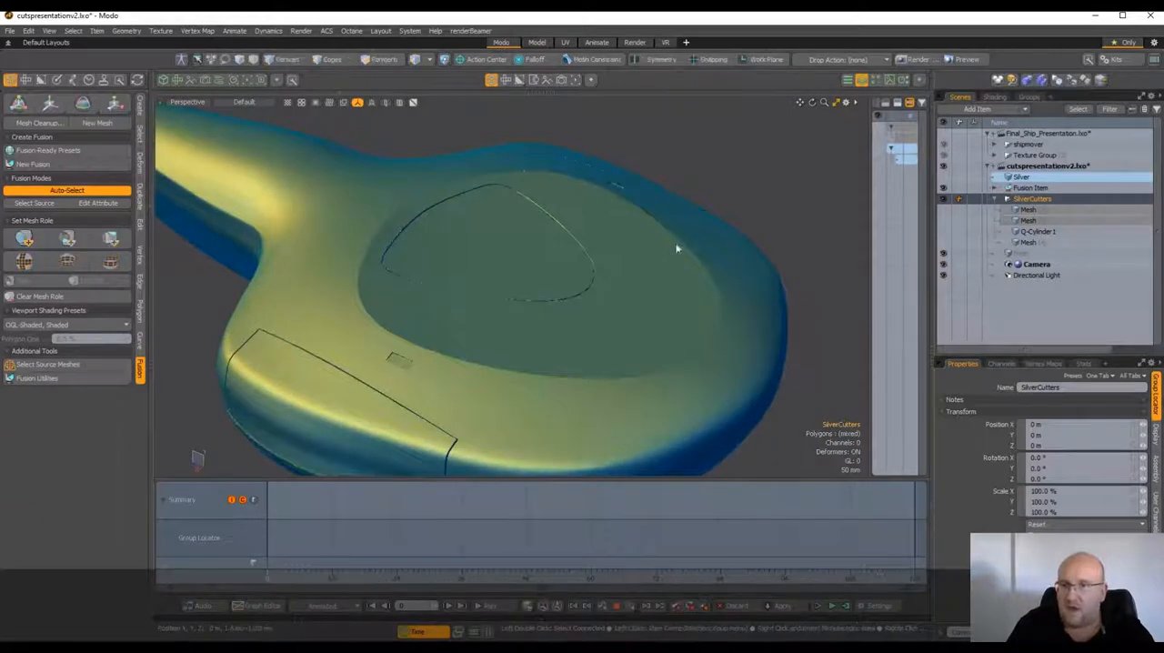
{"action": "left_click_drag", "start_coordinate": [410, 345], "coordinate": [555, 301], "text": "alt"}
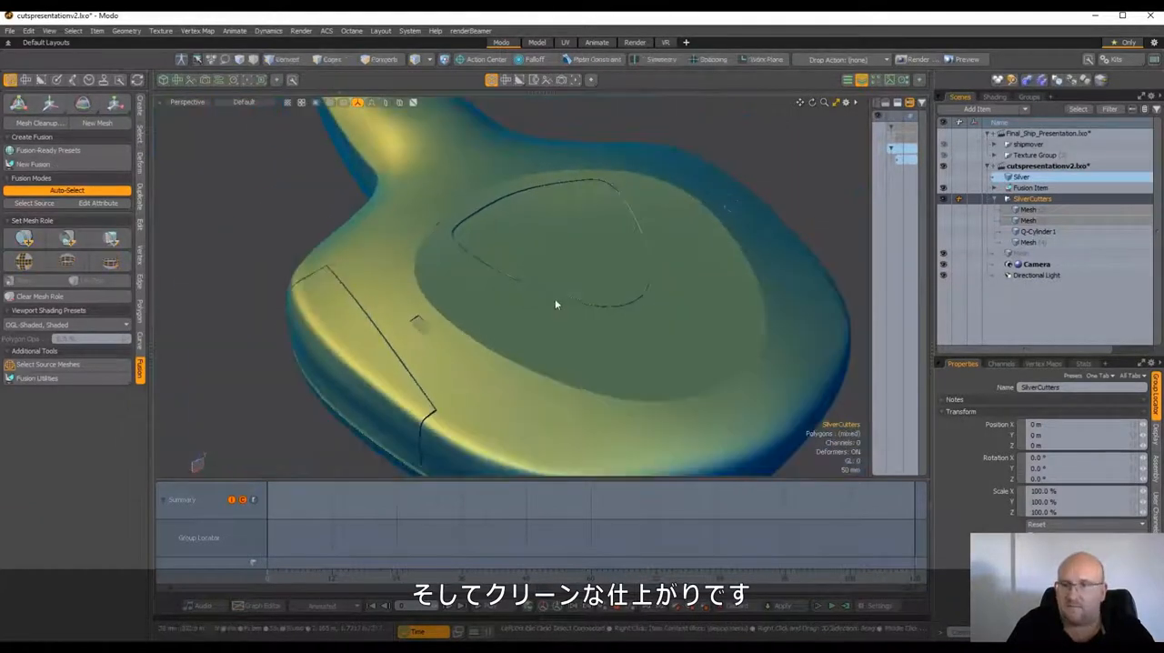
Select and show the Q-Cylinder1 cutter, and examine its air-intake shape on the side of the ship
{"action": "left_click", "coordinate": [964, 235]}
{"action": "left_click", "coordinate": [944, 232]}
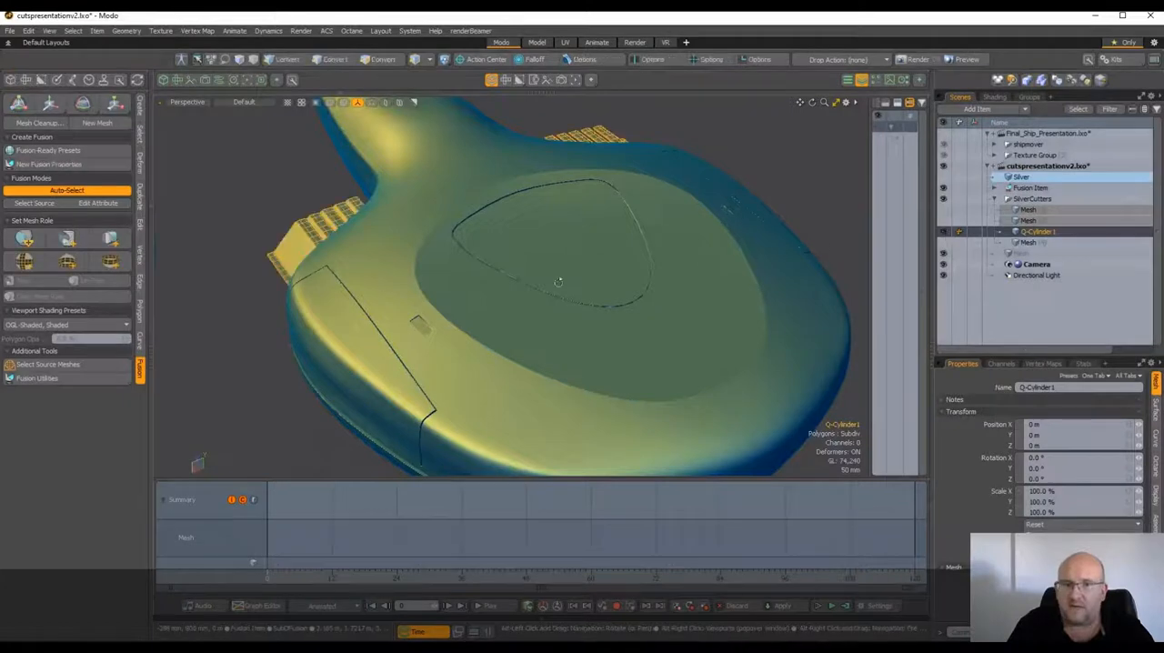
{"action": "left_click_drag", "start_coordinate": [486, 281], "coordinate": [709, 260], "text": "alt"}
{"action": "left_click_drag", "start_coordinate": [455, 296], "coordinate": [491, 332], "text": "alt"}
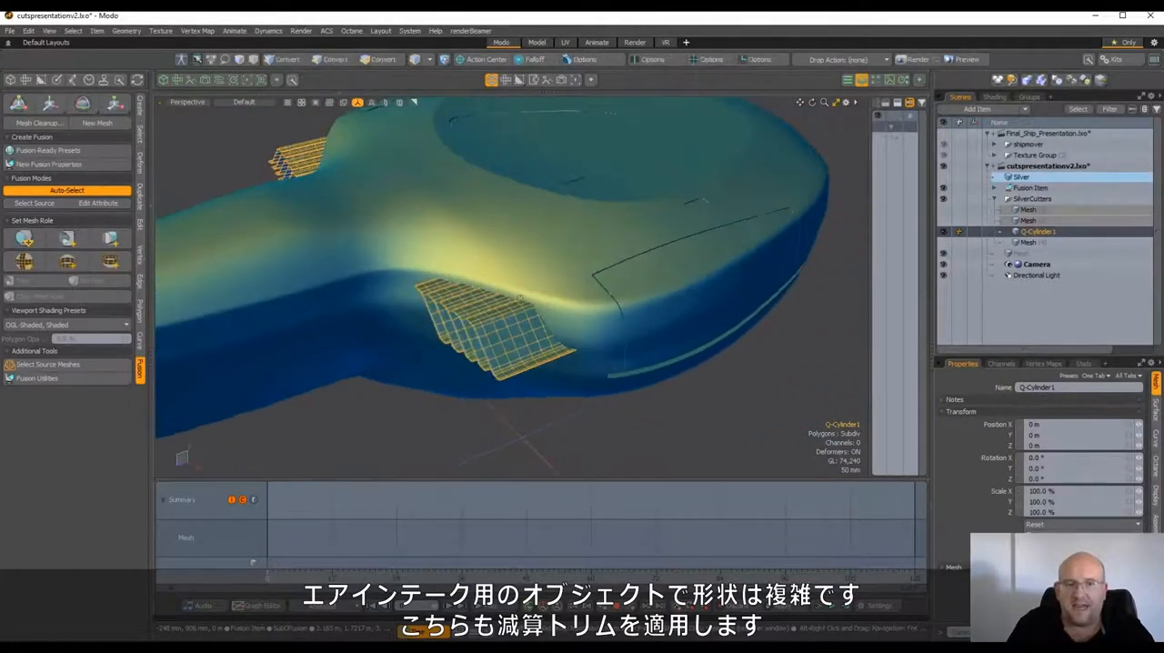
{"action": "left_click_drag", "start_coordinate": [630, 340], "coordinate": [520, 314], "text": "alt"}
{"action": "scroll", "coordinate": [520, 314], "scroll_direction": "down", "scroll_amount": 4}
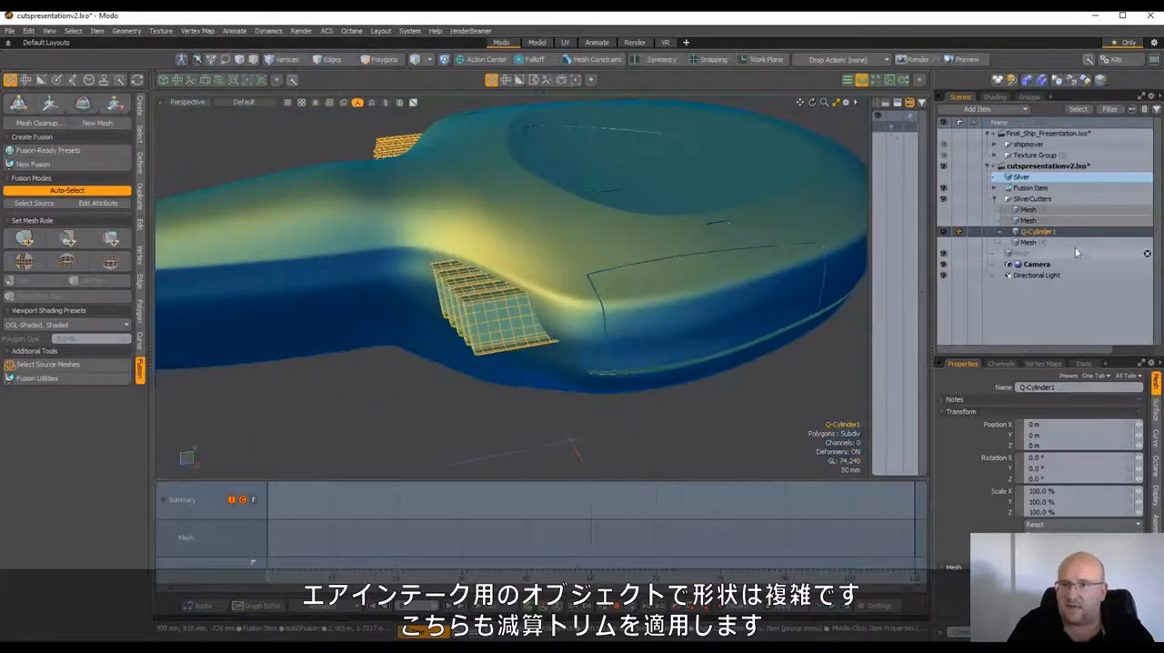
Apply the Q-Cylinder1 cutter to the Silver mesh as a subtractive trim and inspect the air-intake cuts with the Fusion Item selected
{"action": "left_click", "coordinate": [1030, 180], "text": "ctrl"}
{"action": "left_click_drag", "start_coordinate": [257, 335], "coordinate": [233, 362], "text": "alt"}
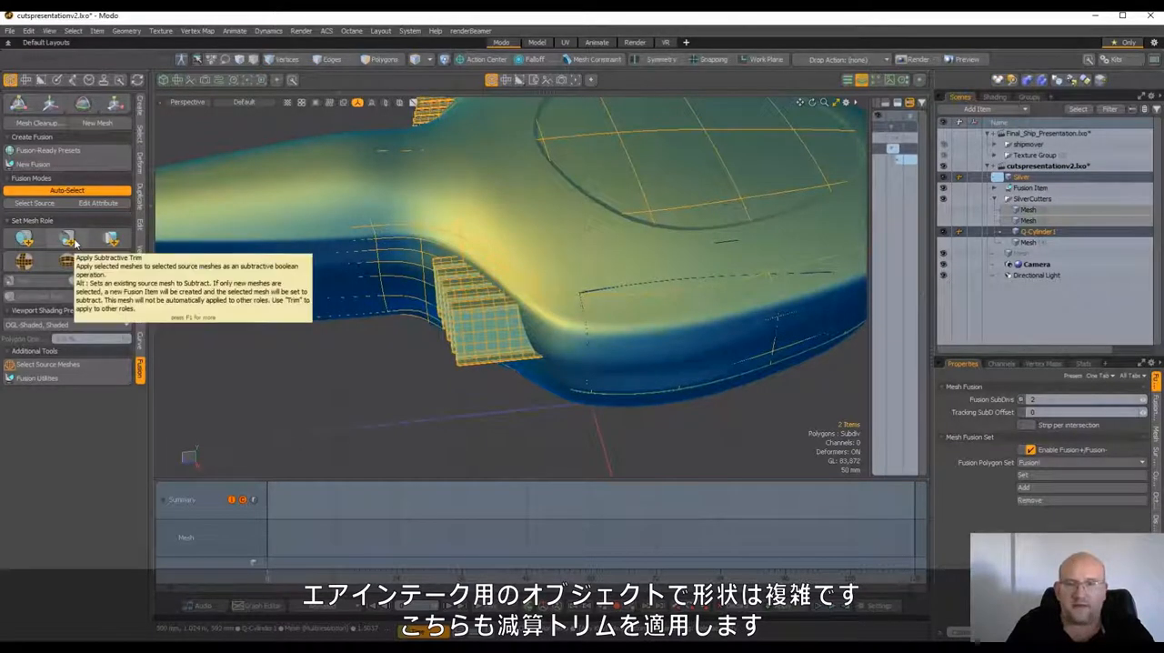
{"action": "left_click", "coordinate": [73, 240]}
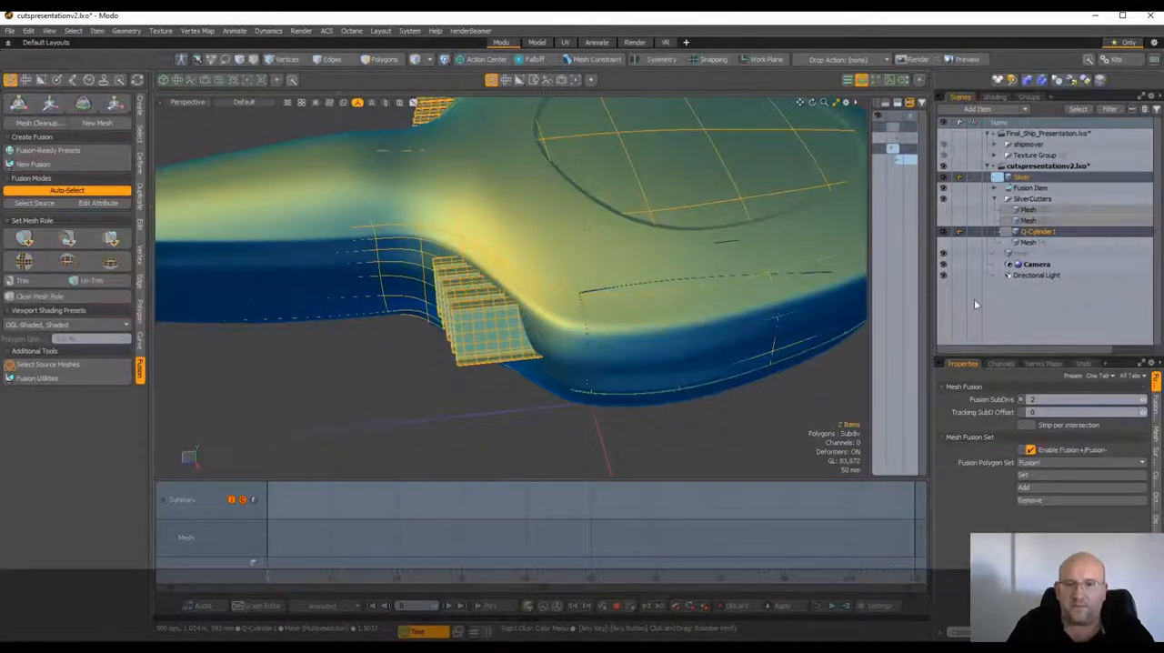
{"action": "left_click", "coordinate": [1031, 188]}
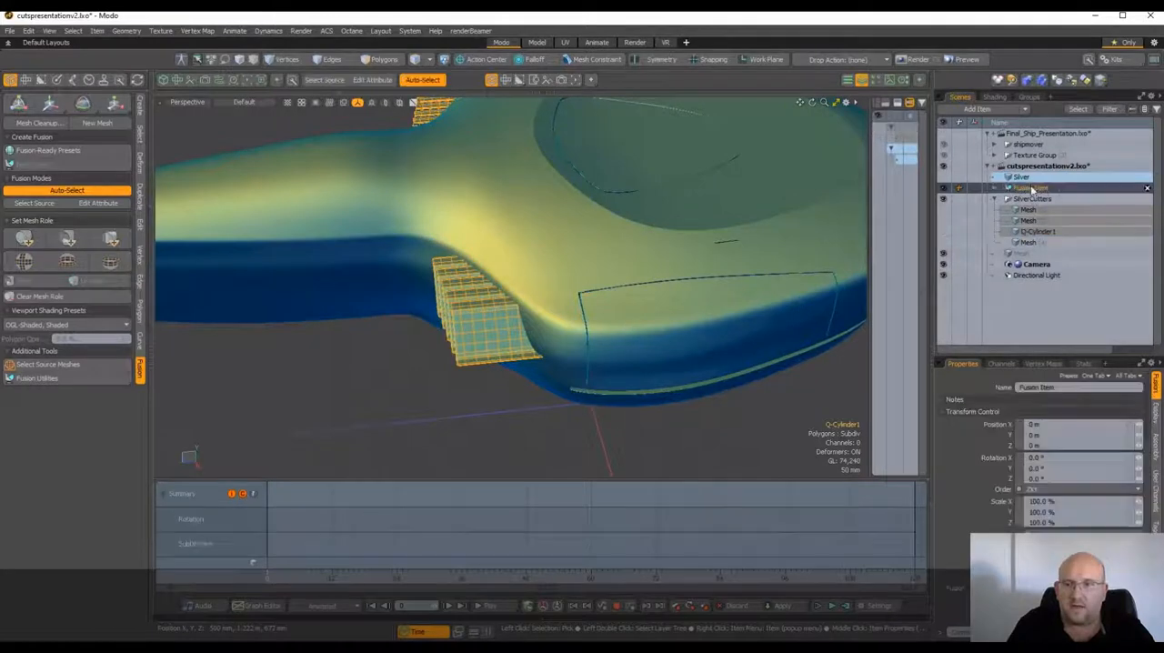
{"action": "scroll", "coordinate": [585, 285], "scroll_direction": "up", "scroll_amount": 3}
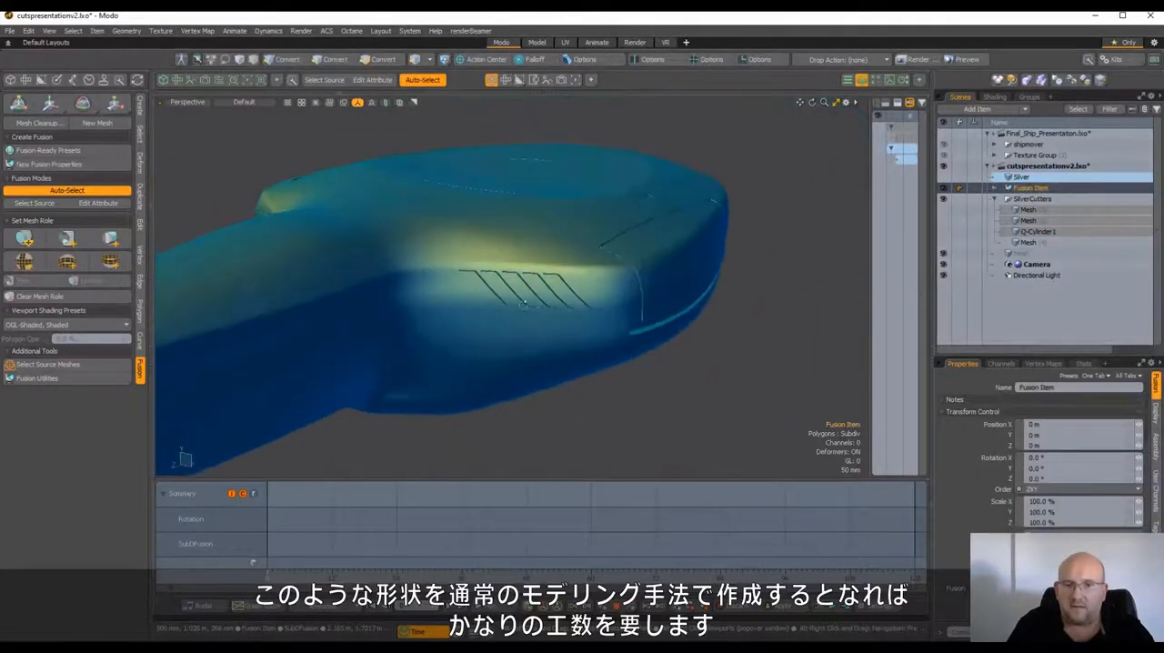
{"action": "scroll", "coordinate": [559, 291], "scroll_direction": "up", "scroll_amount": 4}
{"action": "mouse_move", "coordinate": [489, 307]}
{"action": "left_mouse_down", "text": "alt"}
{"action": "mouse_move", "coordinate": [466, 239]}
{"action": "mouse_move", "coordinate": [543, 356]}
{"action": "left_mouse_up", "text": "alt"}
{"action": "left_click_drag", "start_coordinate": [522, 278], "coordinate": [538, 268], "text": "alt"}
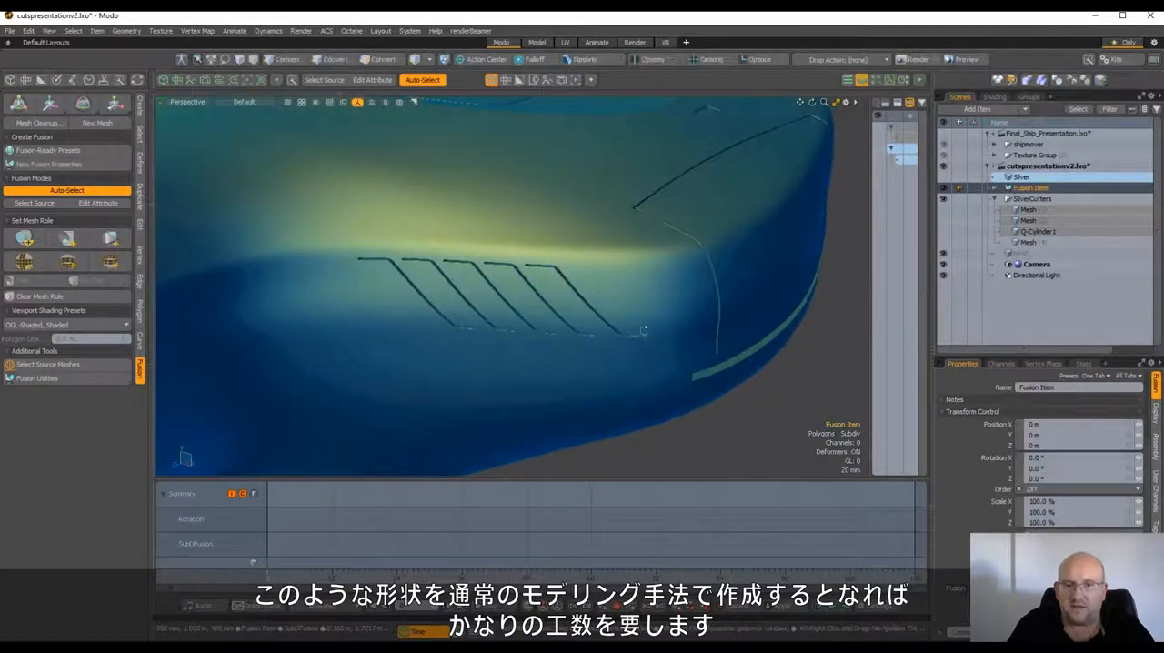
{"action": "left_click_drag", "start_coordinate": [644, 329], "coordinate": [543, 286], "text": "alt"}
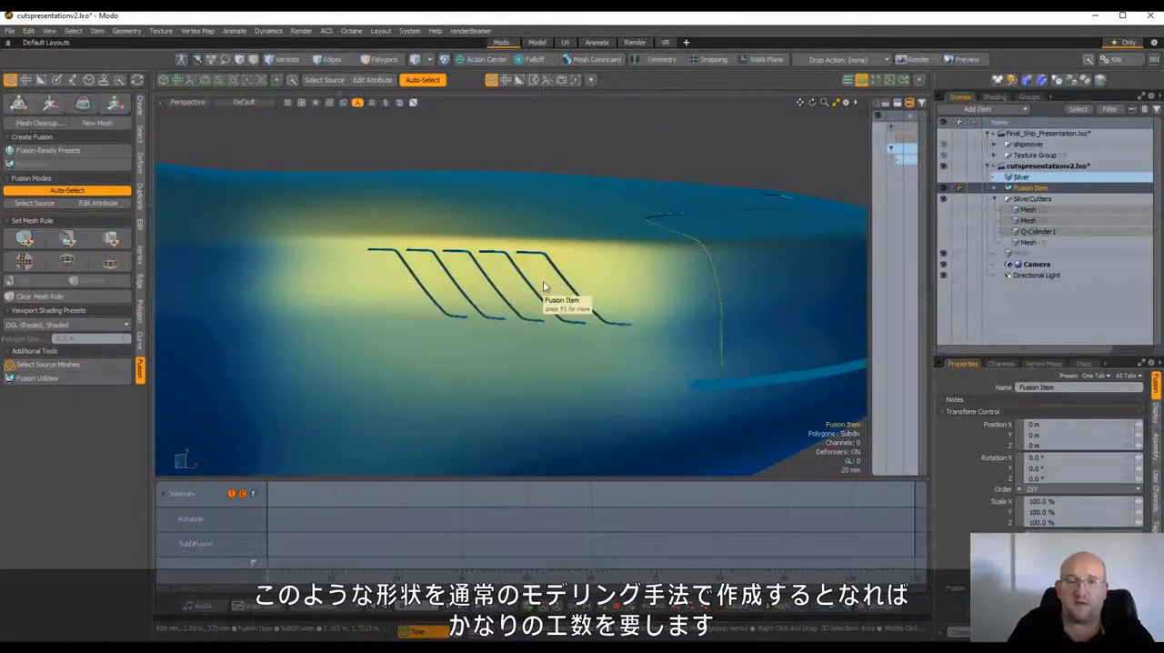
{"action": "left_click_drag", "start_coordinate": [544, 287], "coordinate": [521, 330], "text": "alt"}
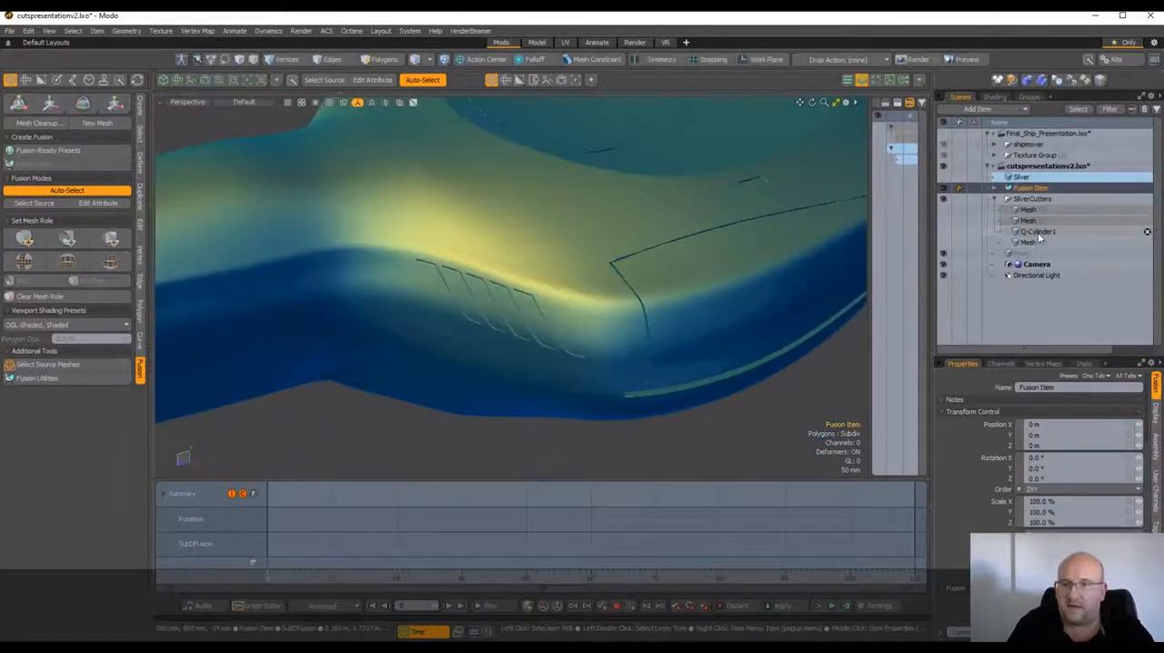
Rotate all polygons of the Q-Cylinder1 cutter to change the slant of the air-intake slats
{"action": "left_click", "coordinate": [1037, 232]}
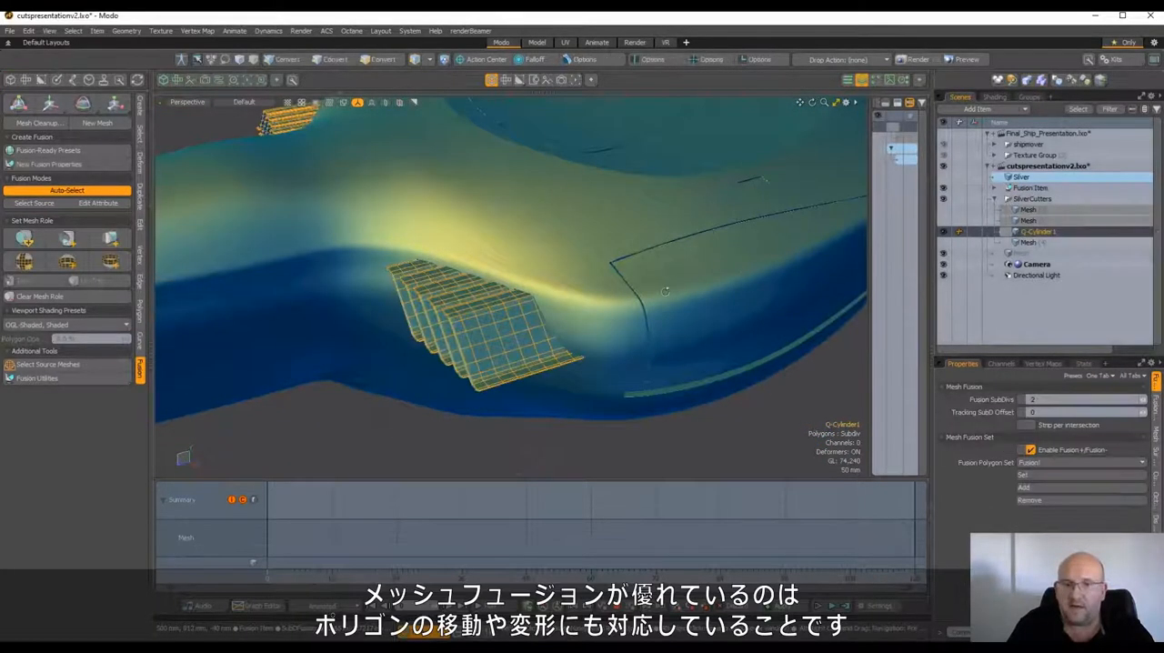
{"action": "left_click_drag", "start_coordinate": [564, 273], "coordinate": [534, 265], "text": "alt"}
{"action": "left_click", "coordinate": [392, 62]}
{"action": "scroll", "coordinate": [535, 253], "scroll_direction": "down", "scroll_amount": 5}
{"action": "scroll", "coordinate": [535, 267], "scroll_direction": "up", "scroll_amount": 5}
{"action": "key", "text": "w"}
{"action": "key", "text": "e"}
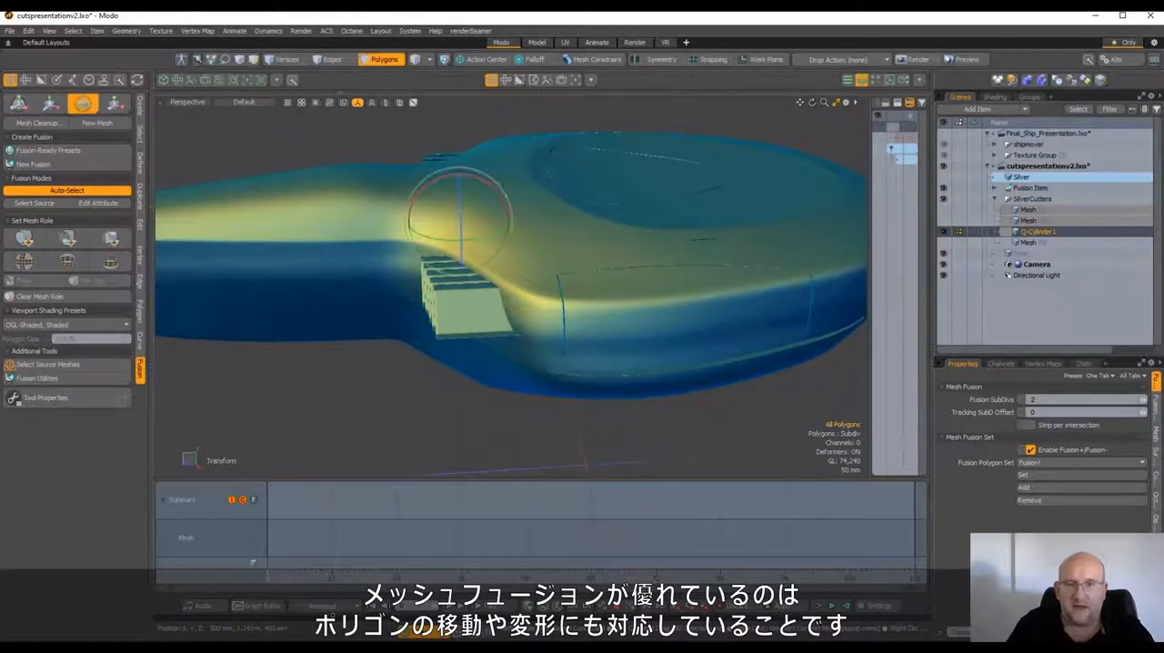
{"action": "left_click_drag", "start_coordinate": [483, 184], "coordinate": [500, 208]}
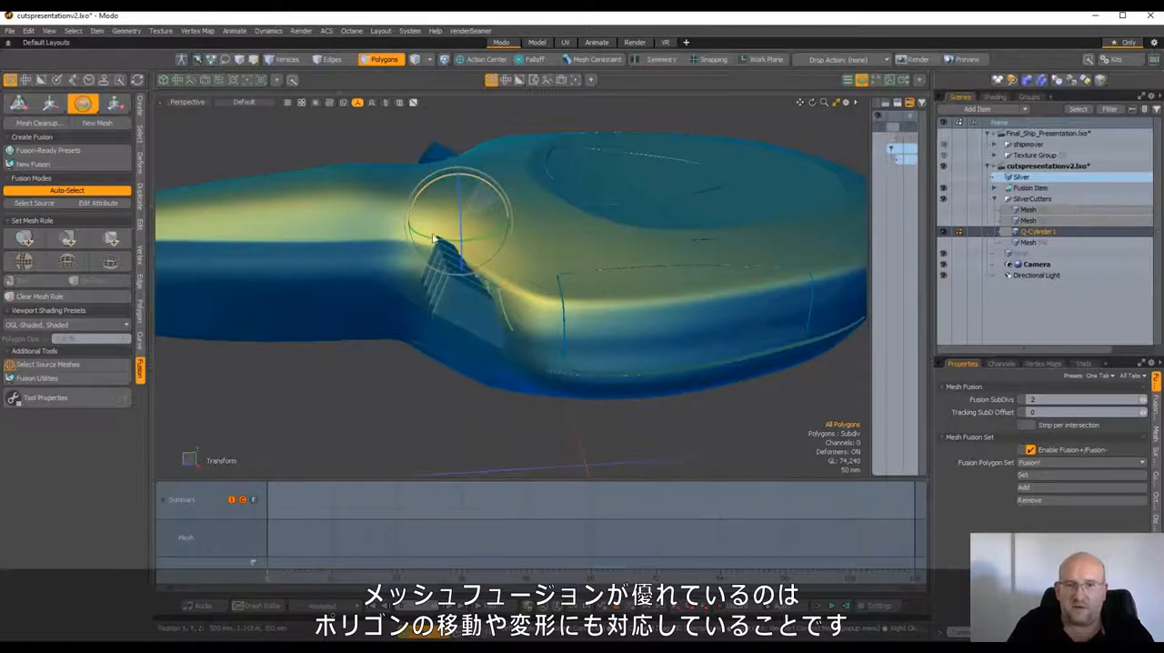
Move the rotated Q-Cylinder1 cutter toward the ship's wide end and slightly up, and check the cuts with the Fusion Item selected
{"action": "key", "text": "w"}
{"action": "left_click_drag", "start_coordinate": [418, 223], "coordinate": [450, 222]}
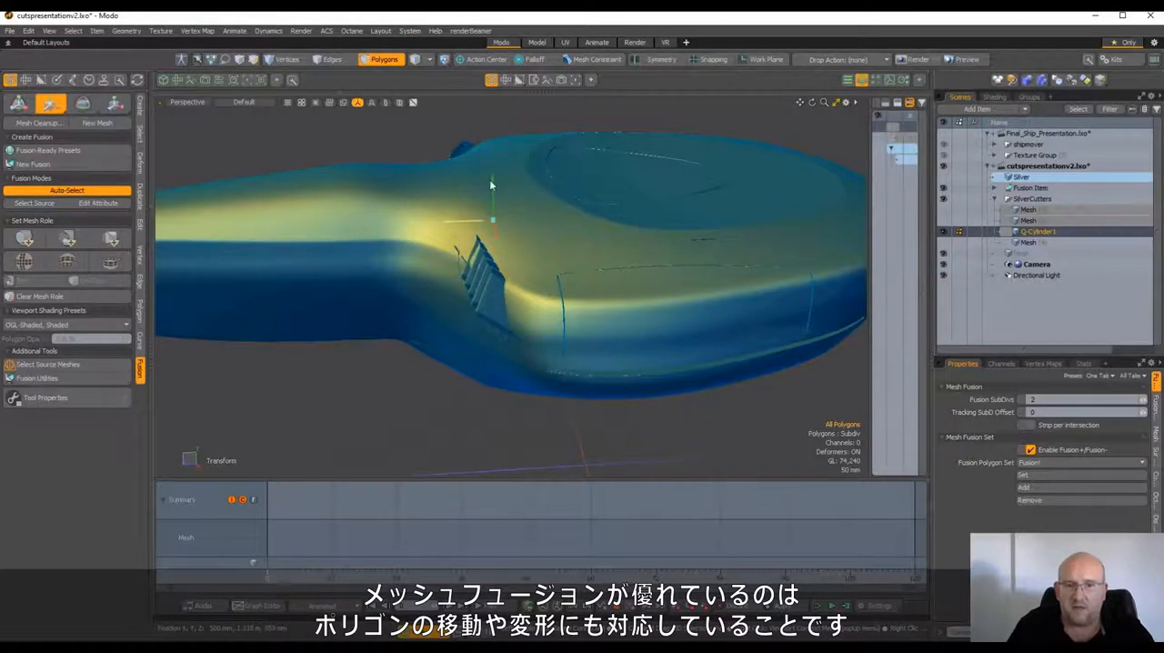
{"action": "left_click_drag", "start_coordinate": [491, 184], "coordinate": [491, 174]}
{"action": "key", "text": "q"}
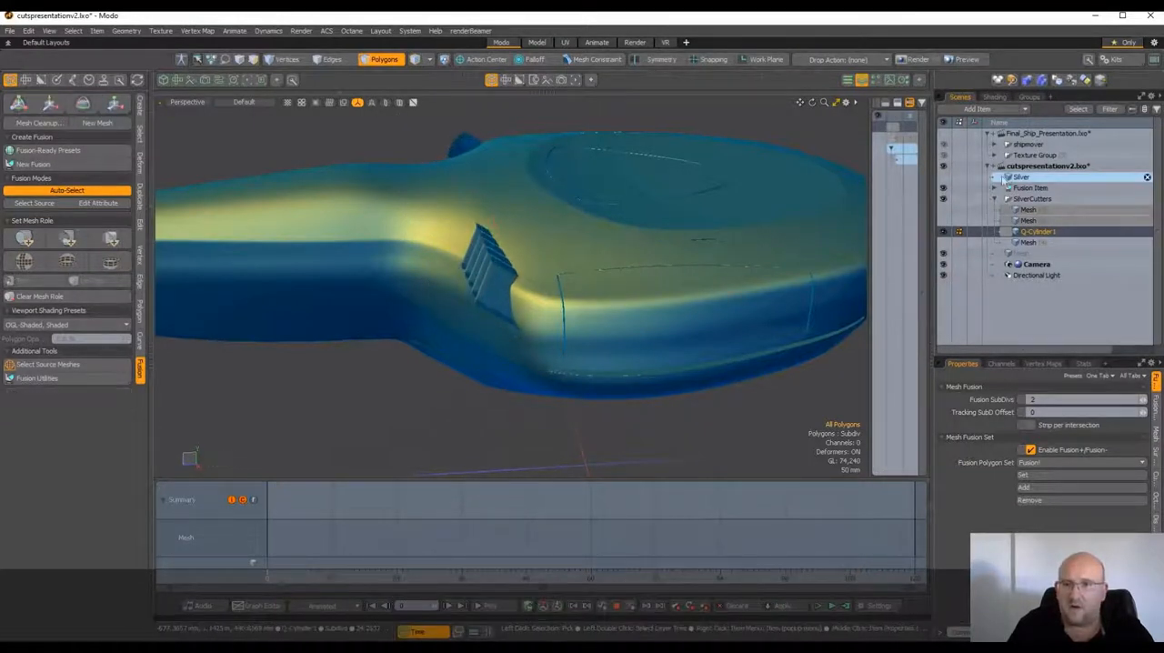
{"action": "left_click", "coordinate": [1038, 191]}
{"action": "left_click_drag", "start_coordinate": [608, 251], "coordinate": [581, 287], "text": "alt"}
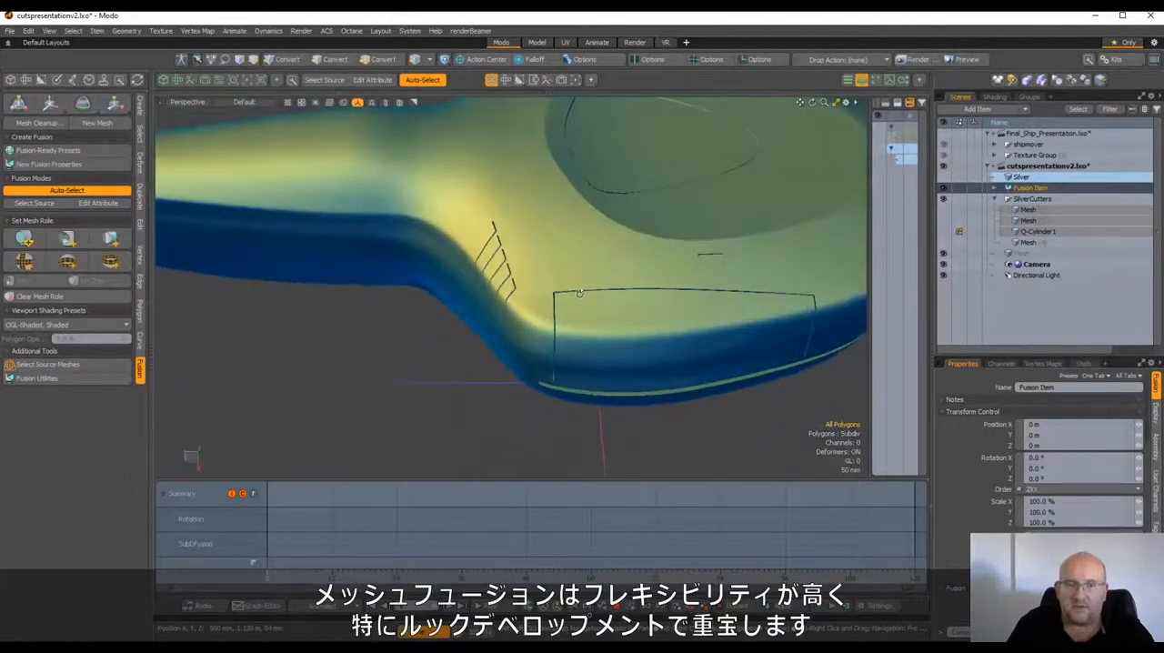
{"action": "key", "text": "3"}
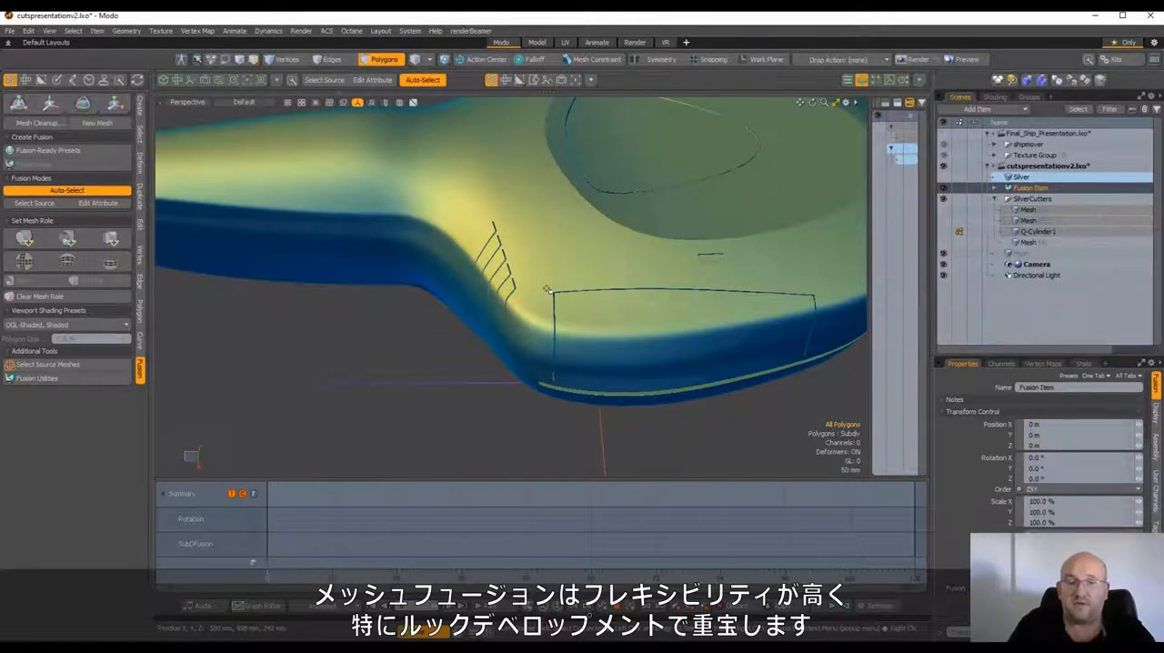
Reposition the air-intake cuts in the ship's side by transforming the Q-Cylinder1 cutter, and drop the transform tool
{"action": "mouse_move", "coordinate": [544, 289]}
{"action": "left_mouse_down", "text": "ctrl+alt"}
{"action": "mouse_move", "coordinate": [509, 298]}
{"action": "mouse_move", "coordinate": [538, 273]}
{"action": "left_mouse_up", "text": "ctrl+alt"}
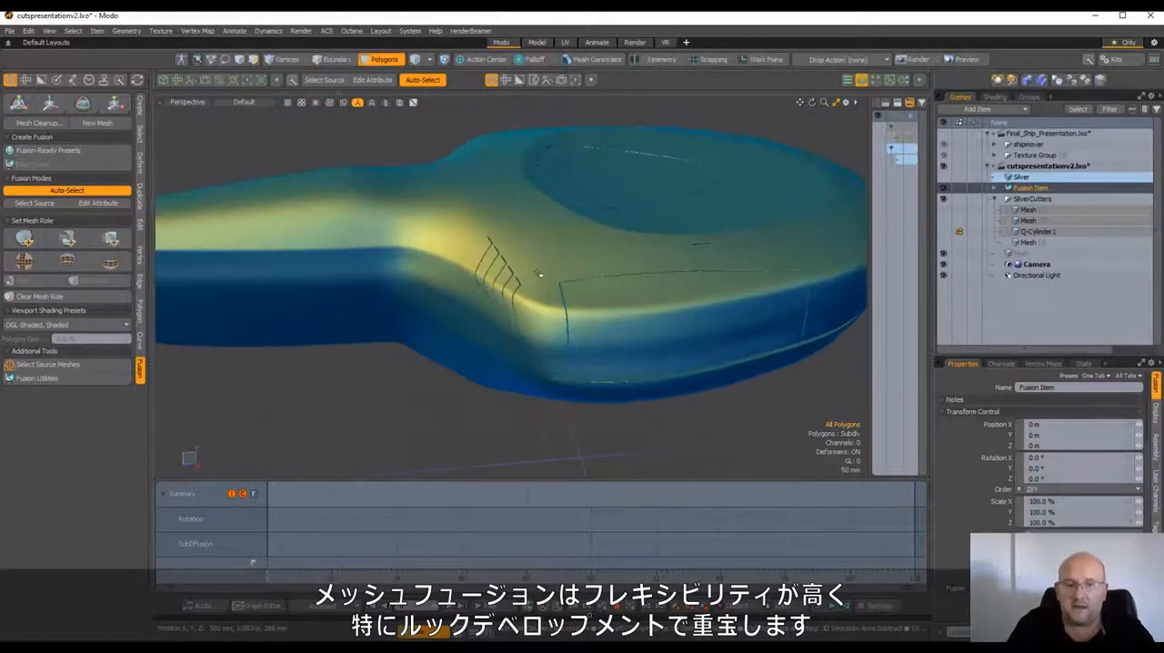
{"action": "left_click", "coordinate": [539, 274]}
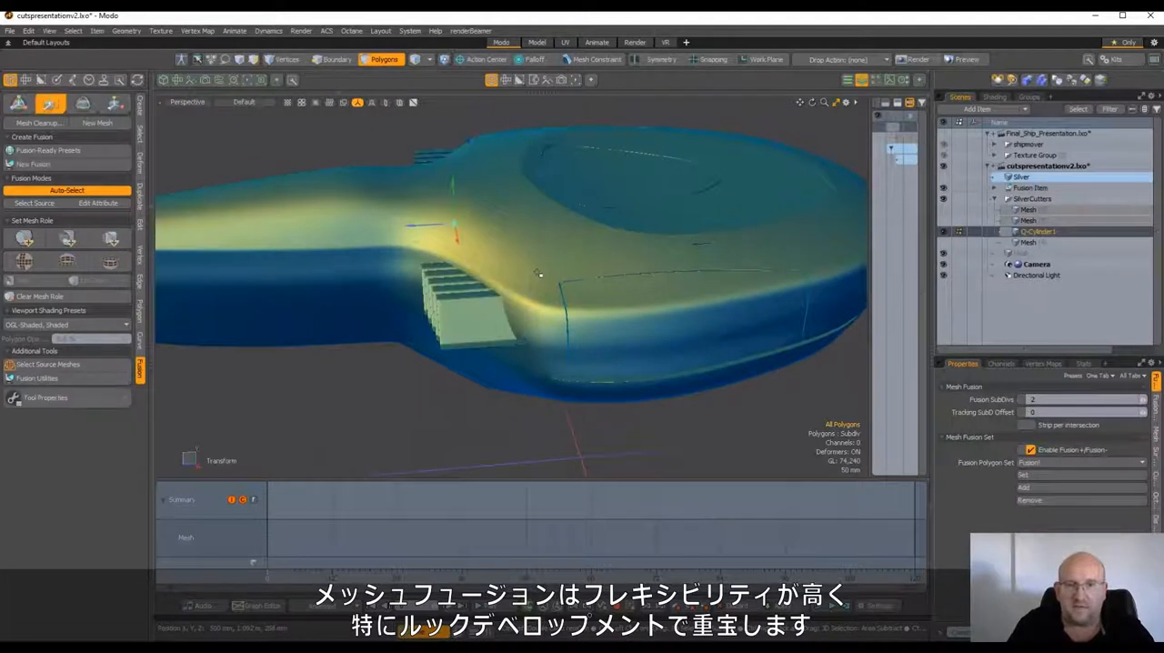
{"action": "key", "text": "space"}
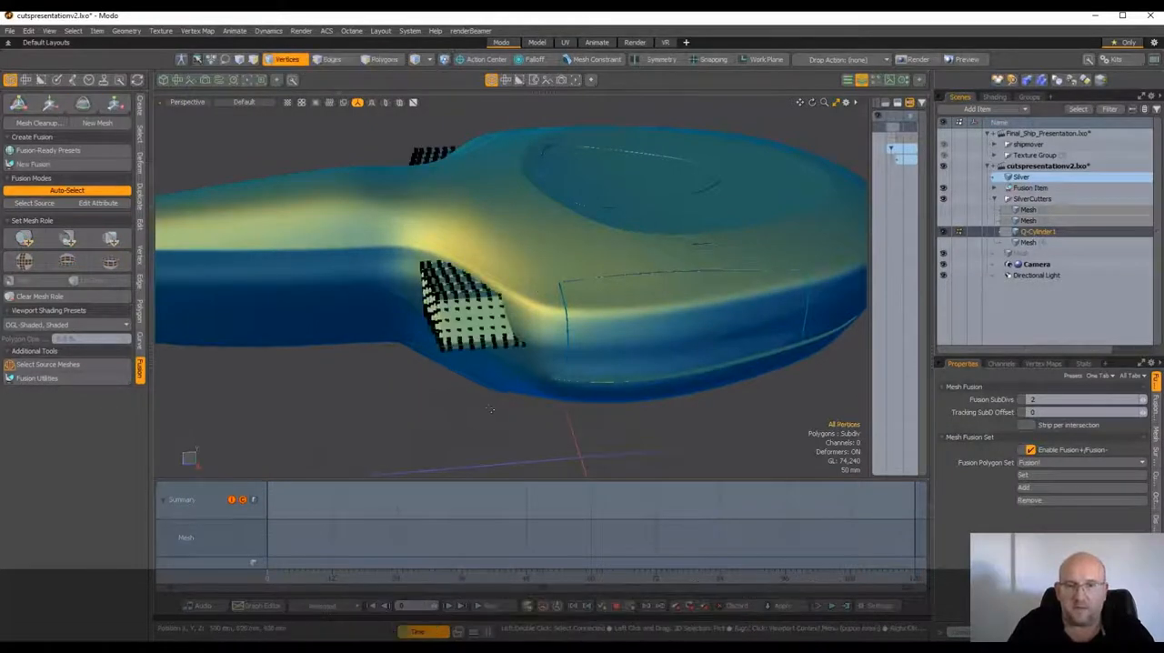
{"action": "left_click", "coordinate": [301, 61]}
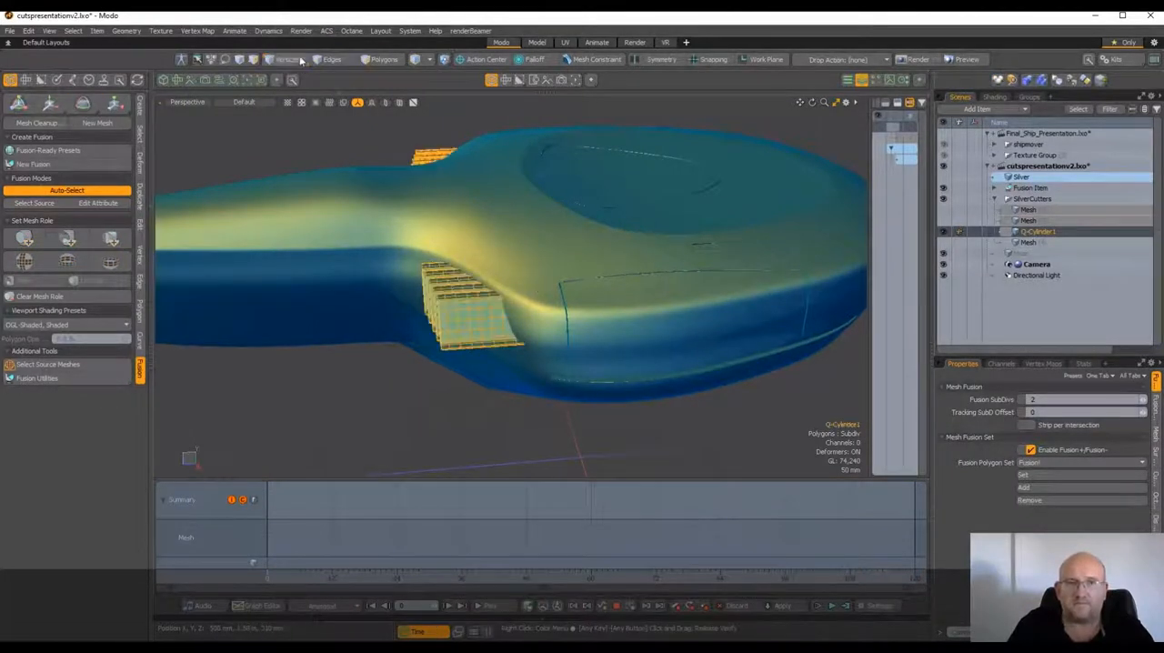
Show the last Mesh cutter in SilverCutters, apply it to the Silver mesh as a subtractive trim and select the Fusion Item
{"action": "left_click", "coordinate": [1017, 244]}
{"action": "left_click", "coordinate": [944, 243]}
{"action": "left_click_drag", "start_coordinate": [733, 246], "coordinate": [746, 221], "text": "alt"}
{"action": "scroll", "coordinate": [673, 227], "scroll_direction": "down", "scroll_amount": 4}
{"action": "left_click", "coordinate": [65, 238]}
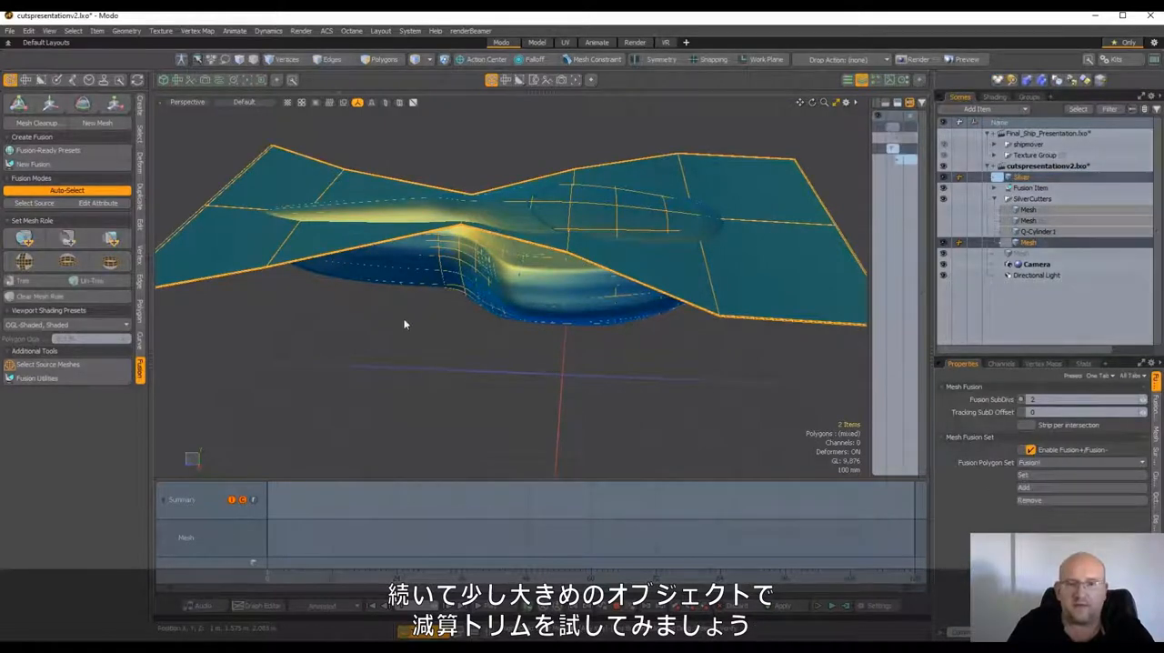
{"action": "key", "text": "h"}
{"action": "left_click", "coordinate": [1026, 189]}
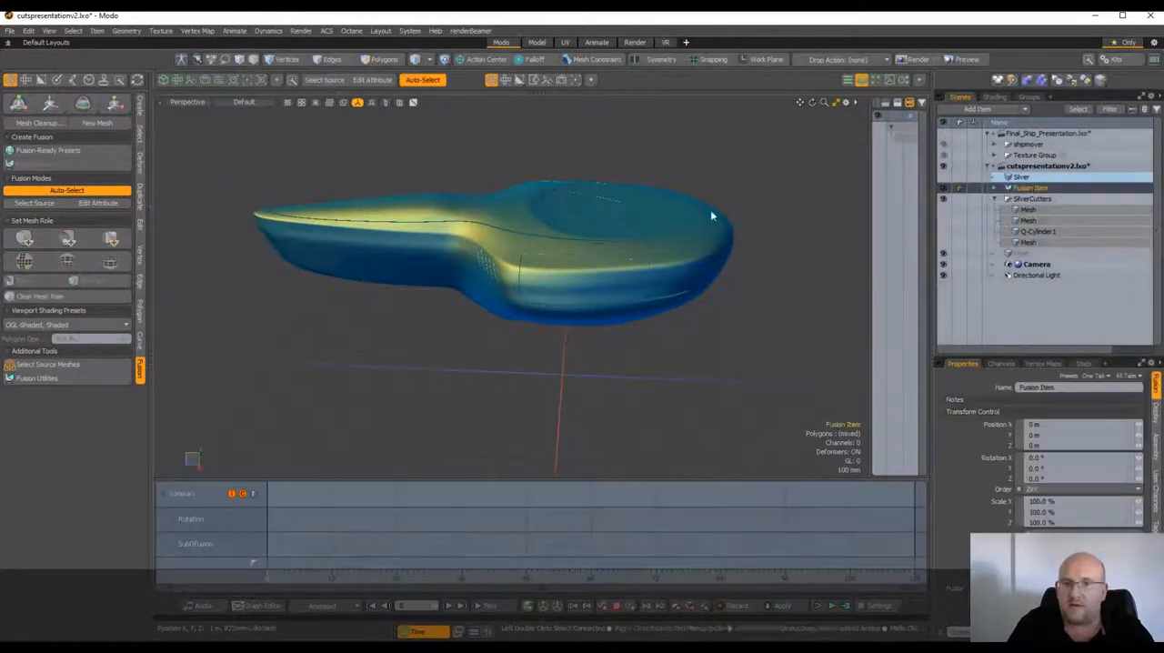
Examine the long cut line around the whole ship body, from the rounded end to the narrow tip, for distortion and errors
{"action": "scroll", "coordinate": [675, 209], "scroll_direction": "up", "scroll_amount": 2}
{"action": "left_click_drag", "start_coordinate": [675, 210], "coordinate": [229, 266], "text": "alt"}
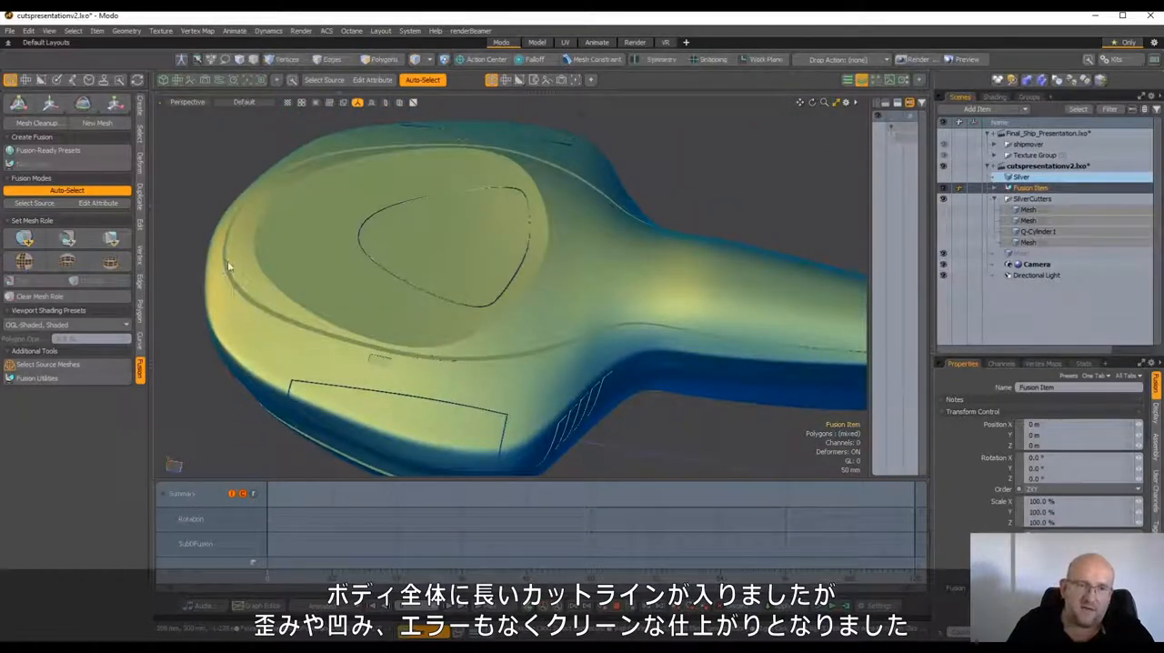
{"action": "left_click_drag", "start_coordinate": [275, 320], "coordinate": [537, 308], "text": "alt"}
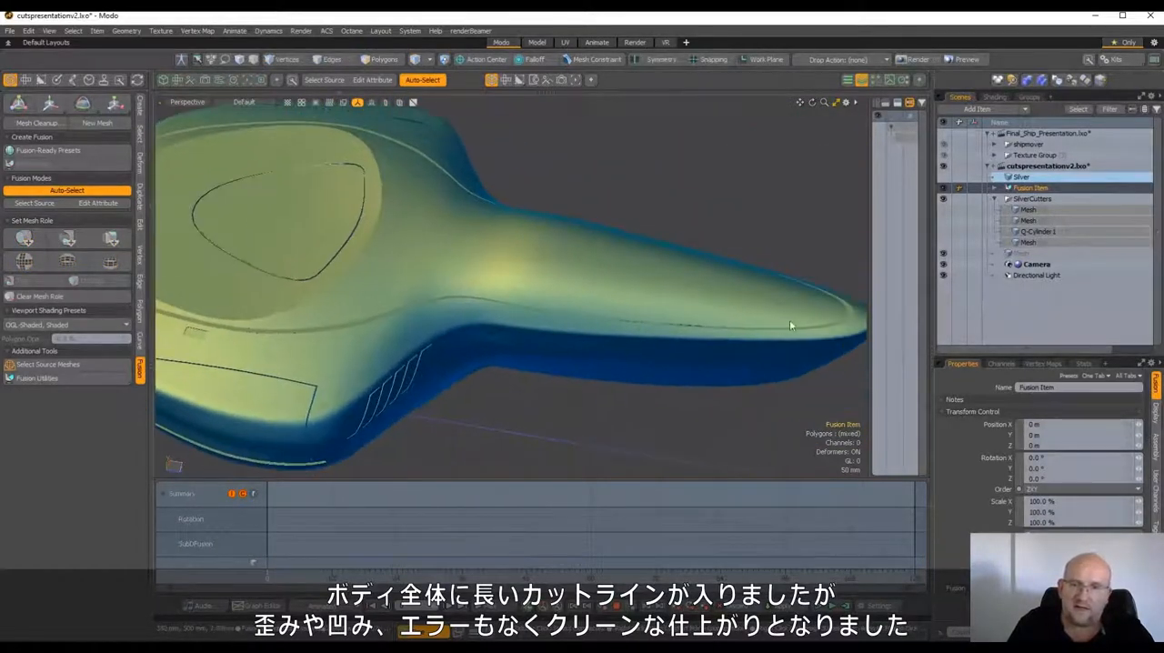
{"action": "left_click_drag", "start_coordinate": [789, 320], "coordinate": [510, 289], "text": "alt"}
{"action": "scroll", "coordinate": [726, 352], "scroll_direction": "up", "scroll_amount": 5}
{"action": "left_click_drag", "start_coordinate": [725, 352], "coordinate": [735, 382], "text": "alt"}
{"action": "scroll", "coordinate": [515, 315], "scroll_direction": "down", "scroll_amount": 5}
{"action": "left_click_drag", "start_coordinate": [515, 315], "coordinate": [619, 267], "text": "alt"}
{"action": "scroll", "coordinate": [575, 361], "scroll_direction": "up", "scroll_amount": 5}
{"action": "scroll", "coordinate": [496, 323], "scroll_direction": "down", "scroll_amount": 4}
{"action": "scroll", "coordinate": [589, 298], "scroll_direction": "down", "scroll_amount": 3}
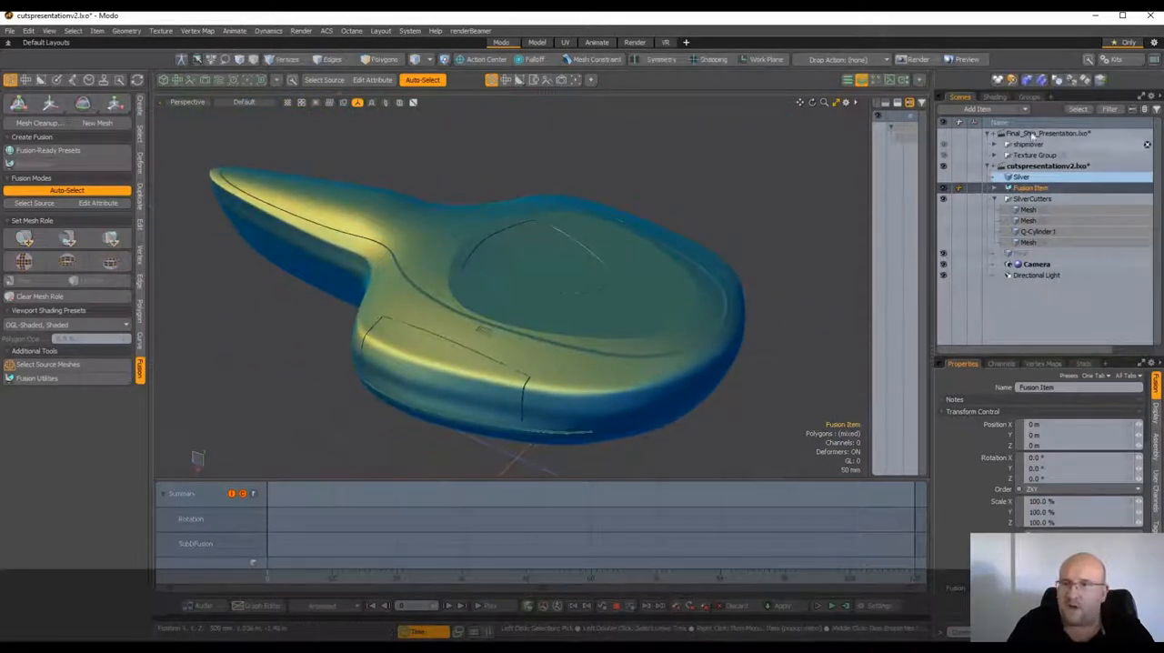
Switch to the Final_Ship_Presentation scene and examine the finished ship
{"action": "left_click", "coordinate": [1035, 135]}
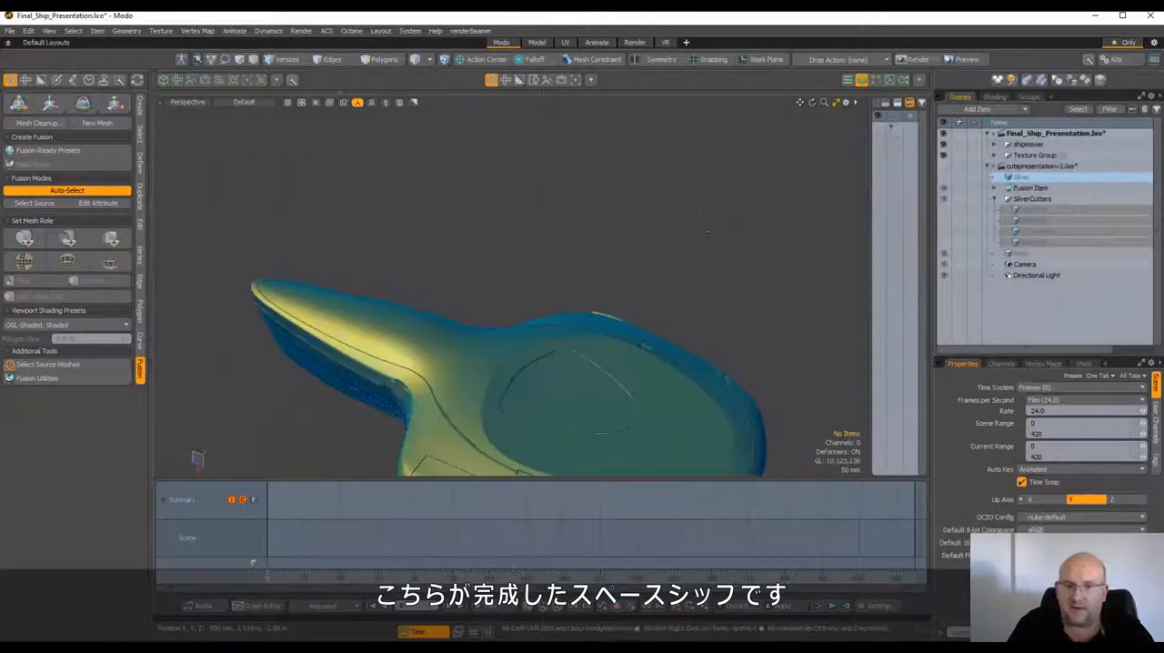
{"action": "left_click_drag", "start_coordinate": [697, 121], "coordinate": [728, 229], "text": "alt"}
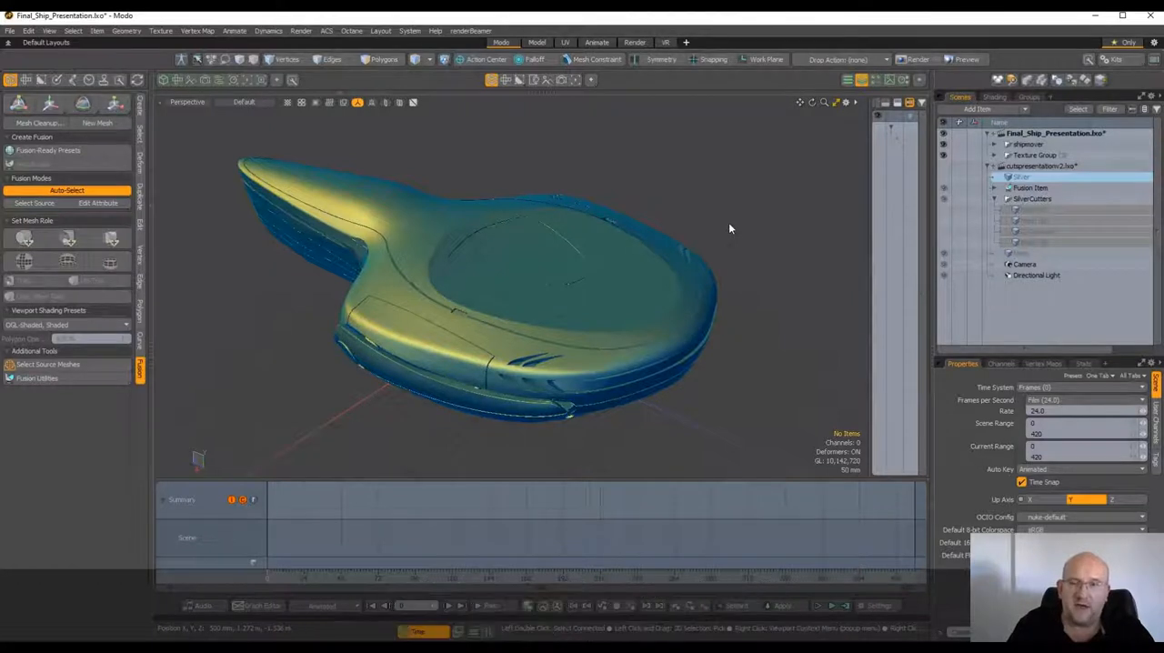
{"action": "mouse_move", "coordinate": [678, 242]}
{"action": "left_mouse_down", "text": "alt"}
{"action": "mouse_move", "coordinate": [547, 225]}
{"action": "mouse_move", "coordinate": [745, 237]}
{"action": "mouse_move", "coordinate": [698, 261]}
{"action": "mouse_move", "coordinate": [689, 239]}
{"action": "mouse_move", "coordinate": [679, 269]}
{"action": "mouse_move", "coordinate": [724, 227]}
{"action": "mouse_move", "coordinate": [728, 262]}
{"action": "mouse_move", "coordinate": [675, 288]}
{"action": "mouse_move", "coordinate": [637, 252]}
{"action": "mouse_move", "coordinate": [583, 300]}
{"action": "mouse_move", "coordinate": [527, 292]}
{"action": "mouse_move", "coordinate": [447, 246]}
{"action": "mouse_move", "coordinate": [616, 269]}
{"action": "mouse_move", "coordinate": [673, 250]}
{"action": "left_mouse_up", "text": "alt"}
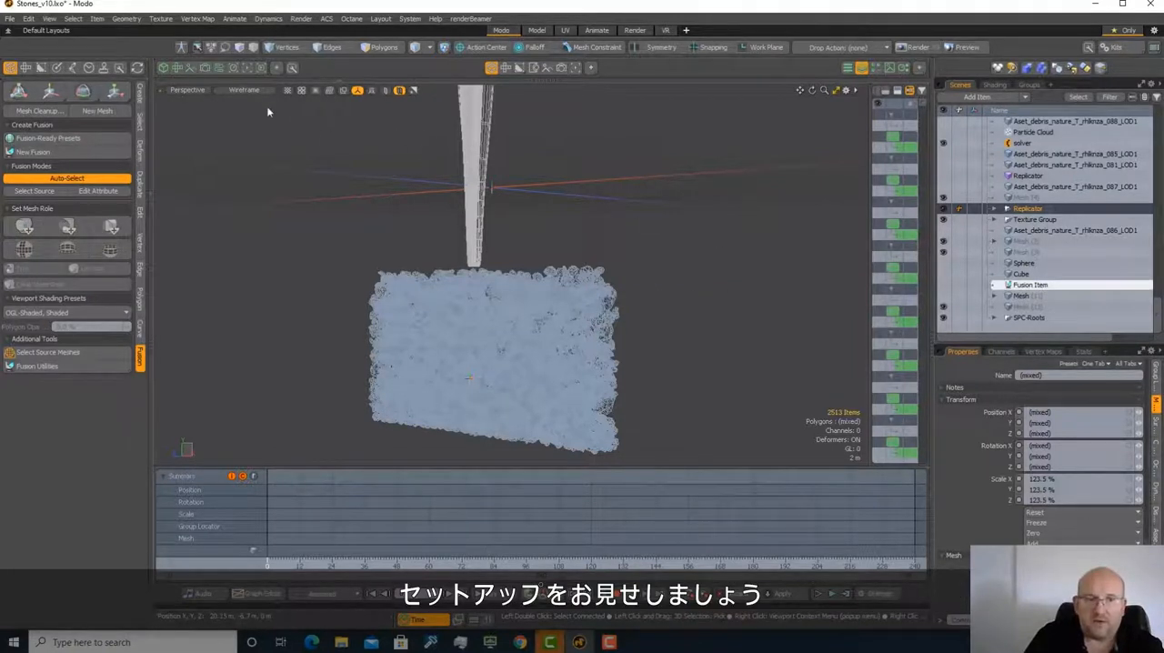
Select and show the Cube collision container in the stones scene, and make its selection outline visible through the viewport's visibility options
{"action": "left_click", "coordinate": [1023, 274]}
{"action": "key", "text": "shift+a"}
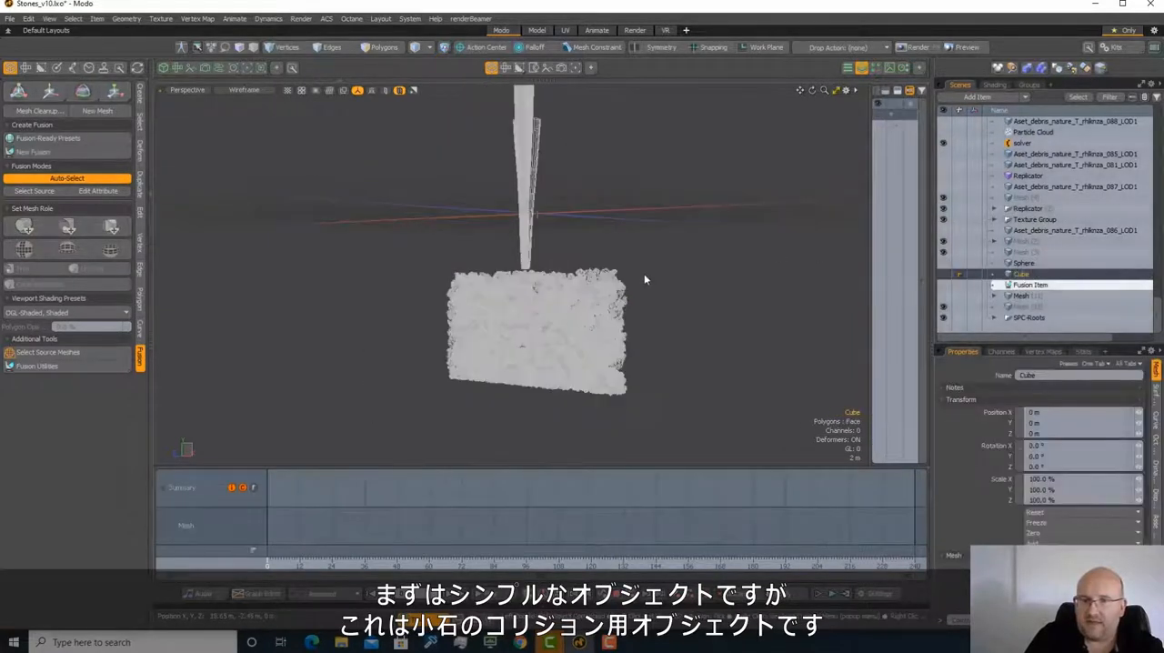
{"action": "left_click", "coordinate": [945, 274]}
{"action": "left_click_drag", "start_coordinate": [683, 235], "coordinate": [652, 314], "text": "alt"}
{"action": "scroll", "coordinate": [668, 287], "scroll_direction": "down", "scroll_amount": 5}
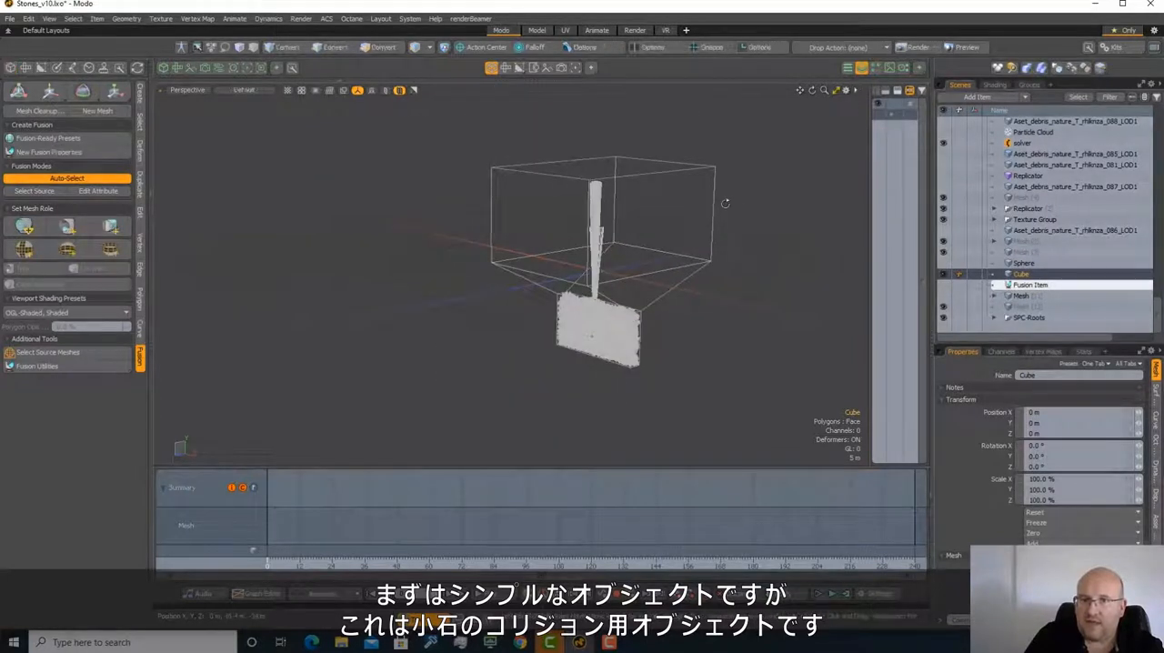
{"action": "left_click", "coordinate": [846, 90]}
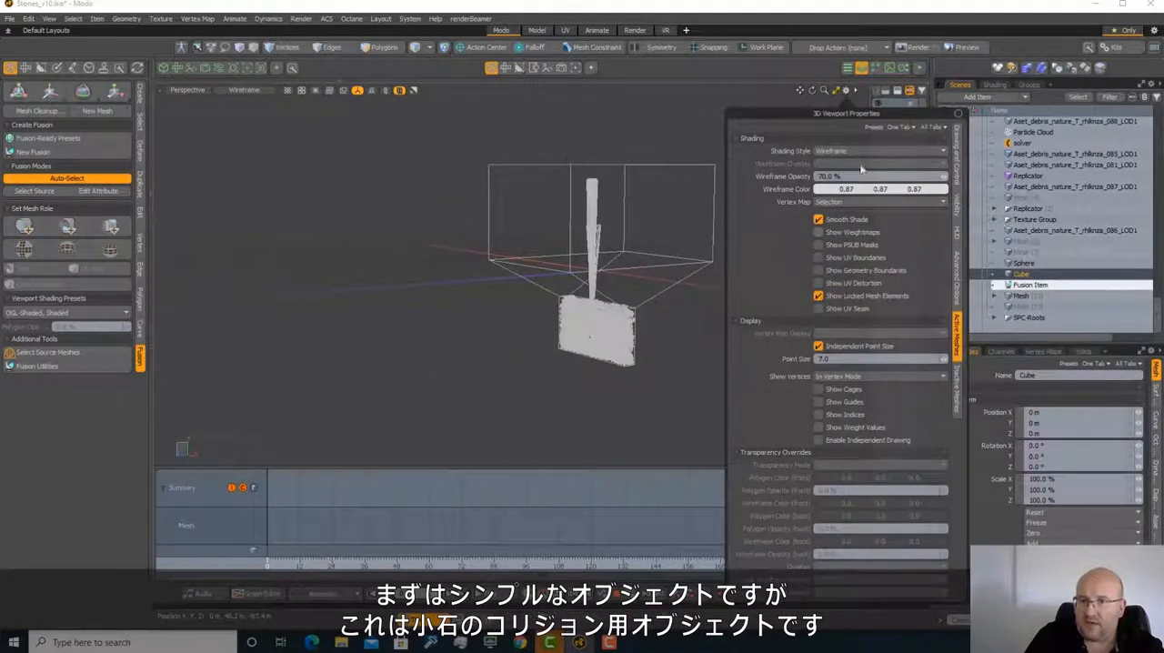
{"action": "left_click", "coordinate": [956, 214]}
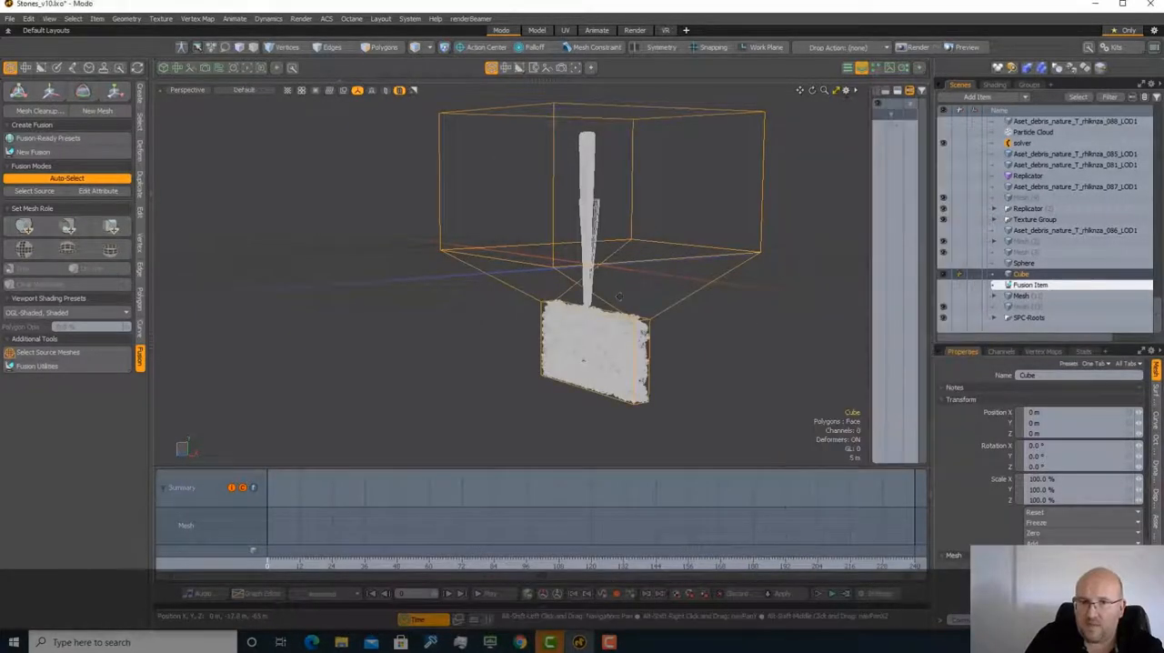
Examine how the Cube container funnels the stones, and review the available Dynamics rigid-body commands without applying any
{"action": "left_click_drag", "start_coordinate": [674, 279], "coordinate": [622, 322], "text": "alt"}
{"action": "scroll", "coordinate": [622, 324], "scroll_direction": "up", "scroll_amount": 2}
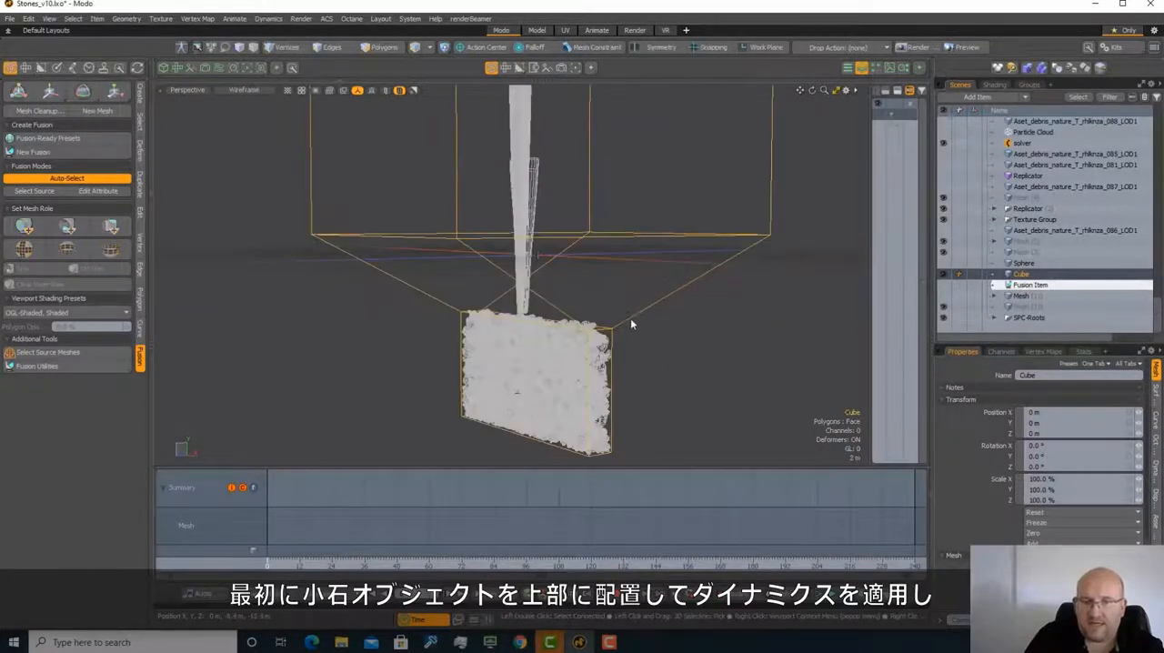
{"action": "scroll", "coordinate": [558, 333], "scroll_direction": "down", "scroll_amount": 2}
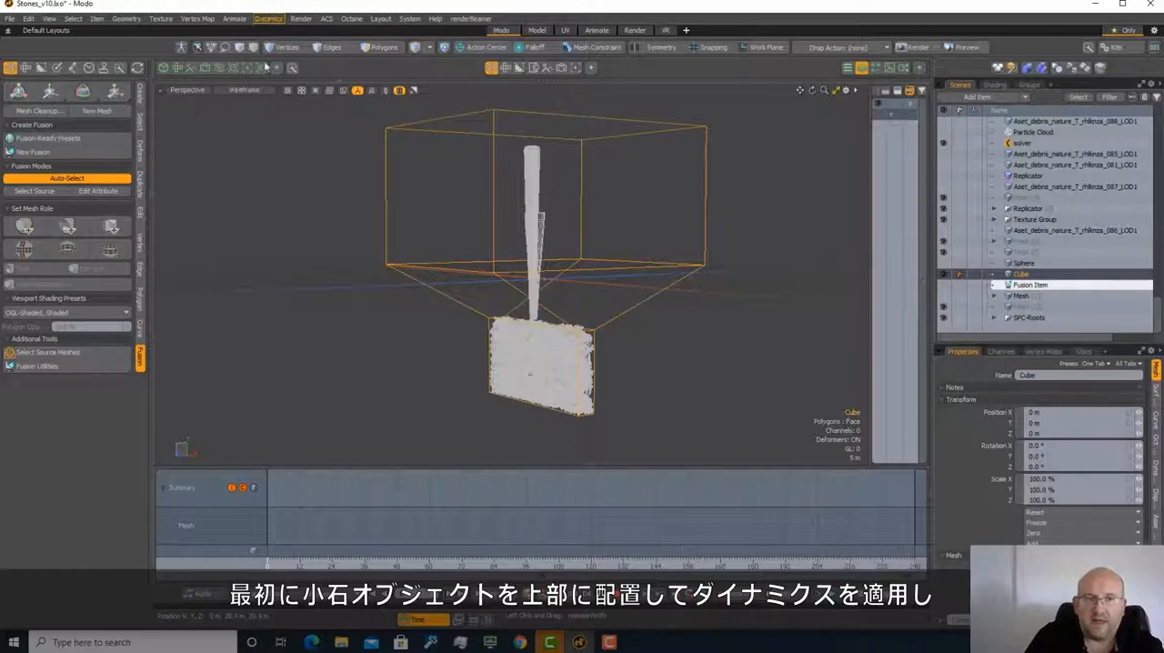
{"action": "left_click", "coordinate": [268, 18]}
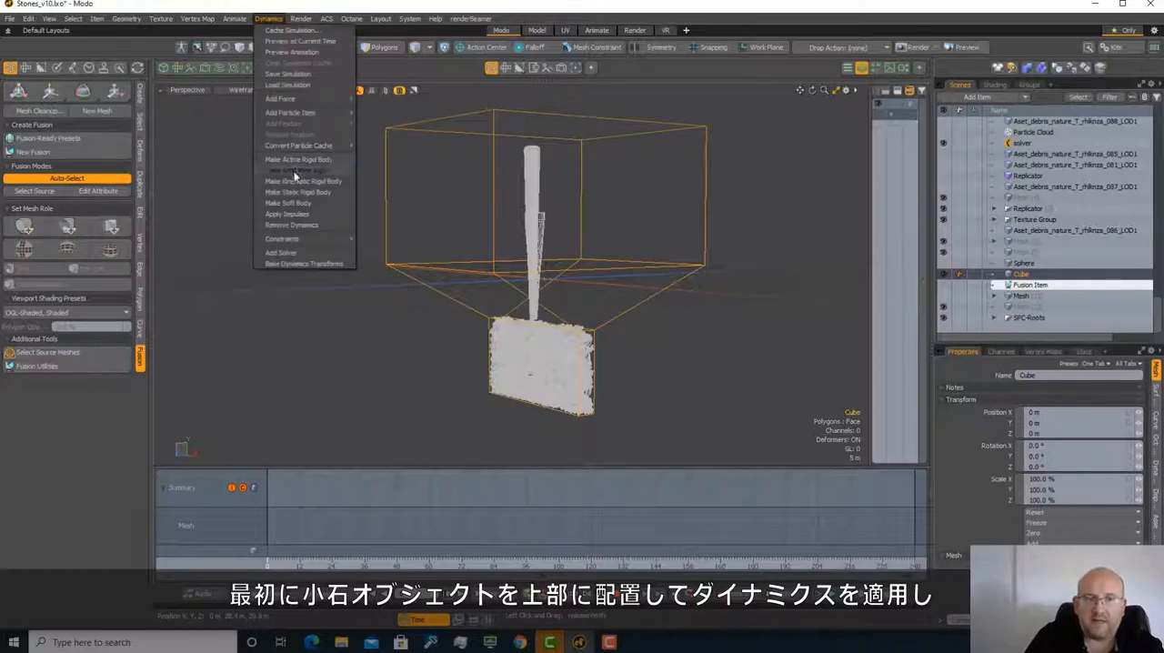
{"action": "left_click", "coordinate": [437, 181]}
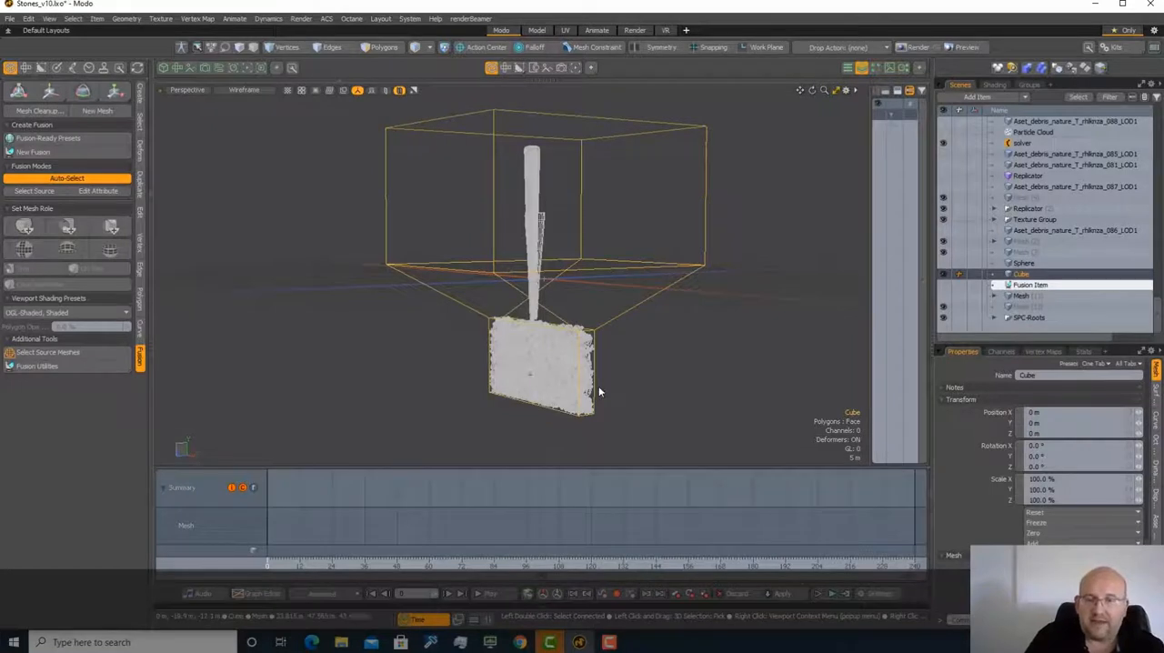
Hide the Cube container and set the viewport shading style to Default
{"action": "scroll", "coordinate": [598, 388], "scroll_direction": "up", "scroll_amount": 3}
{"action": "left_click", "coordinate": [945, 274]}
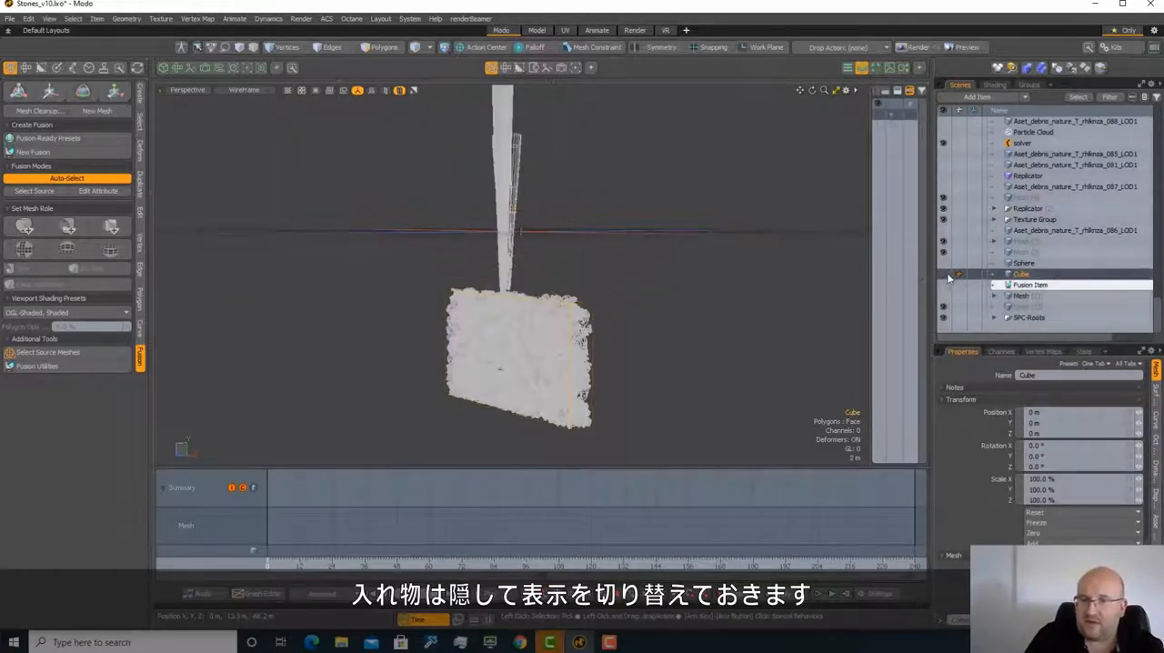
{"action": "left_click", "coordinate": [247, 92]}
{"action": "left_click", "coordinate": [248, 164]}
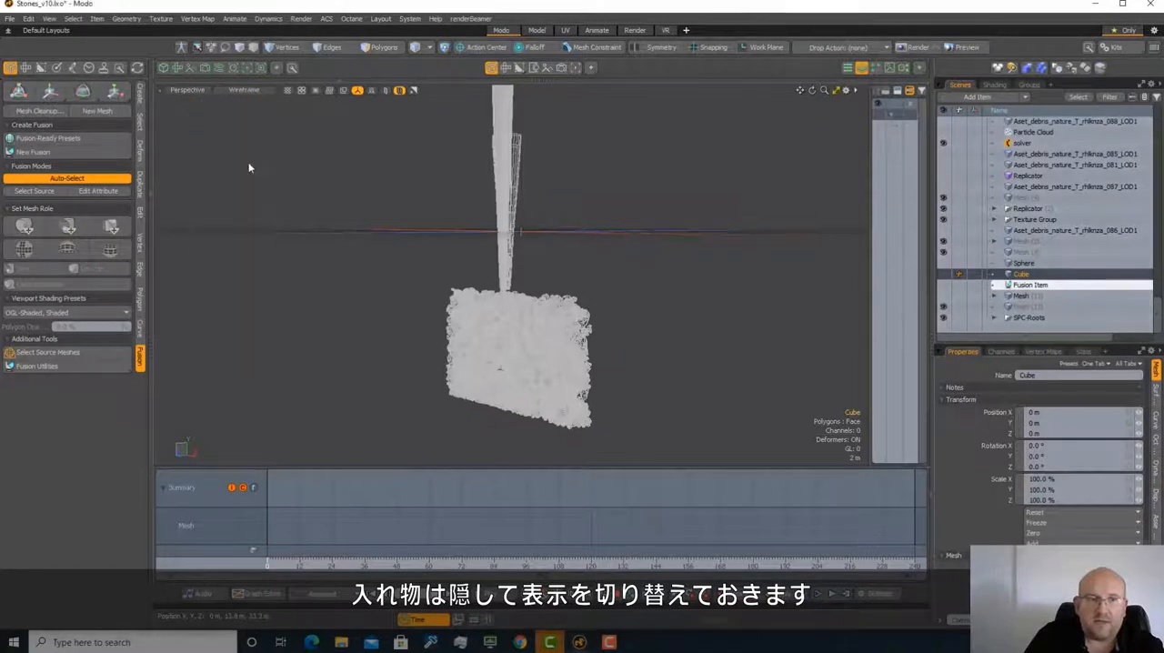
Turn off Show Selections for the viewport and remove the wireframe overlay from the active meshes
{"action": "left_click", "coordinate": [846, 90]}
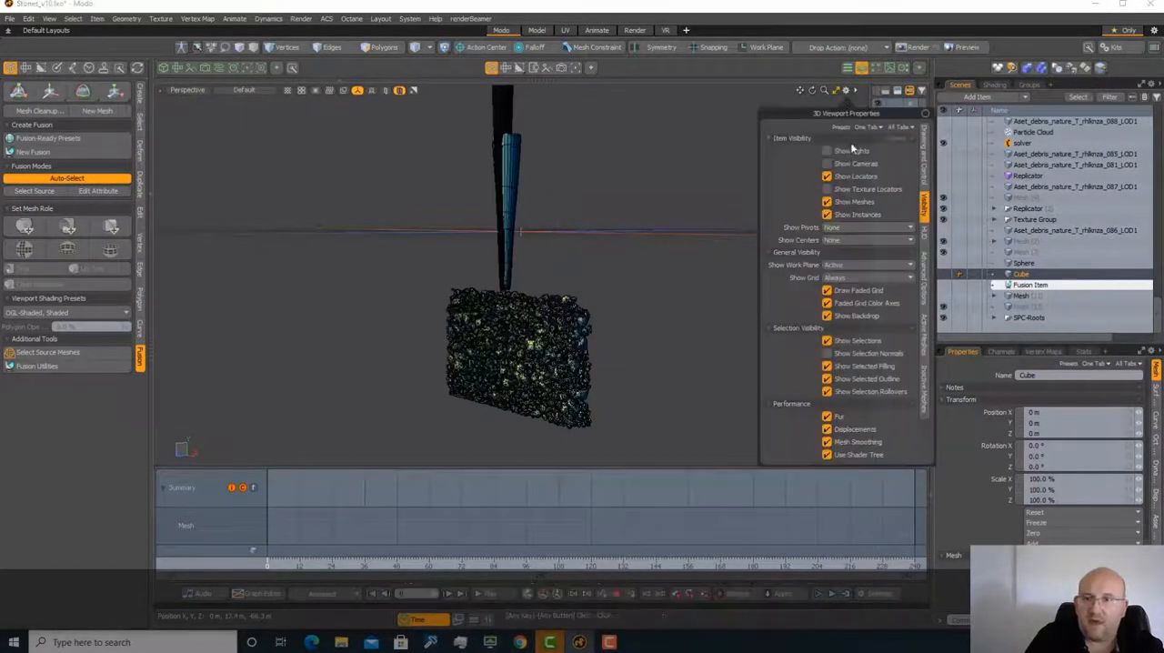
{"action": "left_click", "coordinate": [871, 342]}
{"action": "left_click", "coordinate": [924, 336]}
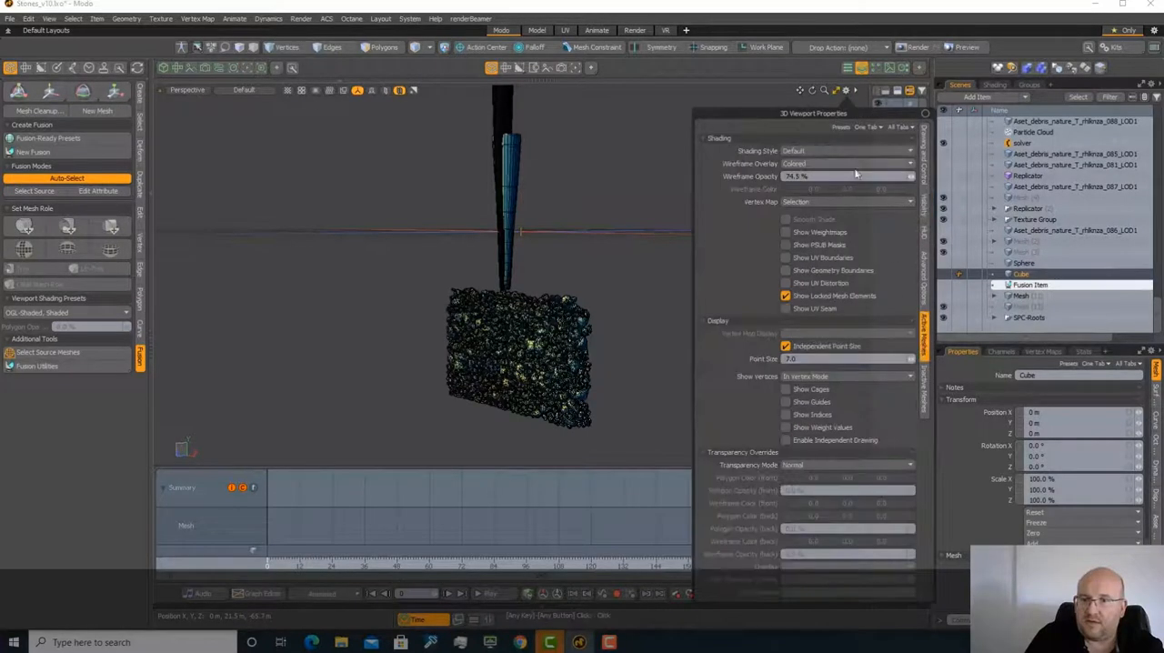
{"action": "left_click", "coordinate": [856, 164]}
{"action": "left_click", "coordinate": [851, 148]}
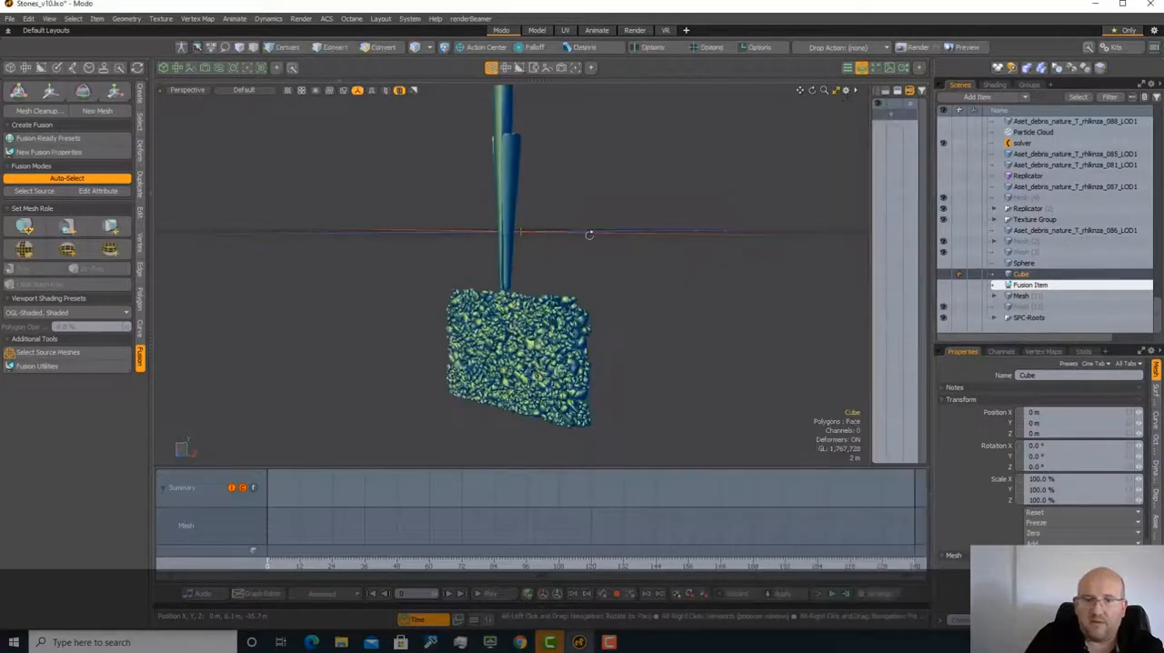
View the stones through the shot camera Camera (2), and return to the Perspective view
{"action": "left_click", "coordinate": [198, 92]}
{"action": "mouse_move", "coordinate": [195, 103]}
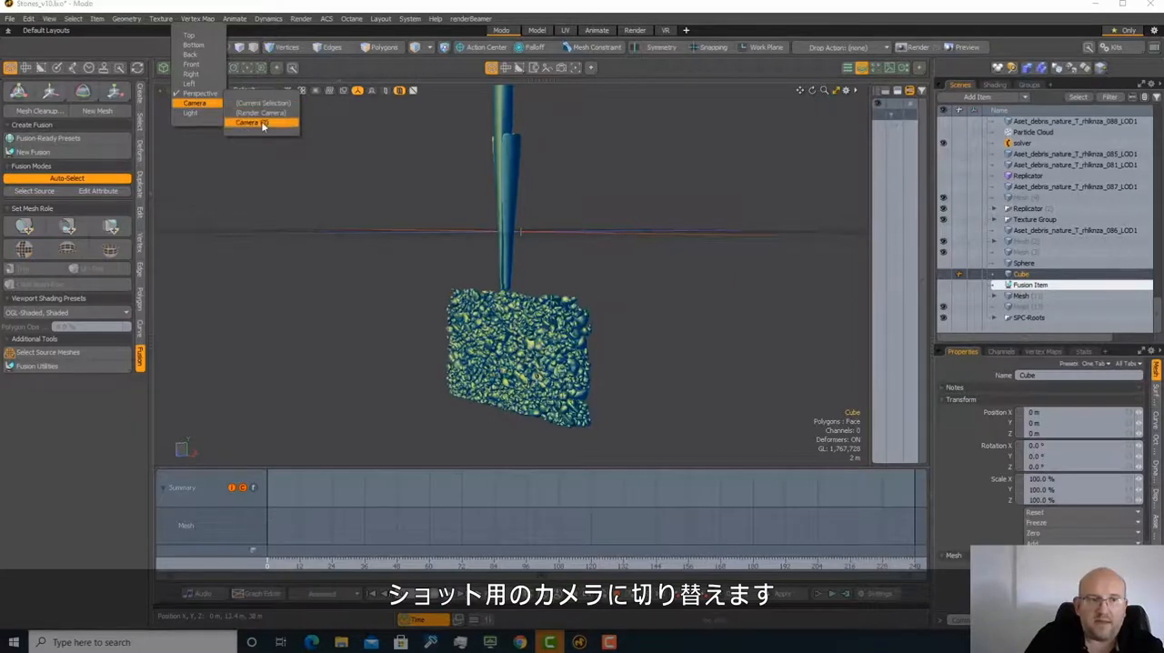
{"action": "left_click", "coordinate": [252, 122]}
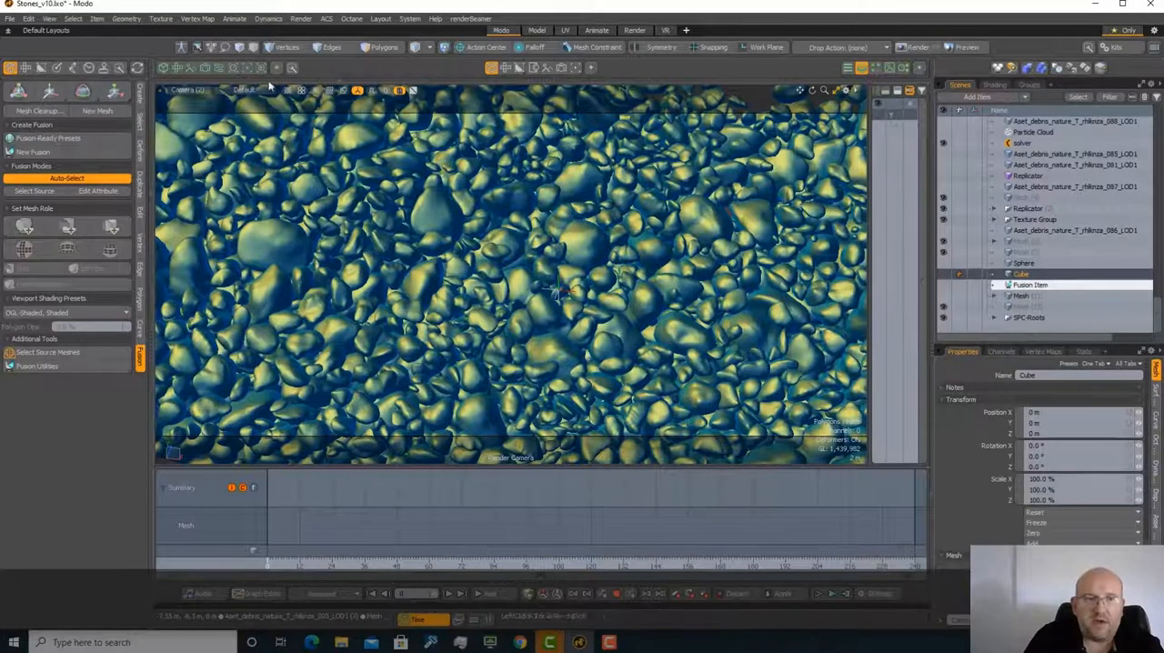
{"action": "left_click", "coordinate": [203, 89]}
{"action": "left_click", "coordinate": [203, 87]}
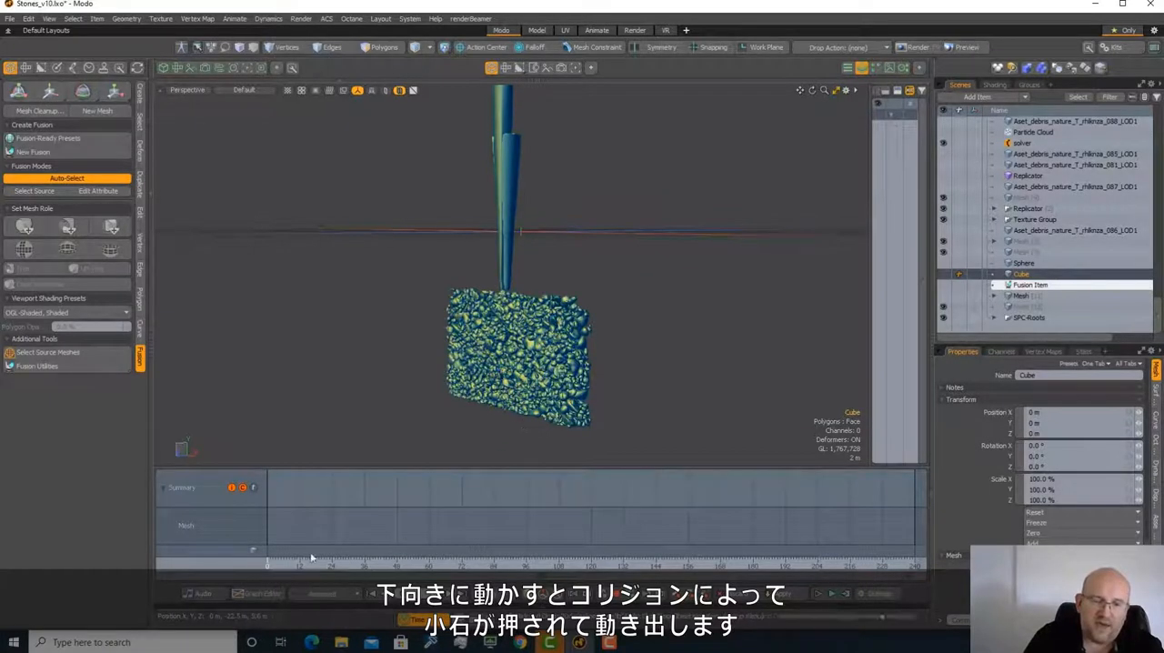
Scrub the animation between about frames 8 and 54 to examine how the descending leg pushes the stones aside
{"action": "left_click_drag", "start_coordinate": [296, 564], "coordinate": [346, 562]}
{"action": "scroll", "coordinate": [512, 371], "scroll_direction": "up", "scroll_amount": 4}
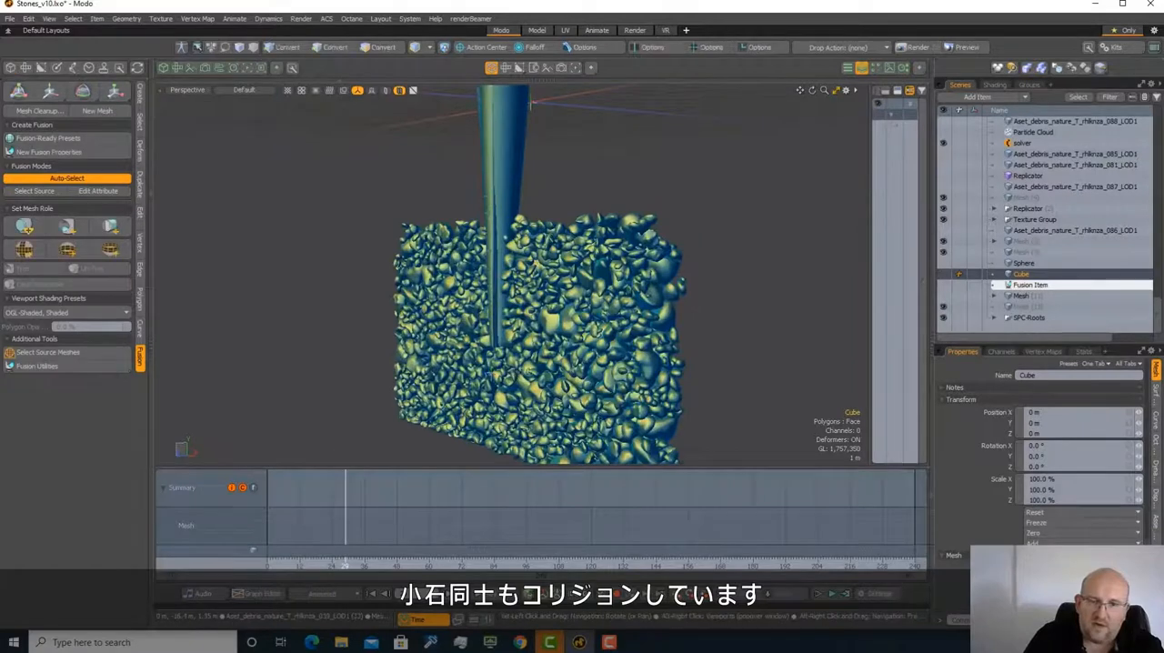
{"action": "left_click_drag", "start_coordinate": [503, 377], "coordinate": [589, 391], "text": "alt"}
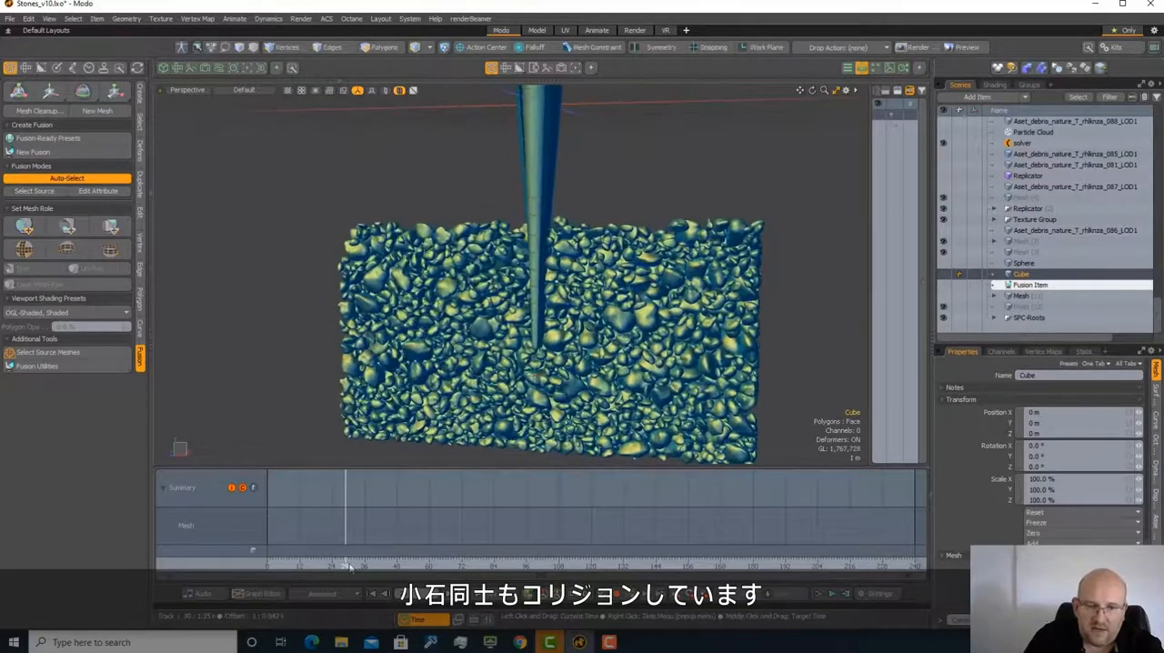
{"action": "mouse_move", "coordinate": [347, 565]}
{"action": "left_mouse_down"}
{"action": "mouse_move", "coordinate": [420, 565]}
{"action": "mouse_move", "coordinate": [289, 566]}
{"action": "left_mouse_up"}
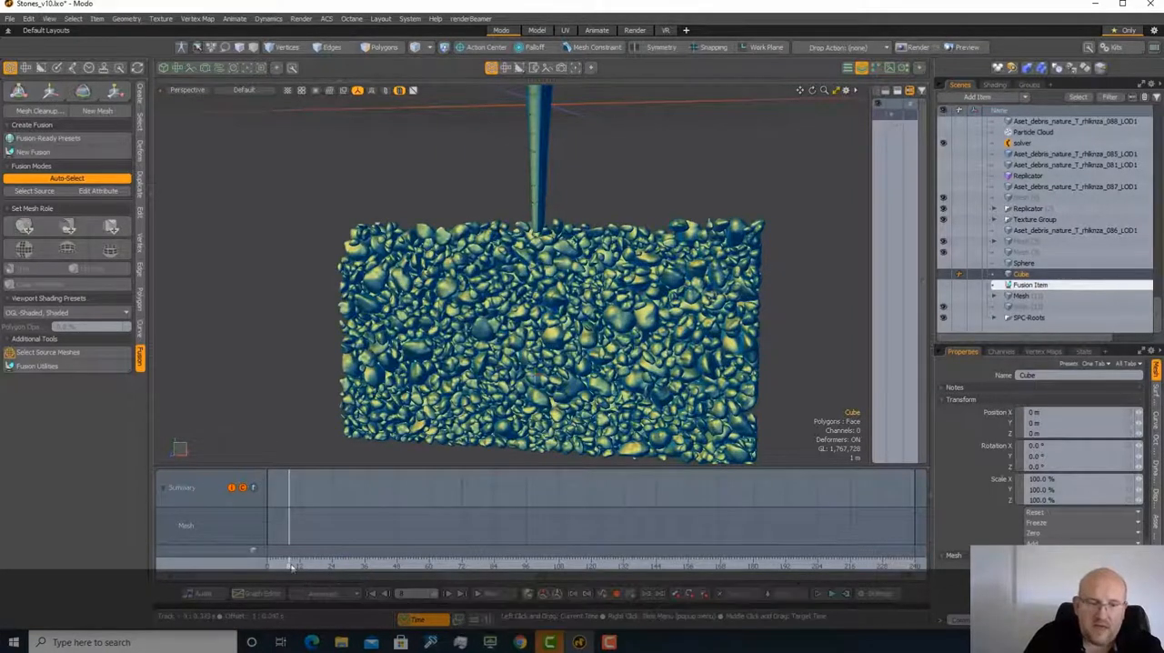
{"action": "left_click_drag", "start_coordinate": [291, 566], "coordinate": [414, 566]}
View the stone collision through Camera (2) and scrub the timeline around frame 54
{"action": "left_click", "coordinate": [189, 89]}
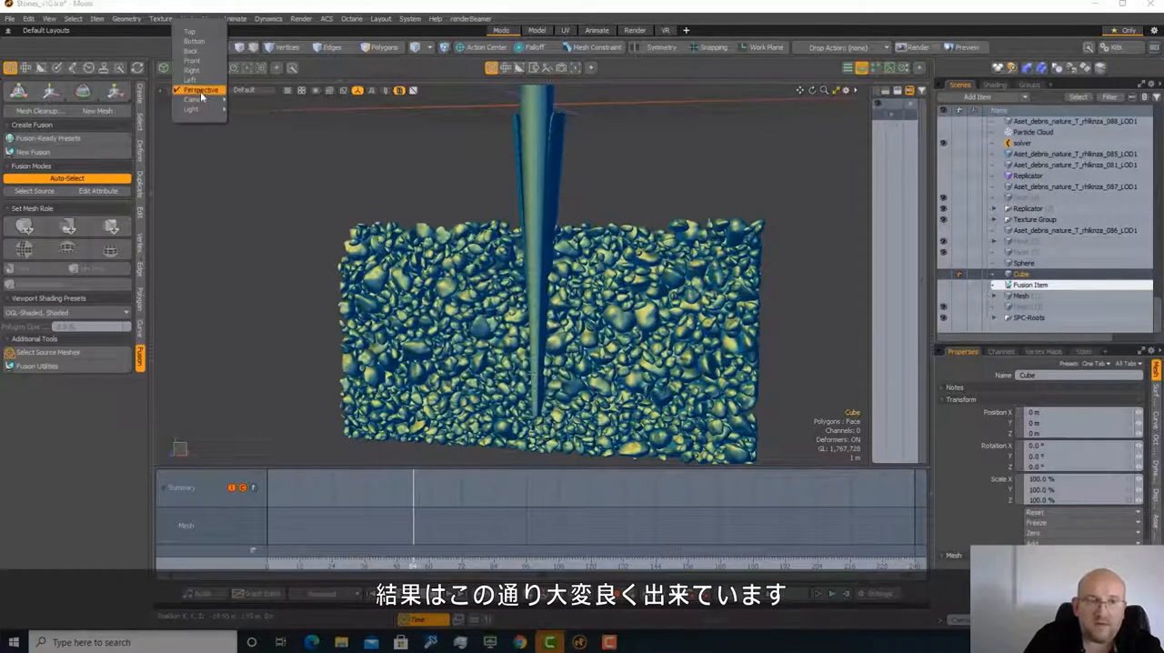
{"action": "mouse_move", "coordinate": [202, 96]}
{"action": "left_click", "coordinate": [259, 113]}
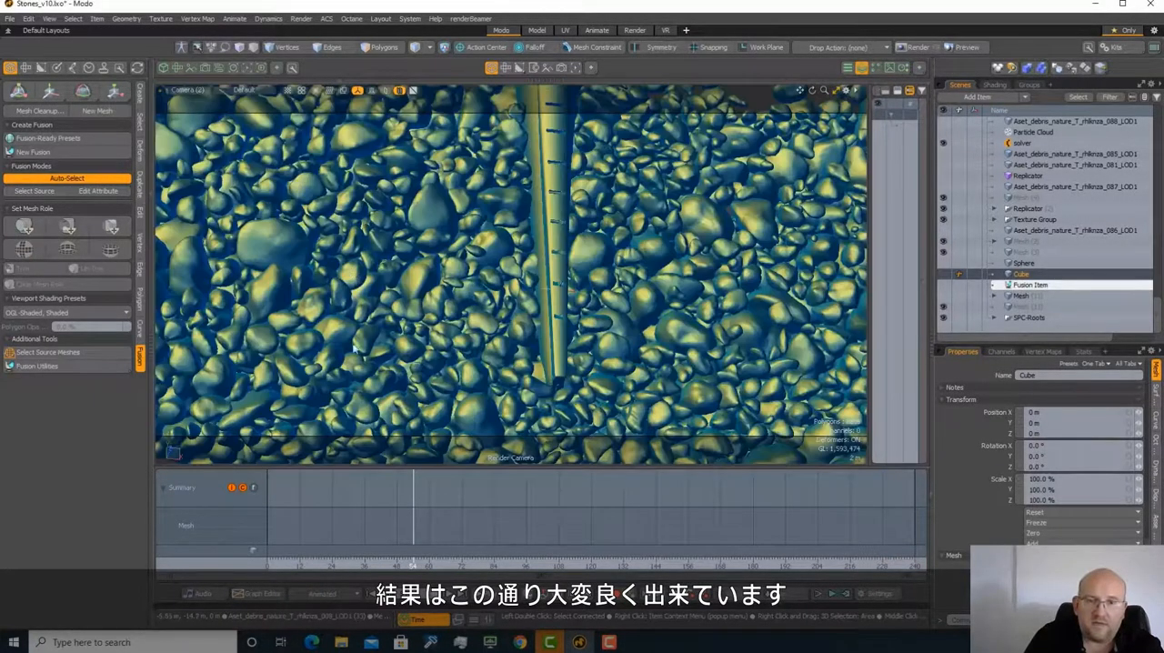
{"action": "mouse_move", "coordinate": [414, 565]}
{"action": "left_mouse_down"}
{"action": "mouse_move", "coordinate": [268, 564]}
{"action": "mouse_move", "coordinate": [423, 565]}
{"action": "mouse_move", "coordinate": [300, 564]}
{"action": "mouse_move", "coordinate": [413, 565]}
{"action": "left_mouse_up"}
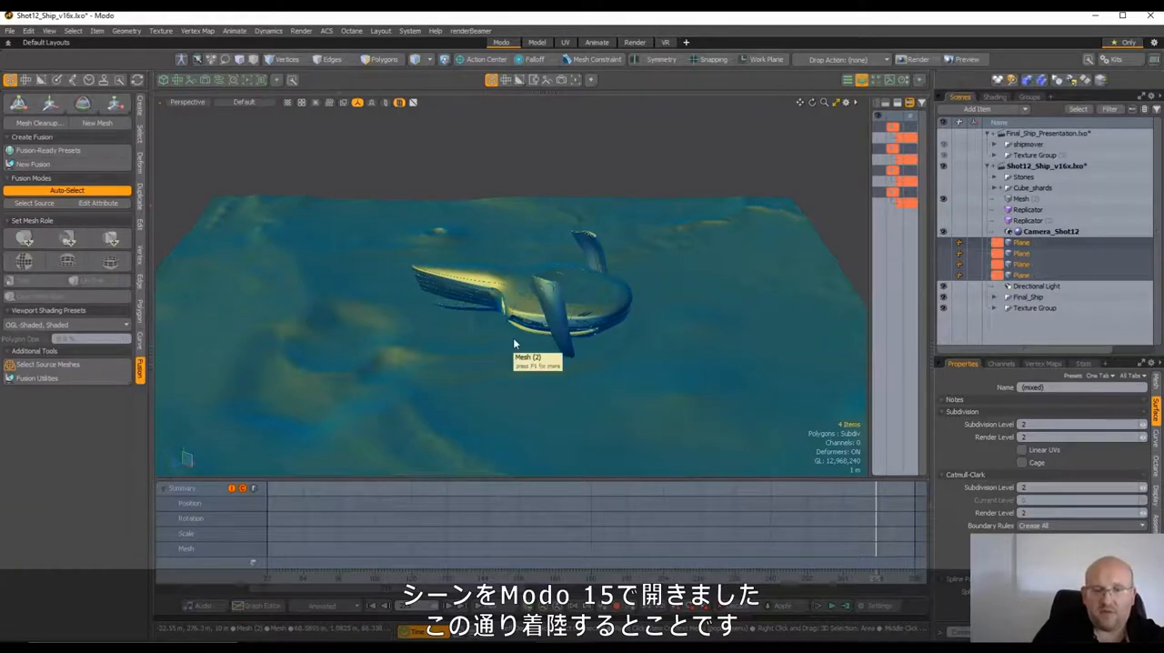
Scrub the Shot12_Ship landing animation to an earlier frame and examine the ship's rotated side panels up close
{"action": "left_click_drag", "start_coordinate": [513, 344], "coordinate": [525, 578], "text": "alt"}
{"action": "left_click_drag", "start_coordinate": [589, 333], "coordinate": [570, 281], "text": "alt"}
{"action": "scroll", "coordinate": [569, 273], "scroll_direction": "up", "scroll_amount": 2}
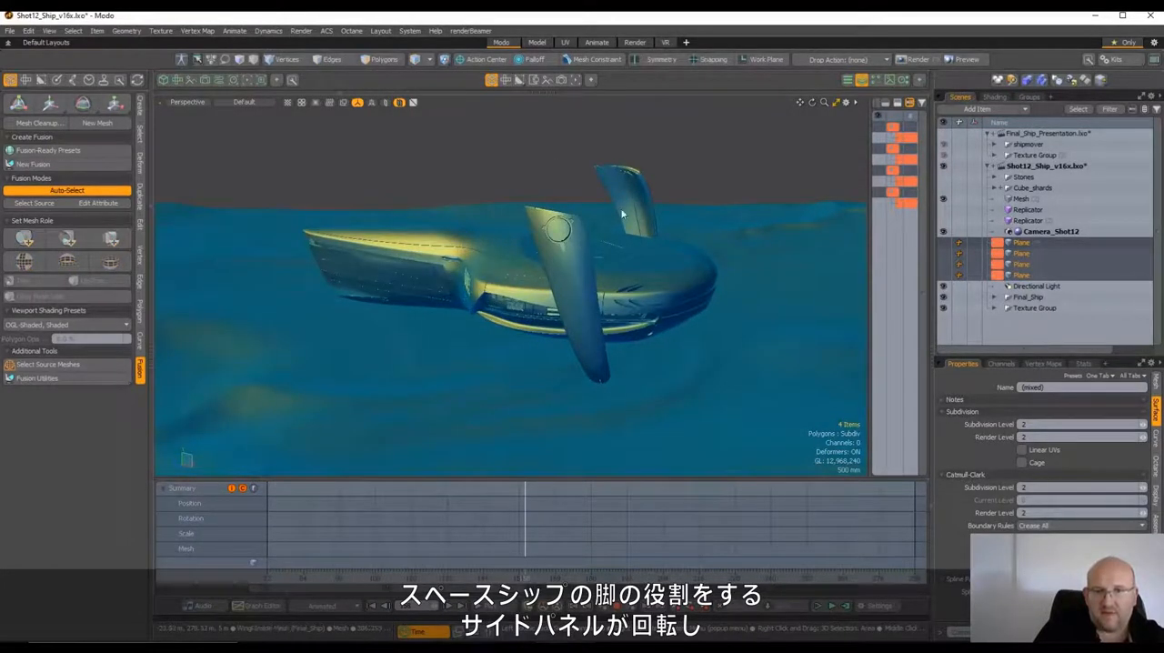
Scrub the Shot12_Ship landing animation back and forth and examine how the side panels rotate into landing legs
{"action": "left_click_drag", "start_coordinate": [622, 214], "coordinate": [589, 246], "text": "alt"}
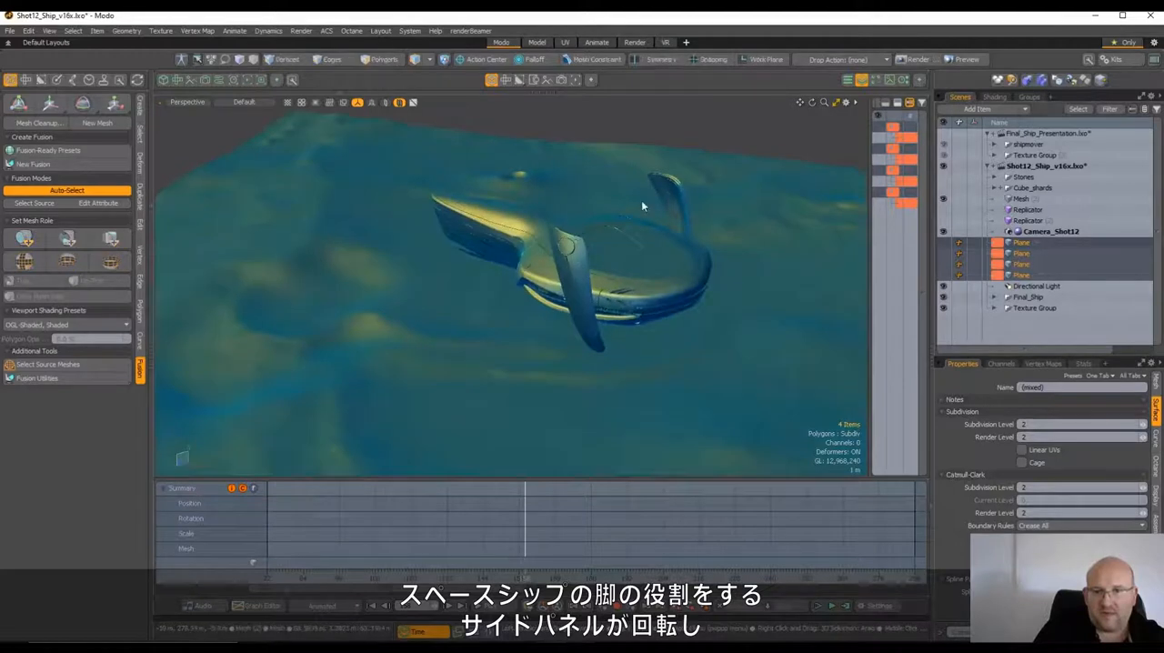
{"action": "left_click_drag", "start_coordinate": [526, 580], "coordinate": [445, 579]}
{"action": "left_click_drag", "start_coordinate": [509, 444], "coordinate": [631, 361], "text": "alt"}
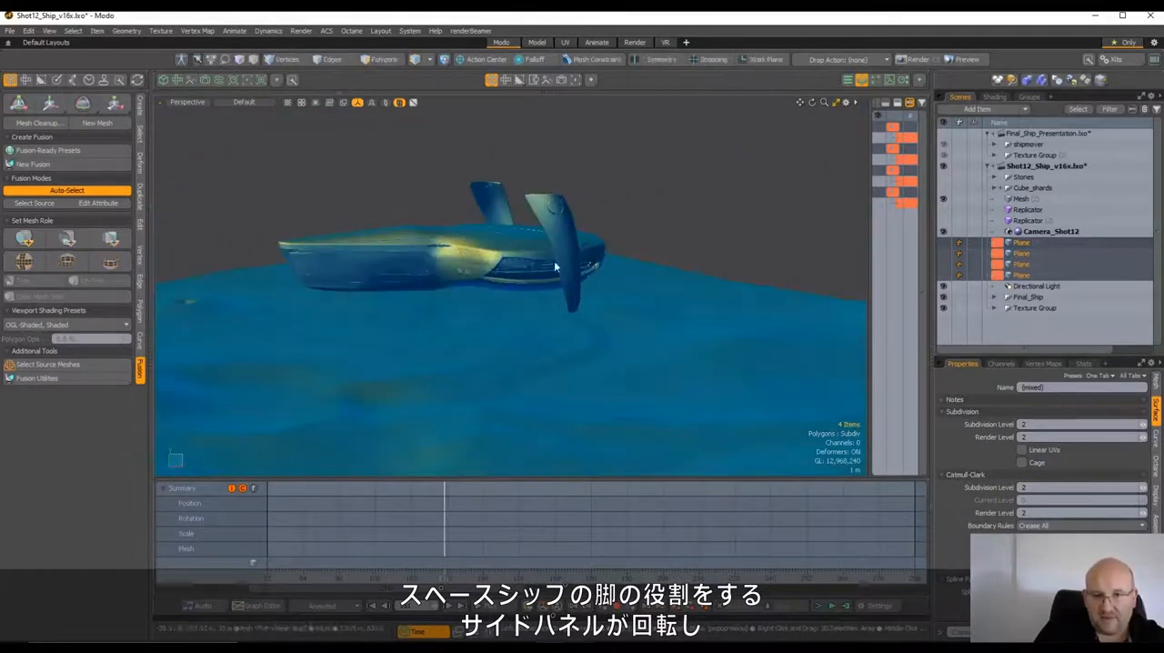
{"action": "left_click_drag", "start_coordinate": [445, 579], "coordinate": [490, 579]}
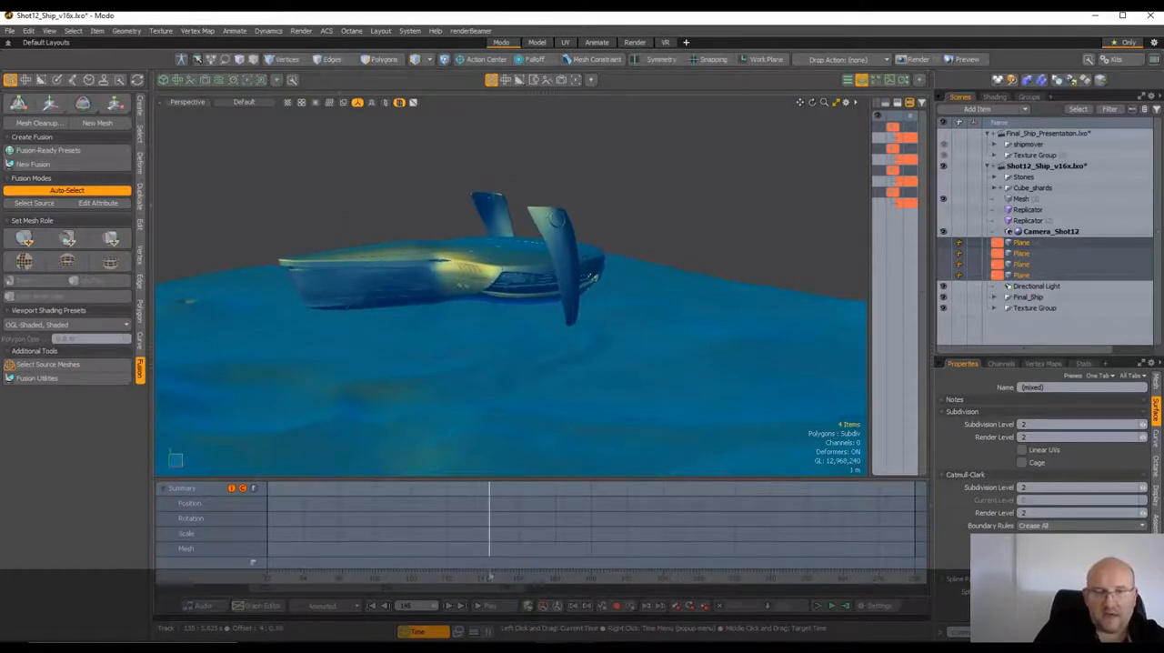
{"action": "scroll", "coordinate": [335, 320], "scroll_direction": "up", "scroll_amount": 3}
{"action": "left_click_drag", "start_coordinate": [335, 320], "coordinate": [403, 318], "text": "alt"}
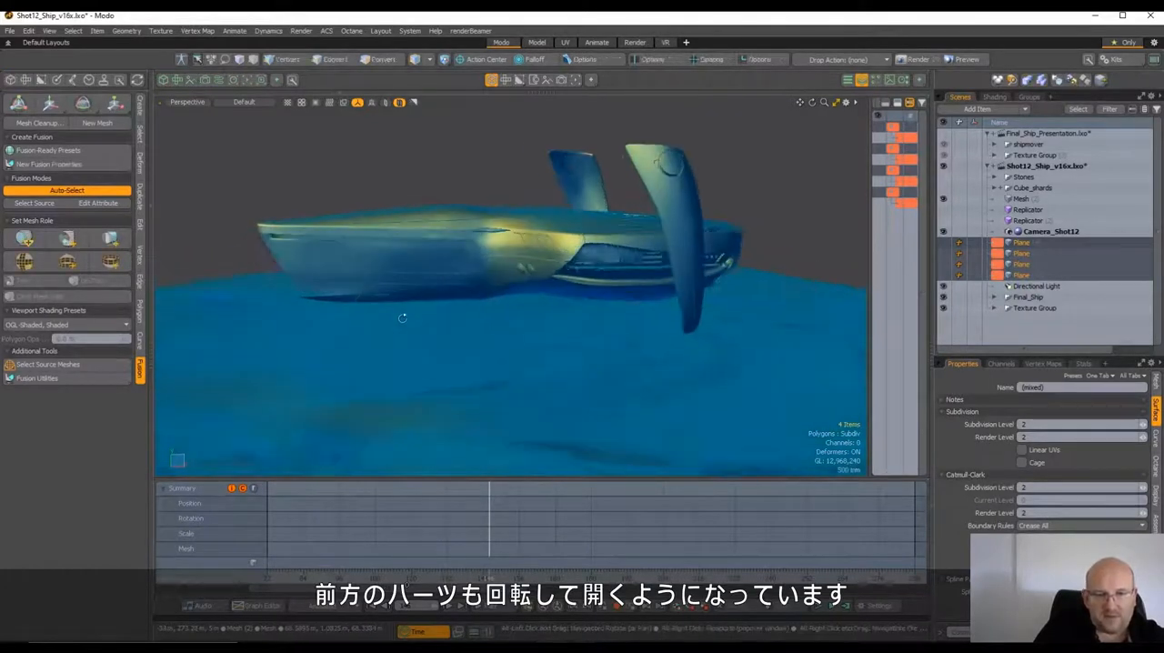
Examine the front part folding out beneath the ship's nose, and advance the animation to frame 282 to inspect the opening side panels
{"action": "scroll", "coordinate": [338, 302], "scroll_direction": "up", "scroll_amount": 3}
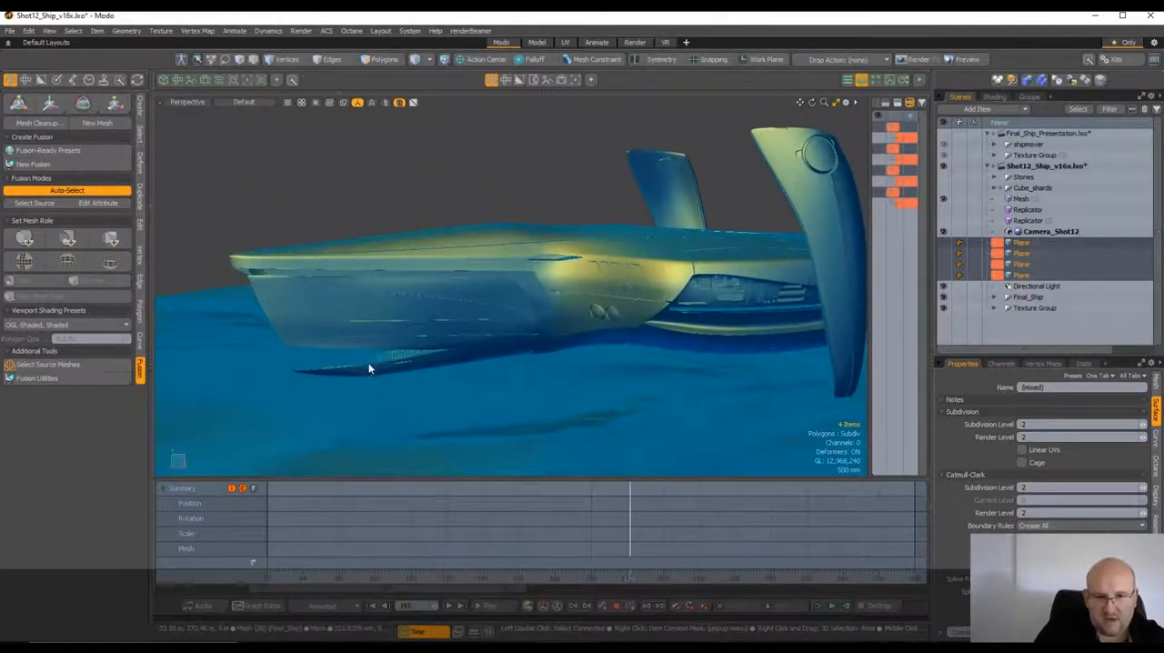
{"action": "scroll", "coordinate": [375, 373], "scroll_direction": "up", "scroll_amount": 3}
{"action": "left_click_drag", "start_coordinate": [403, 360], "coordinate": [333, 372], "text": "alt"}
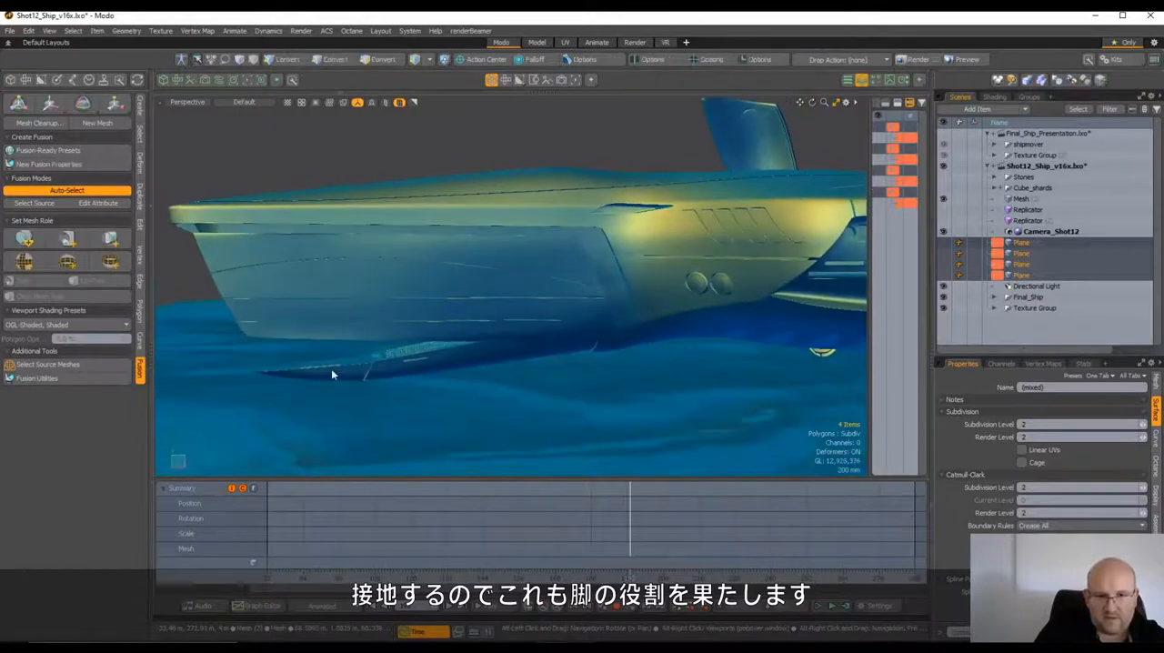
{"action": "left_click_drag", "start_coordinate": [428, 372], "coordinate": [481, 388], "text": "alt"}
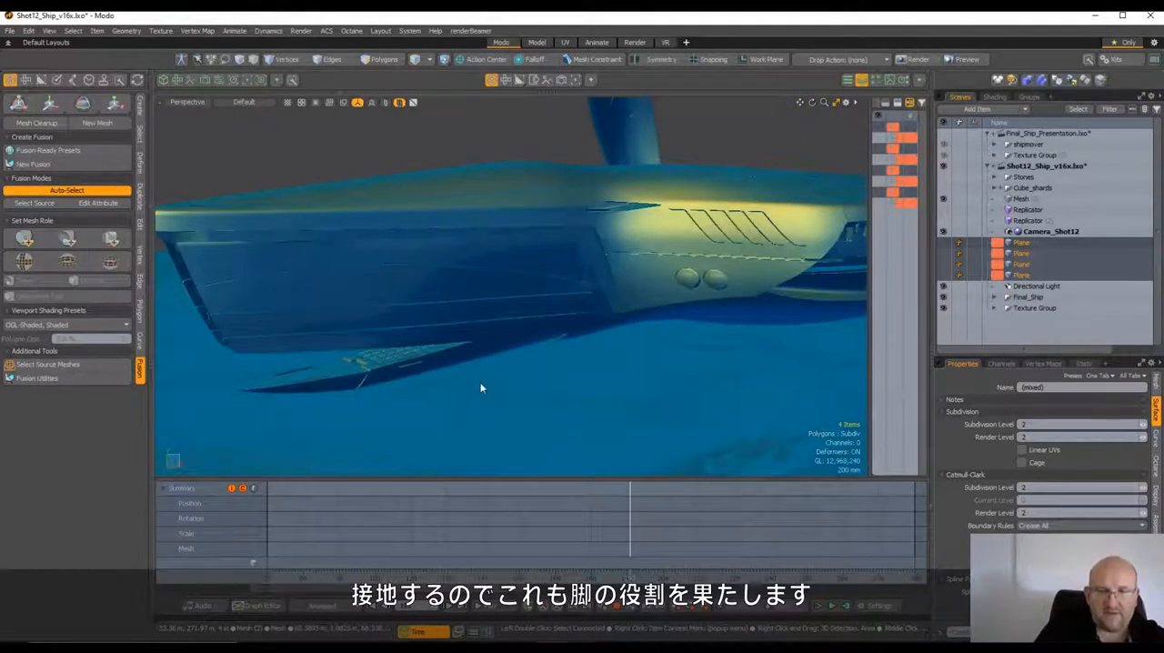
{"action": "scroll", "coordinate": [469, 363], "scroll_direction": "down", "scroll_amount": 3}
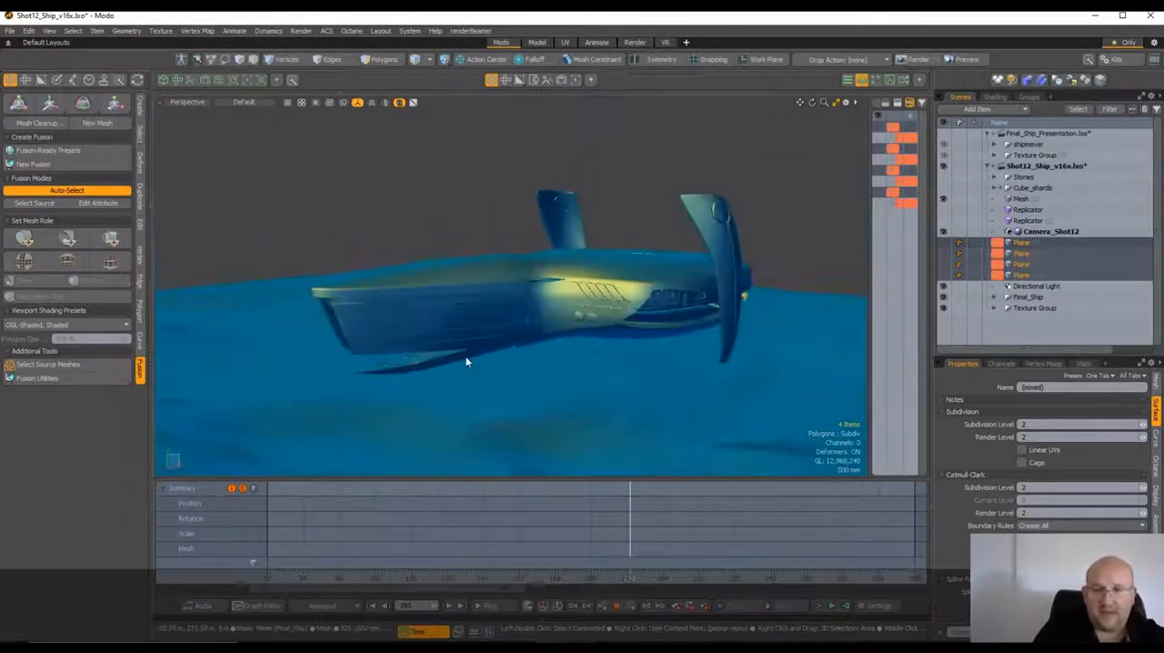
{"action": "left_click_drag", "start_coordinate": [469, 363], "coordinate": [666, 401], "text": "alt"}
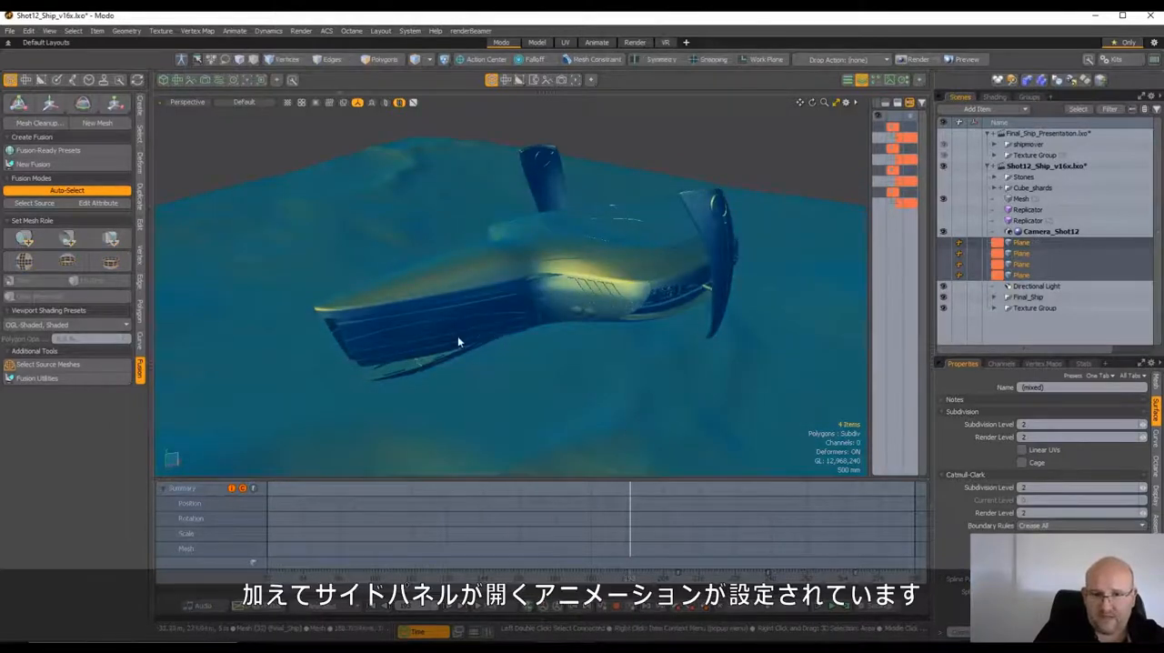
{"action": "left_click_drag", "start_coordinate": [679, 580], "coordinate": [897, 579]}
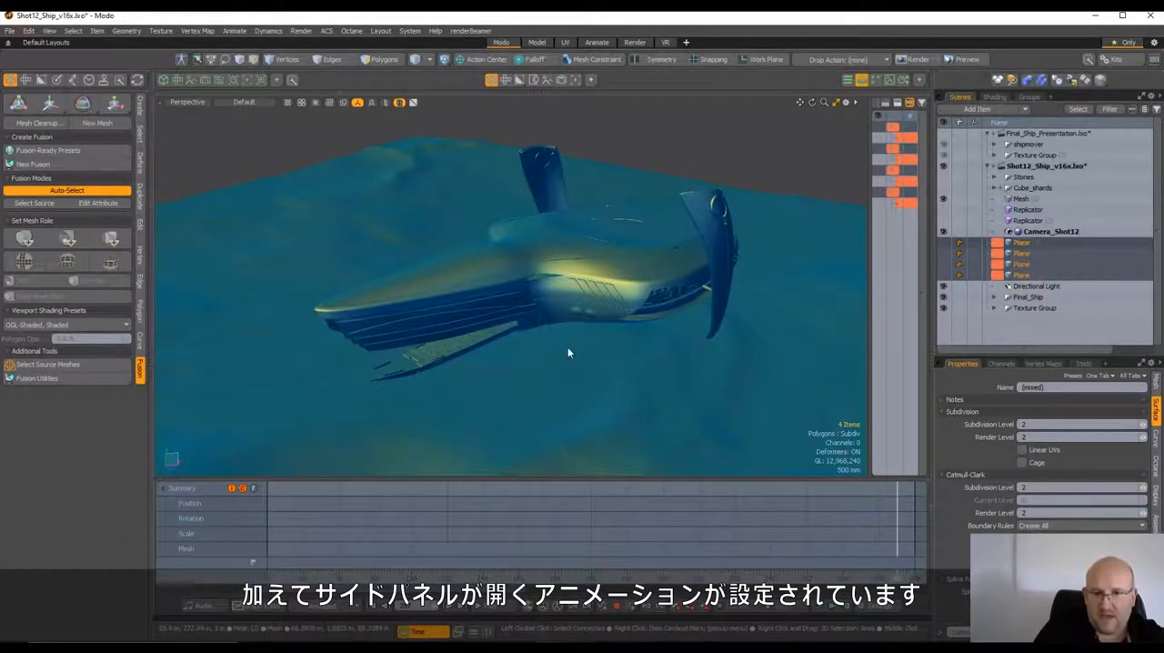
Make the four background Plane items visible and examine how they are arranged around the ship's ground mesh
{"action": "left_click_drag", "start_coordinate": [568, 349], "coordinate": [494, 385], "text": "alt"}
{"action": "scroll", "coordinate": [509, 356], "scroll_direction": "down", "scroll_amount": 2}
{"action": "scroll", "coordinate": [505, 345], "scroll_direction": "down", "scroll_amount": 1}
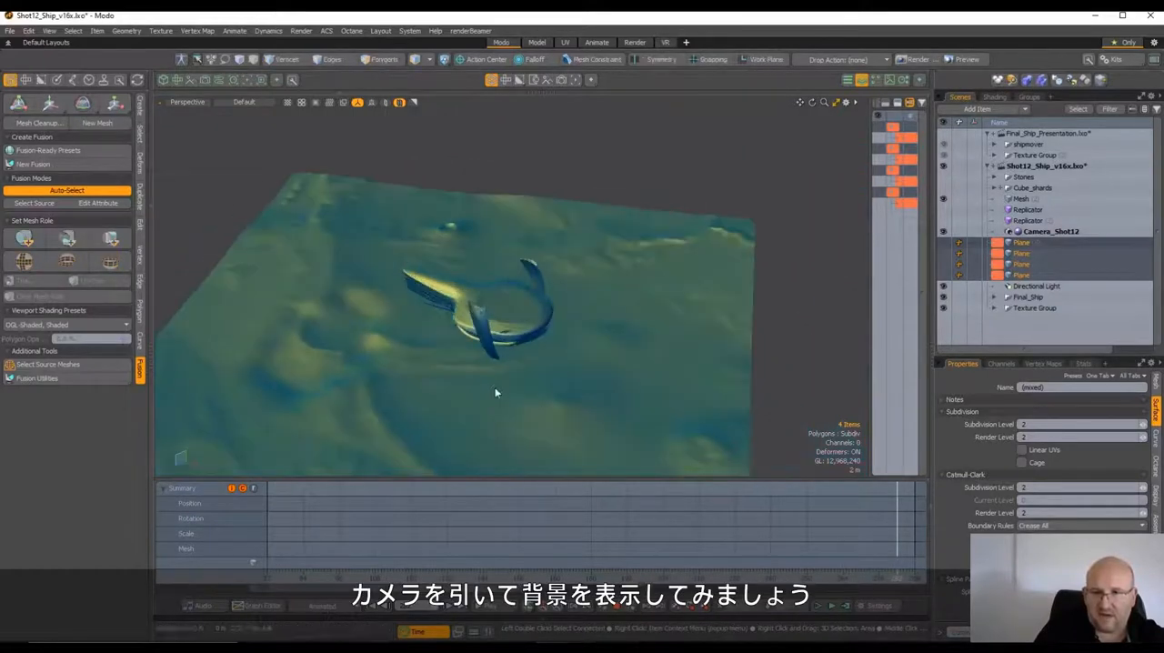
{"action": "scroll", "coordinate": [509, 387], "scroll_direction": "down", "scroll_amount": 2}
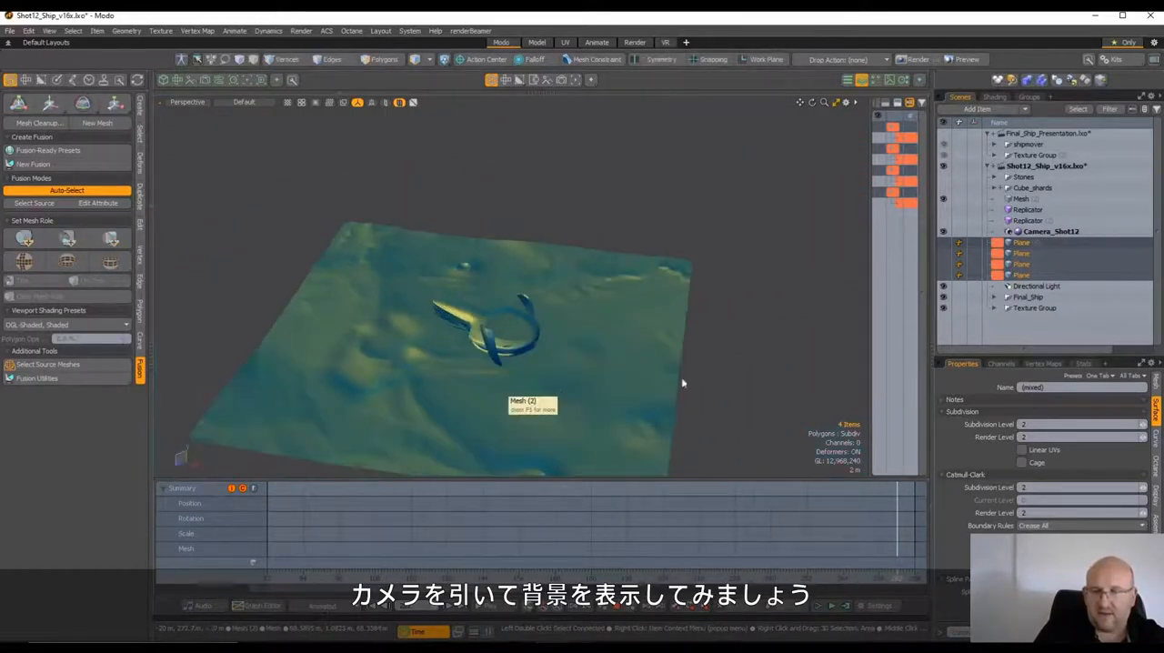
{"action": "left_click", "coordinate": [944, 244]}
{"action": "scroll", "coordinate": [653, 267], "scroll_direction": "down", "scroll_amount": 3}
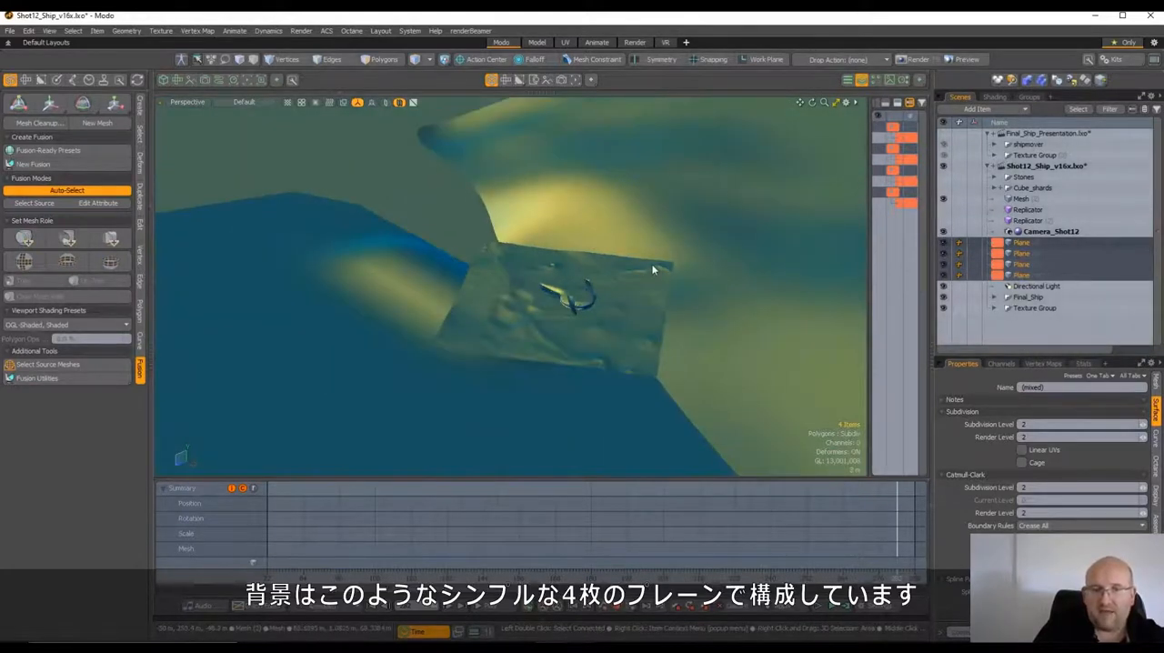
{"action": "scroll", "coordinate": [653, 268], "scroll_direction": "down", "scroll_amount": 2}
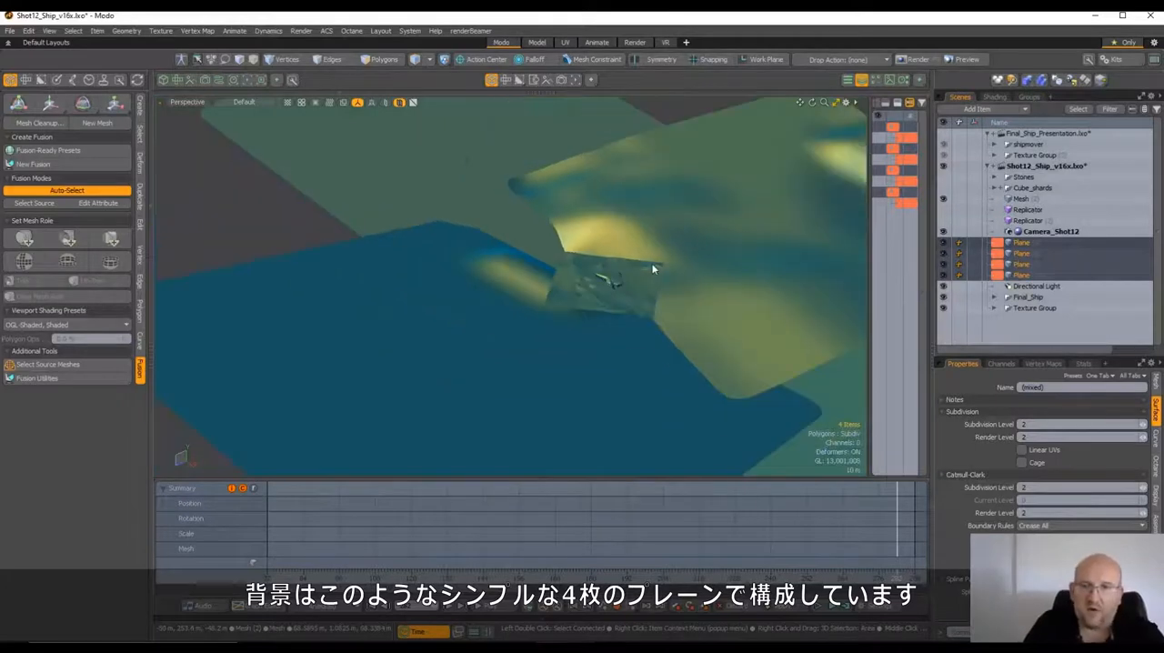
{"action": "left_click_drag", "start_coordinate": [653, 267], "coordinate": [630, 323], "text": "alt"}
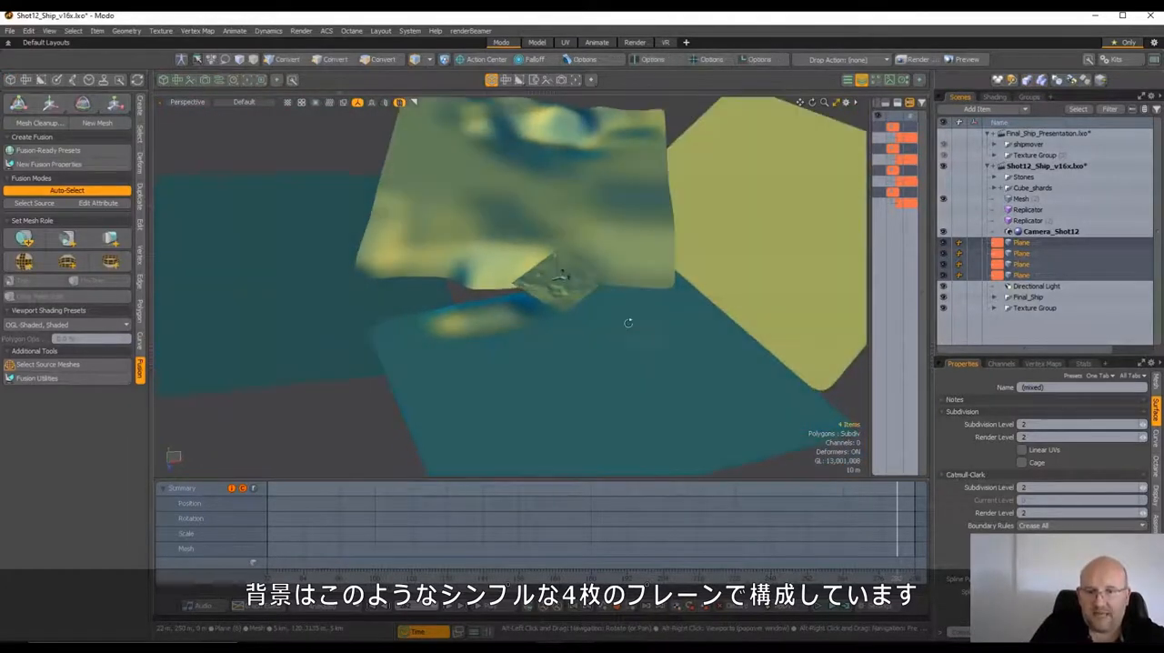
Inspect the background planes' geometry with the wireframe overlay set to Colored, and set the overlay back to None
{"action": "left_click", "coordinate": [847, 103]}
{"action": "left_click", "coordinate": [838, 177]}
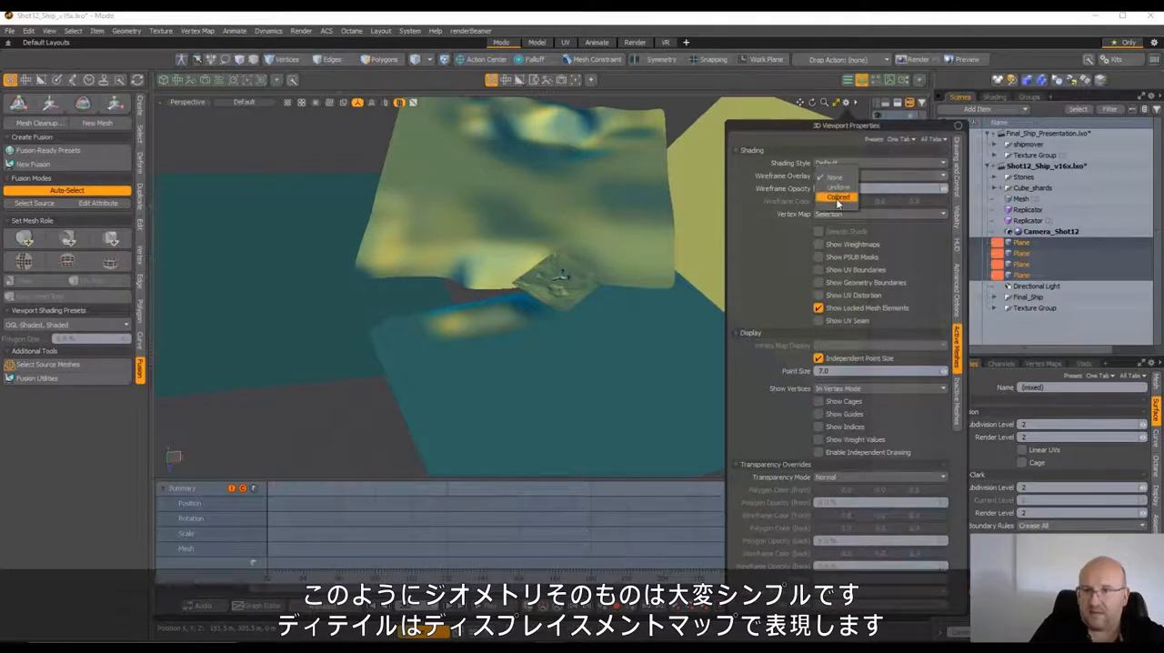
{"action": "left_click", "coordinate": [837, 198]}
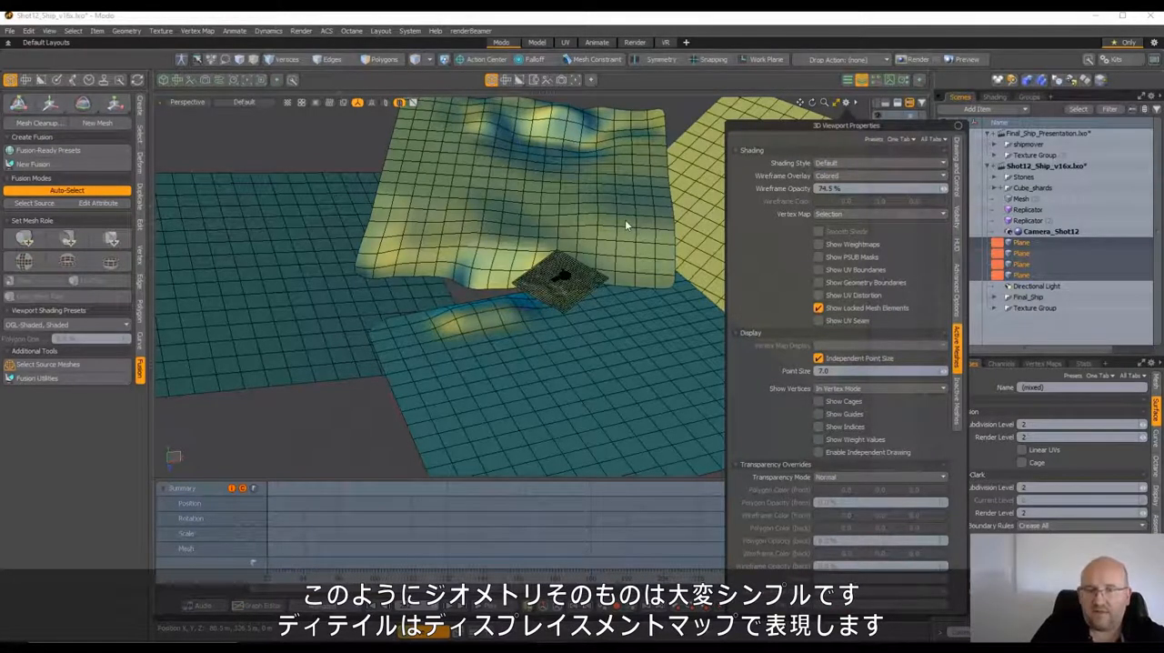
{"action": "left_click_drag", "start_coordinate": [625, 219], "coordinate": [559, 226], "text": "alt"}
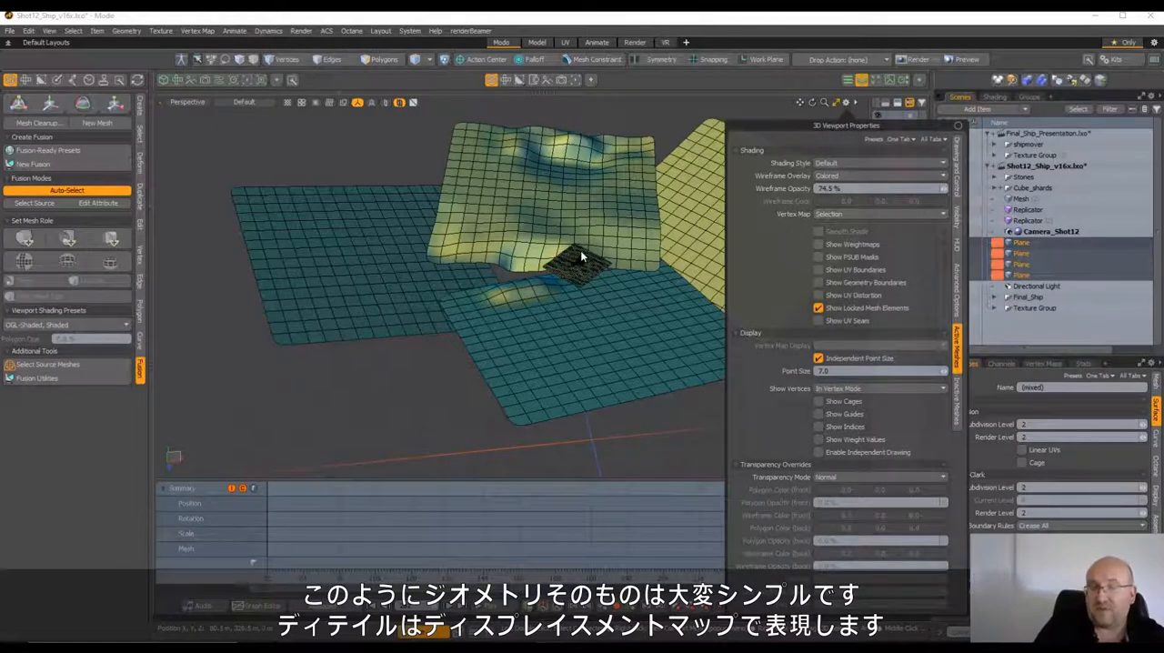
{"action": "left_click", "coordinate": [829, 177]}
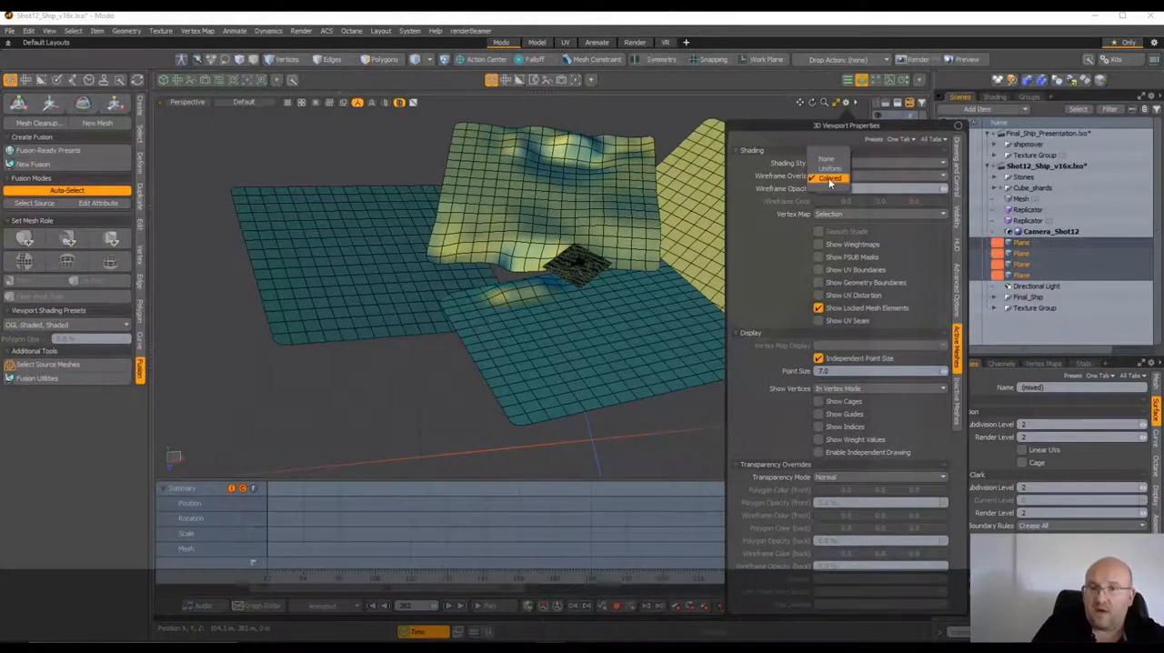
{"action": "left_click", "coordinate": [826, 158]}
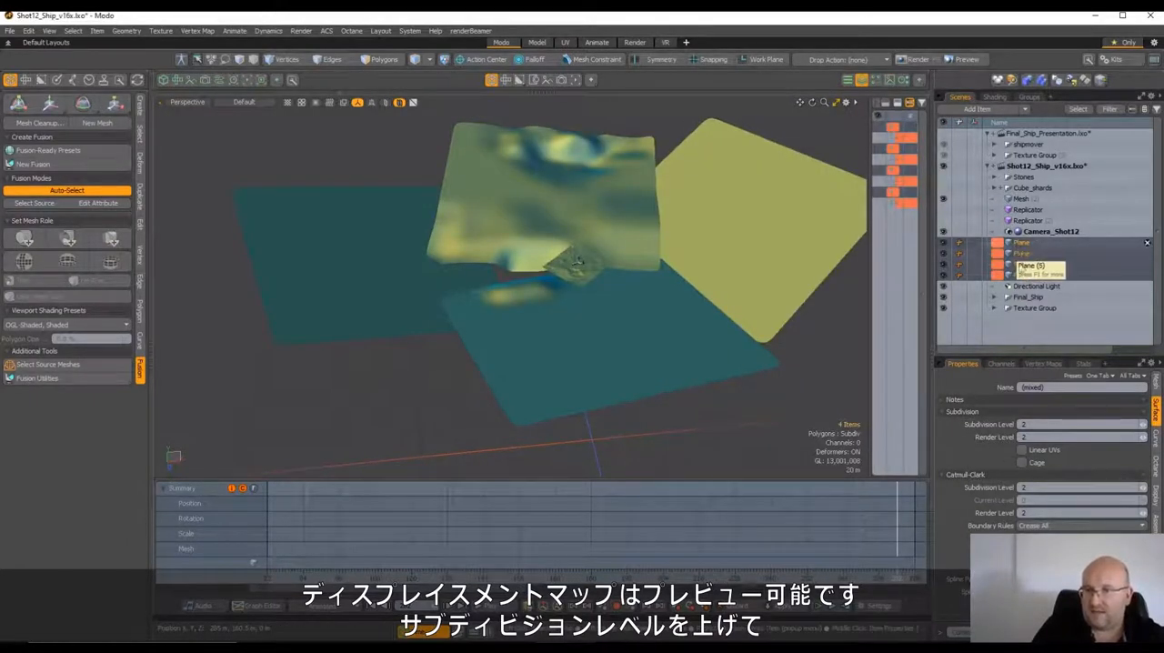
Set the Subdivision Level of the four selected planes to 8 and enable the displacement preview in the viewport
{"action": "left_click", "coordinate": [1029, 424]}
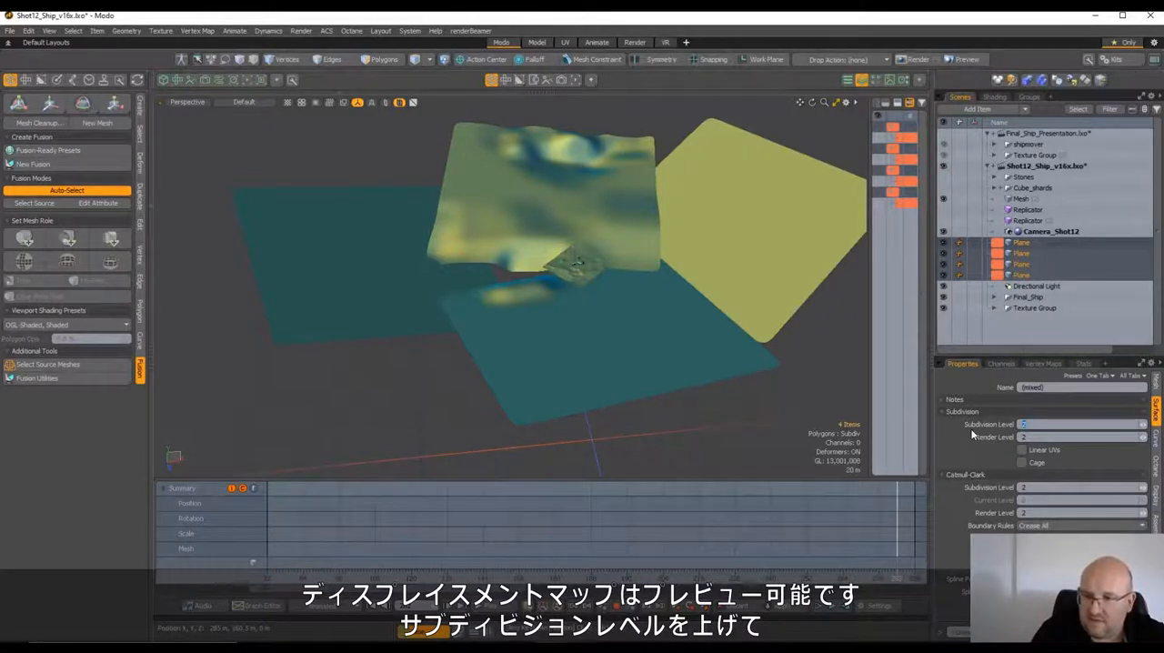
{"action": "type", "text": "8"}
{"action": "key", "text": "Return"}
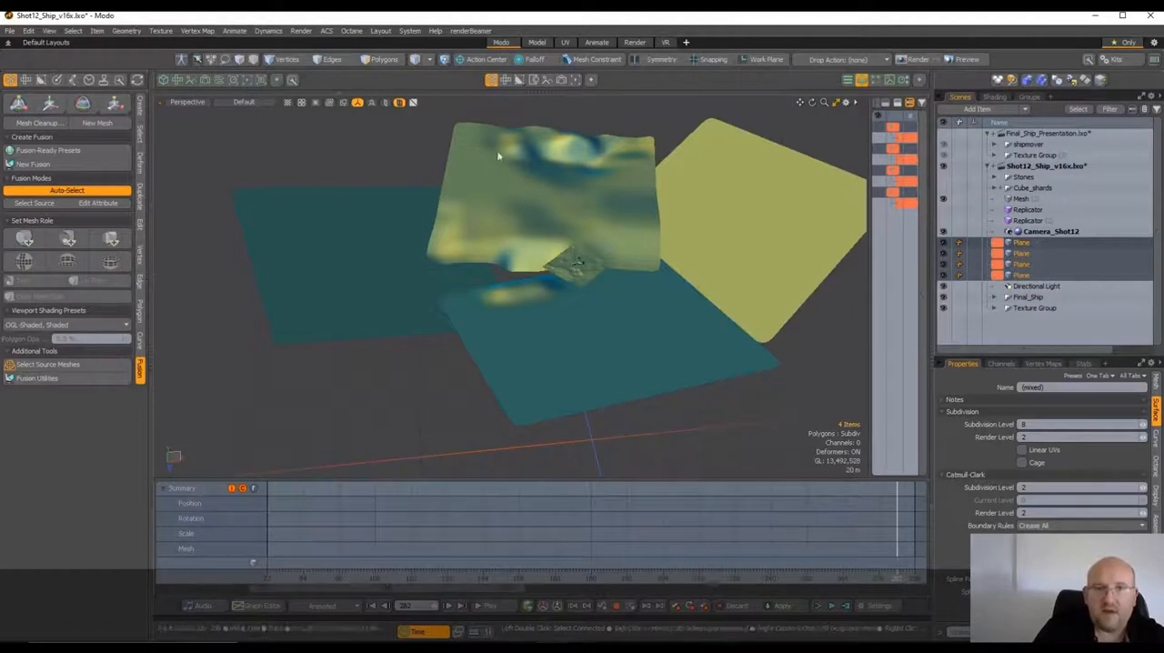
{"action": "left_click", "coordinate": [289, 103]}
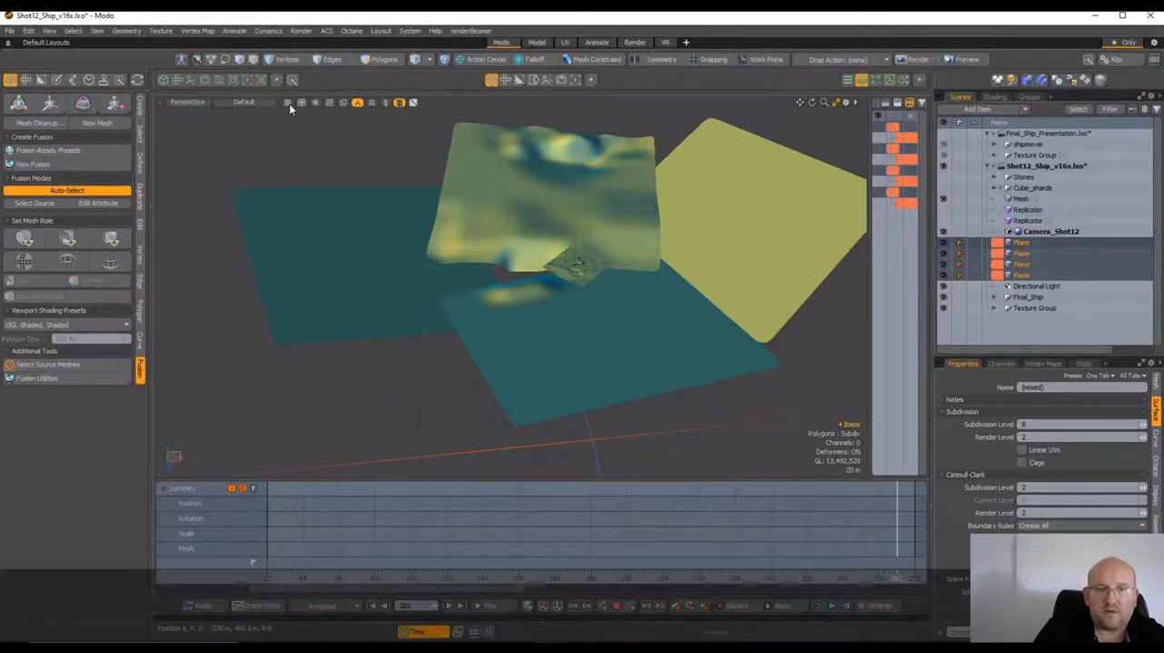
{"action": "left_click", "coordinate": [289, 104]}
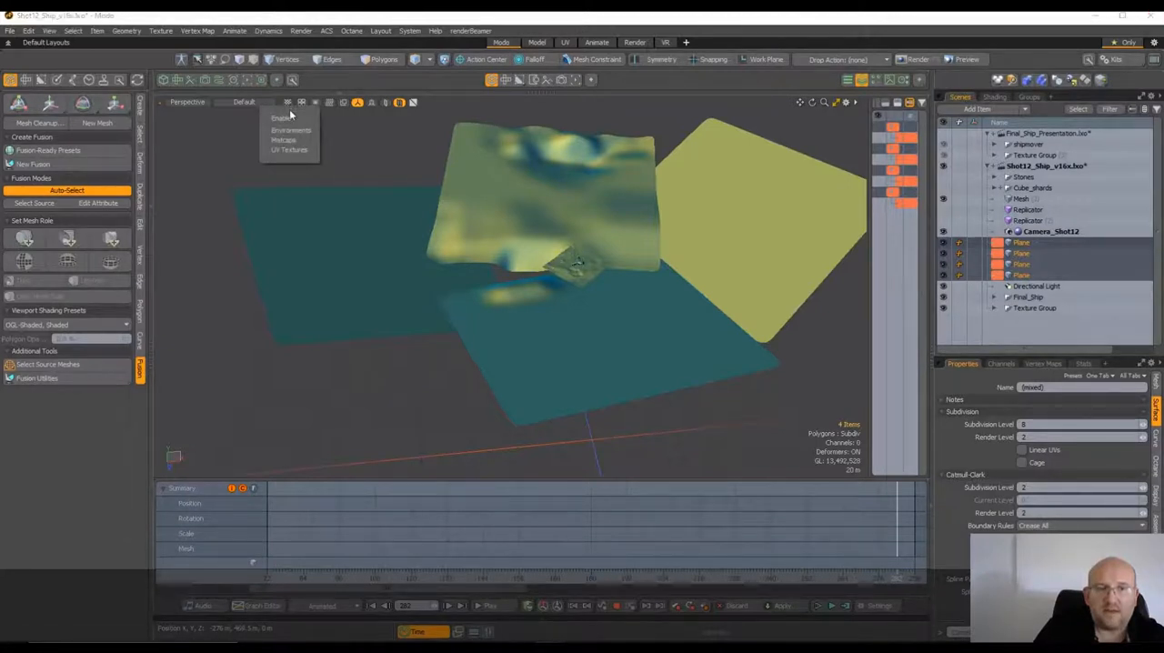
{"action": "left_click", "coordinate": [290, 113]}
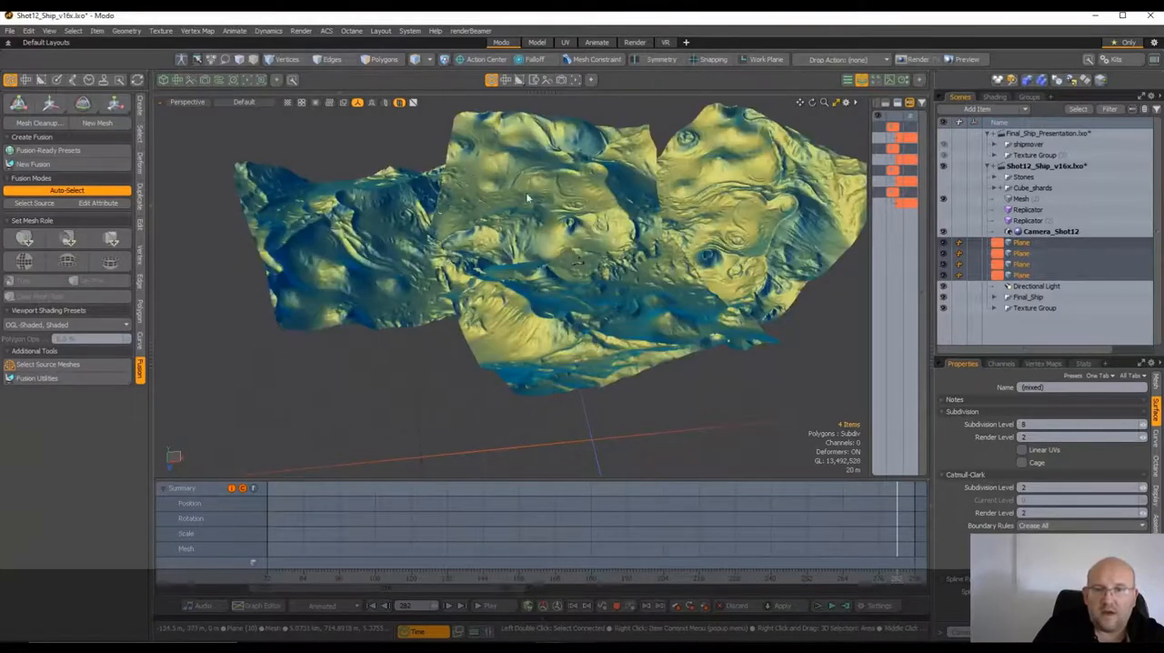
Examine the displaced terrain of the background planes from several angles and how it surrounds the ship
{"action": "scroll", "coordinate": [579, 250], "scroll_direction": "up", "scroll_amount": 5}
{"action": "left_click_drag", "start_coordinate": [579, 250], "coordinate": [568, 286], "text": "alt"}
{"action": "scroll", "coordinate": [567, 286], "scroll_direction": "down", "scroll_amount": 4}
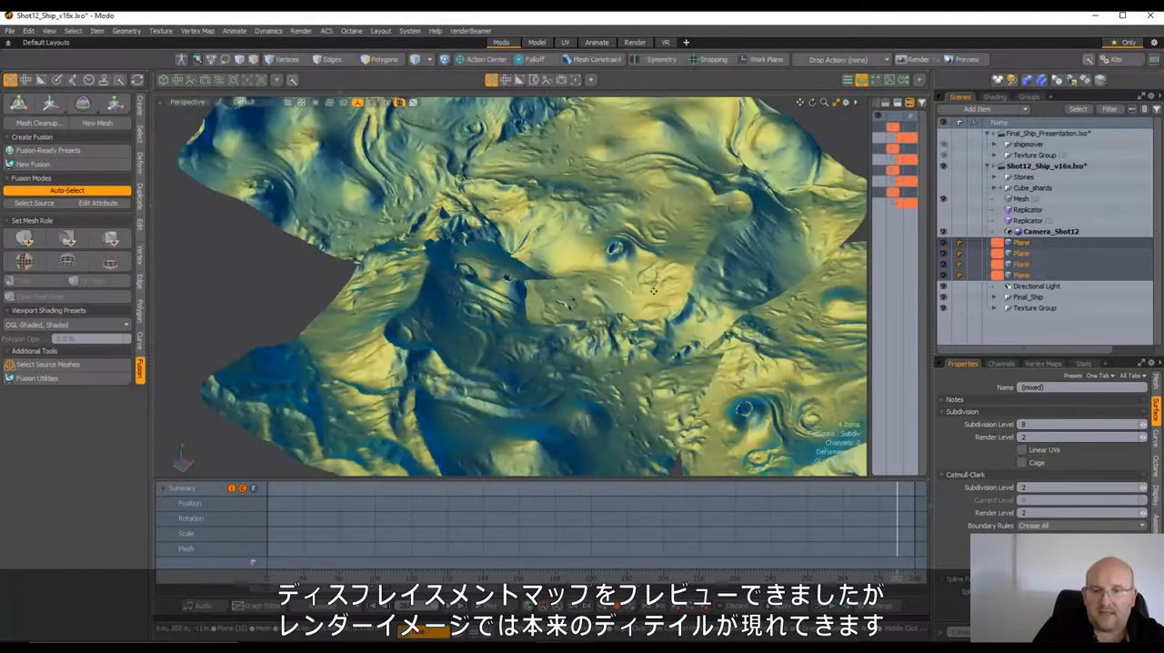
{"action": "left_click_drag", "start_coordinate": [653, 290], "coordinate": [562, 302], "text": "alt"}
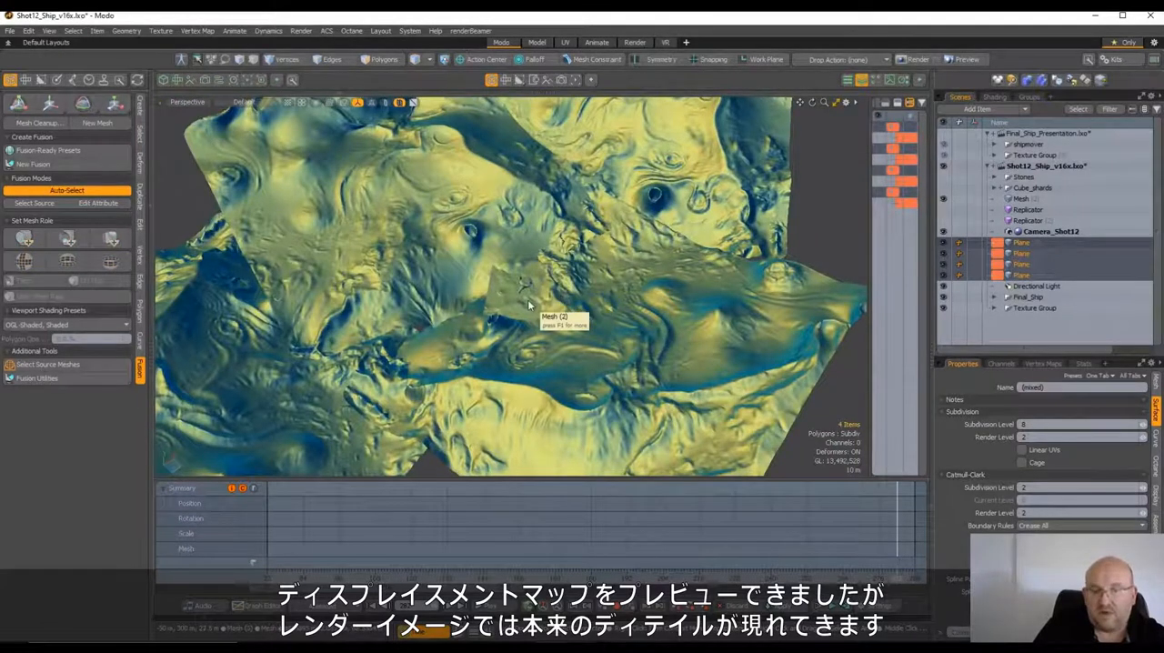
{"action": "scroll", "coordinate": [527, 305], "scroll_direction": "up", "scroll_amount": 2}
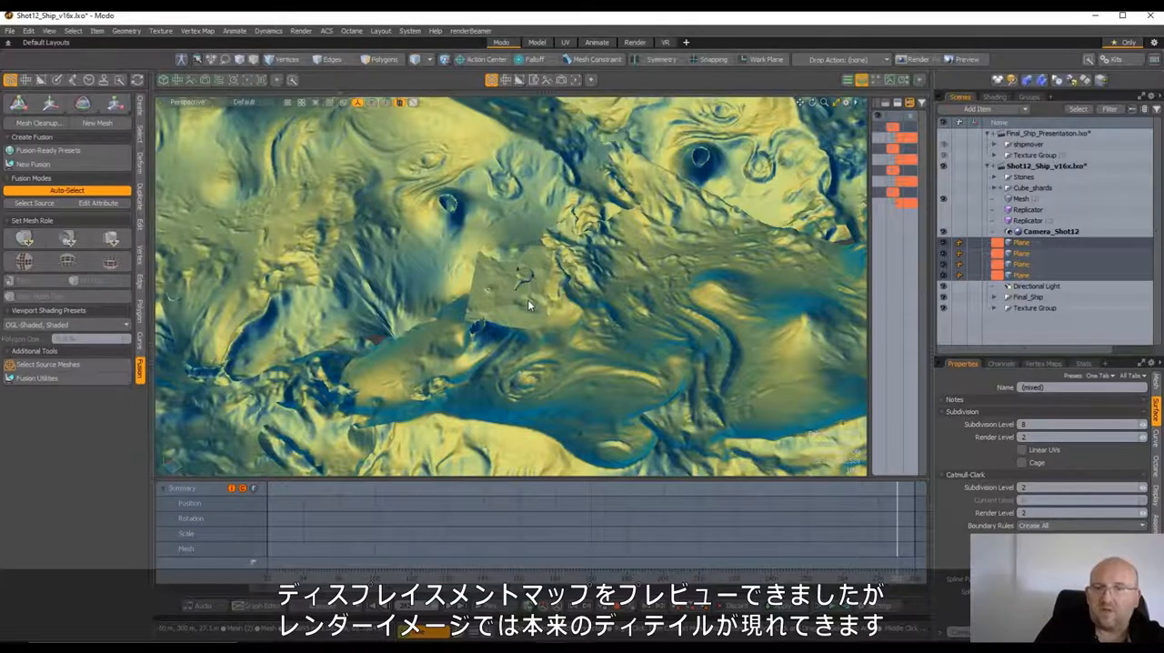
{"action": "scroll", "coordinate": [545, 310], "scroll_direction": "down", "scroll_amount": 2}
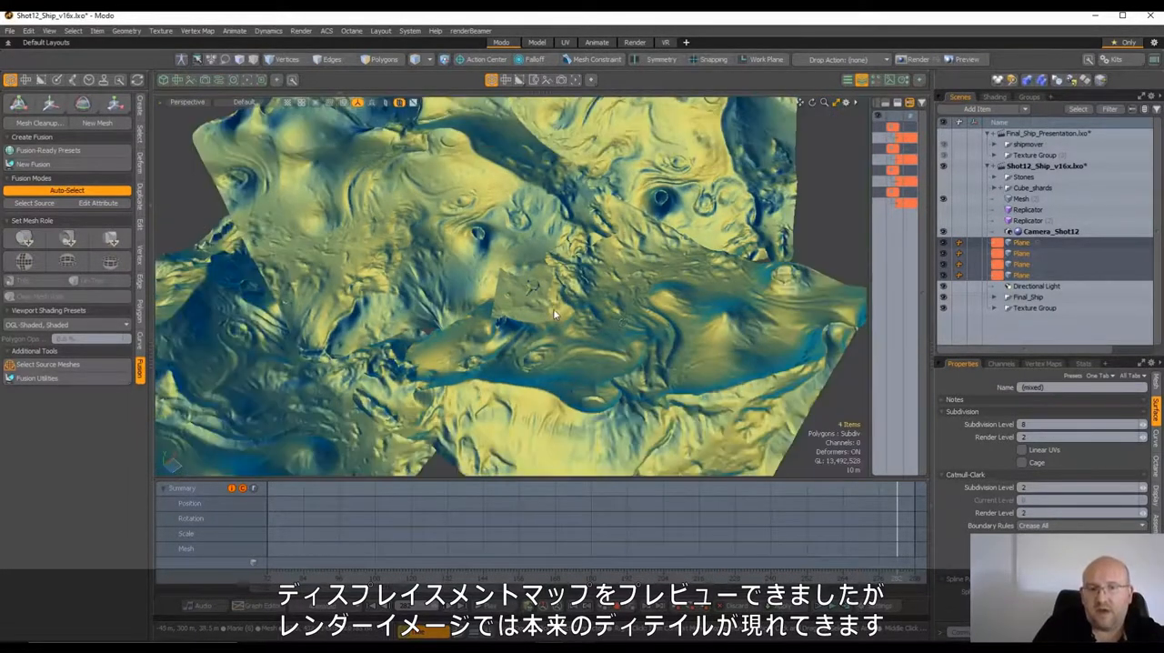
{"action": "left_click_drag", "start_coordinate": [555, 314], "coordinate": [517, 361], "text": "alt"}
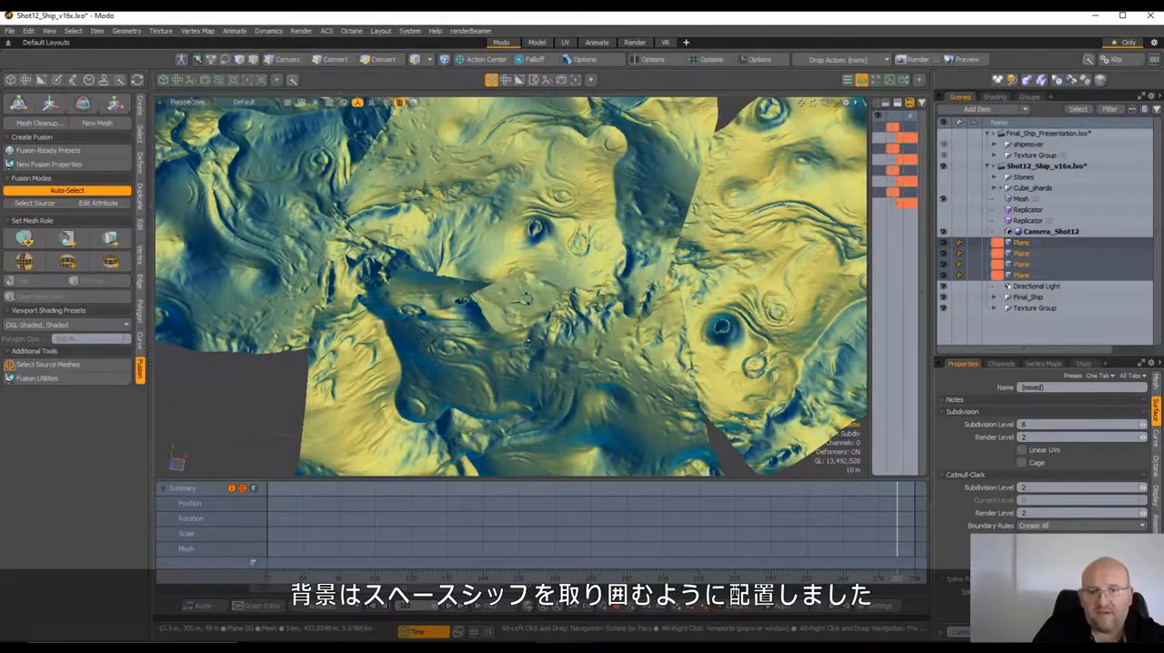
{"action": "left_click_drag", "start_coordinate": [698, 342], "coordinate": [536, 304], "text": "alt"}
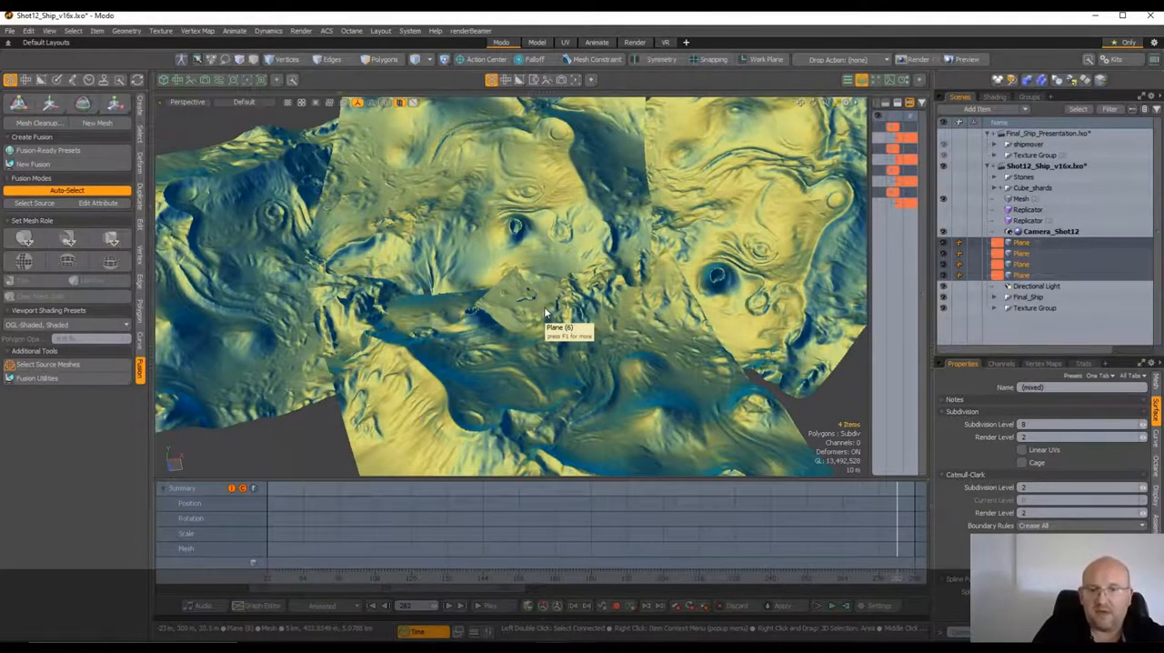
Make both Replicator items visible to show the gravel scattered on the ground around the ship
{"action": "scroll", "coordinate": [546, 314], "scroll_direction": "up", "scroll_amount": 5}
{"action": "left_click_drag", "start_coordinate": [544, 310], "coordinate": [515, 289], "text": "alt"}
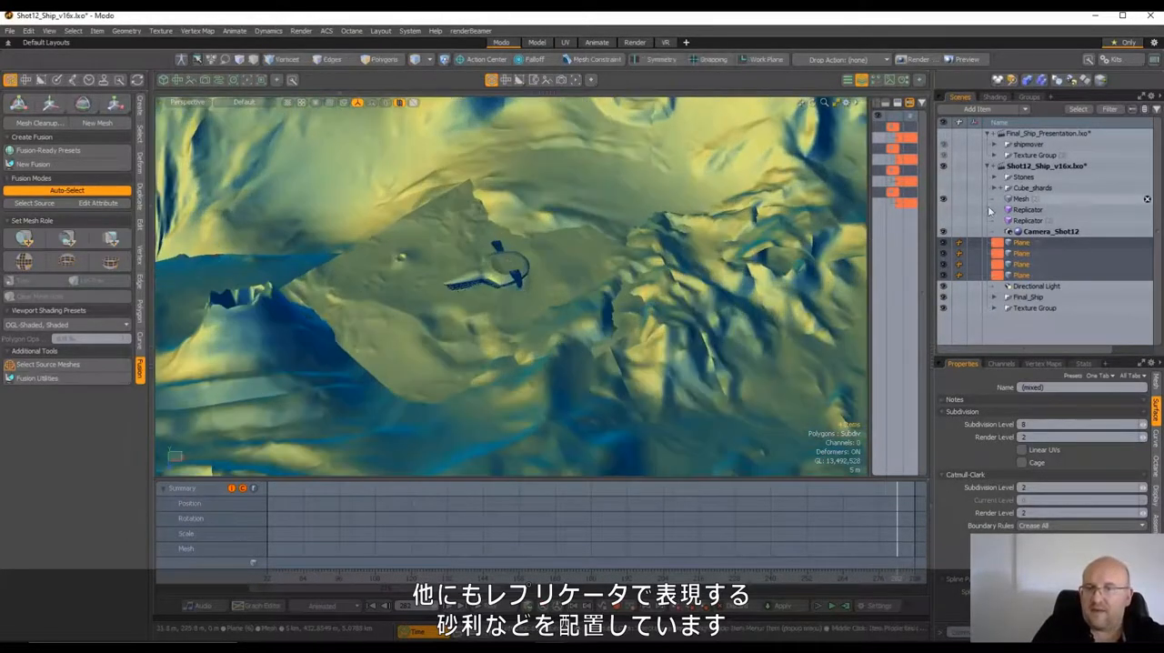
{"action": "left_click", "coordinate": [944, 211]}
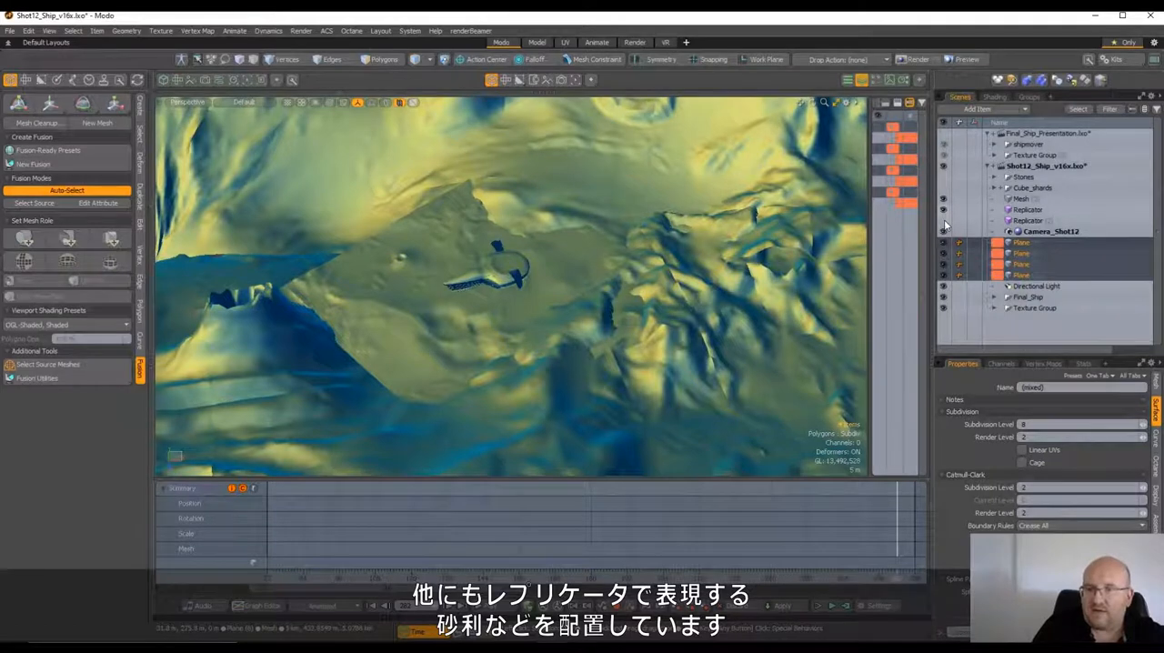
{"action": "left_click", "coordinate": [944, 222]}
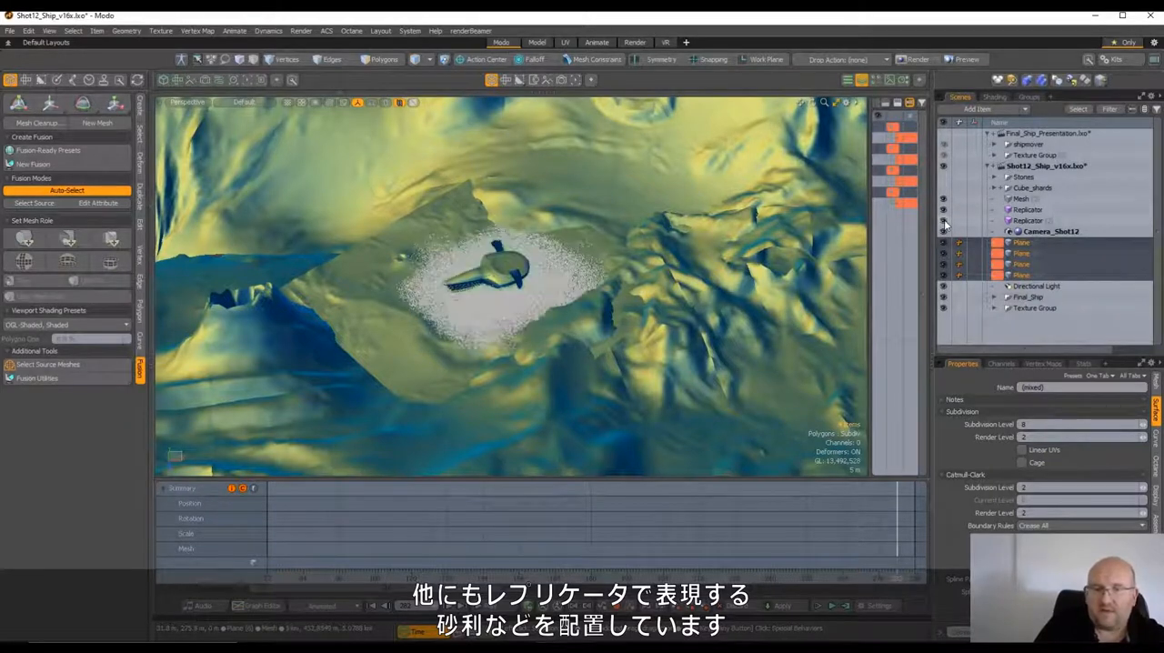
{"action": "scroll", "coordinate": [526, 282], "scroll_direction": "up", "scroll_amount": 3}
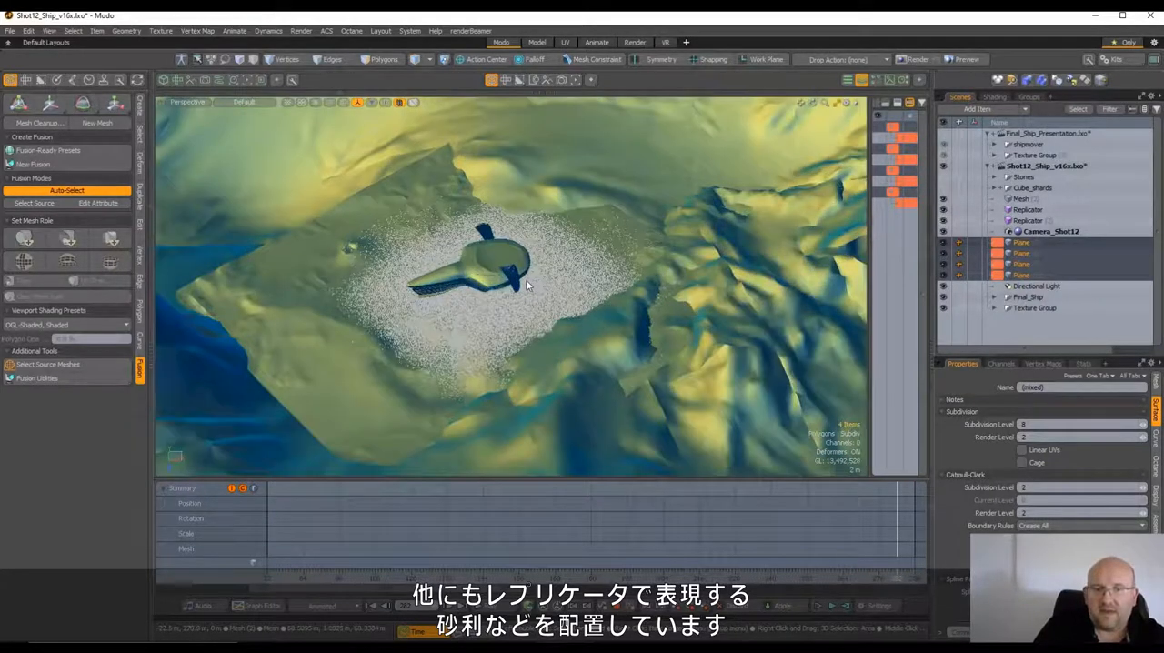
View the replicated gravel around the ship through the Camera_Shot12 camera
{"action": "scroll", "coordinate": [526, 280], "scroll_direction": "up", "scroll_amount": 2}
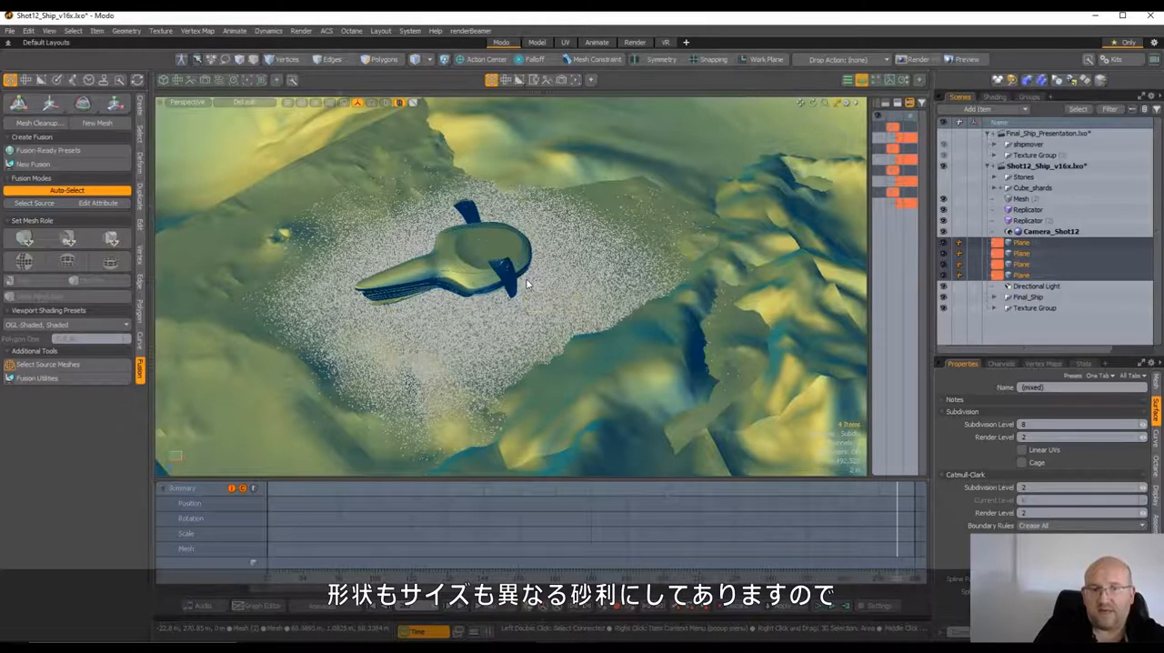
{"action": "left_click", "coordinate": [188, 102]}
{"action": "mouse_move", "coordinate": [200, 110]}
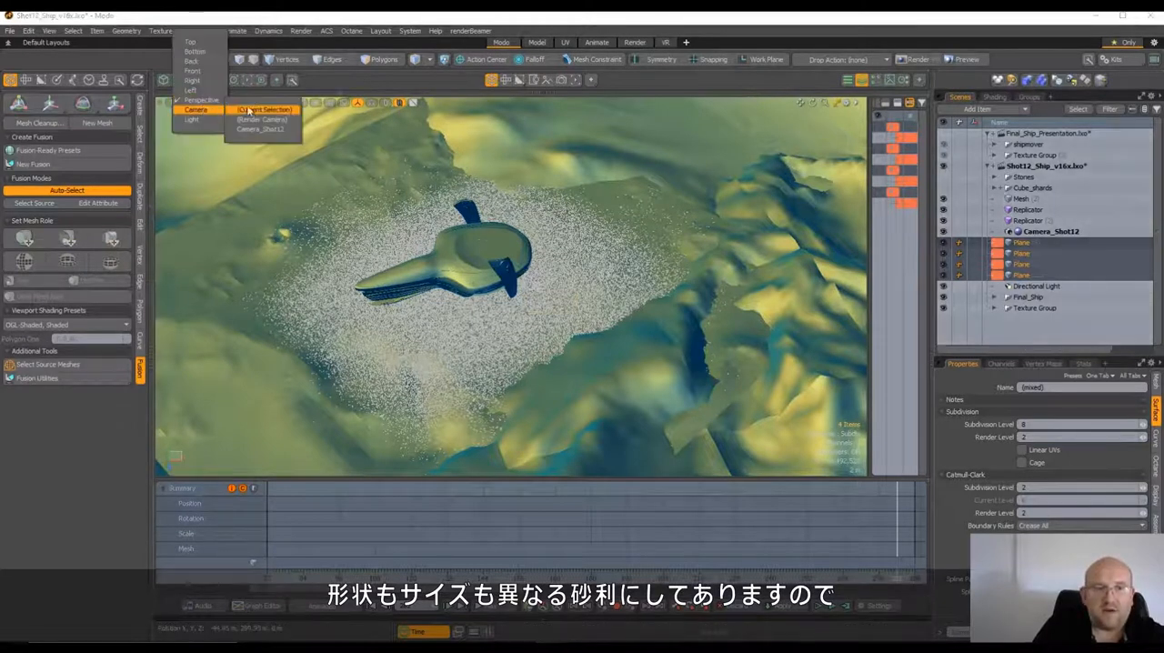
{"action": "left_click", "coordinate": [260, 129]}
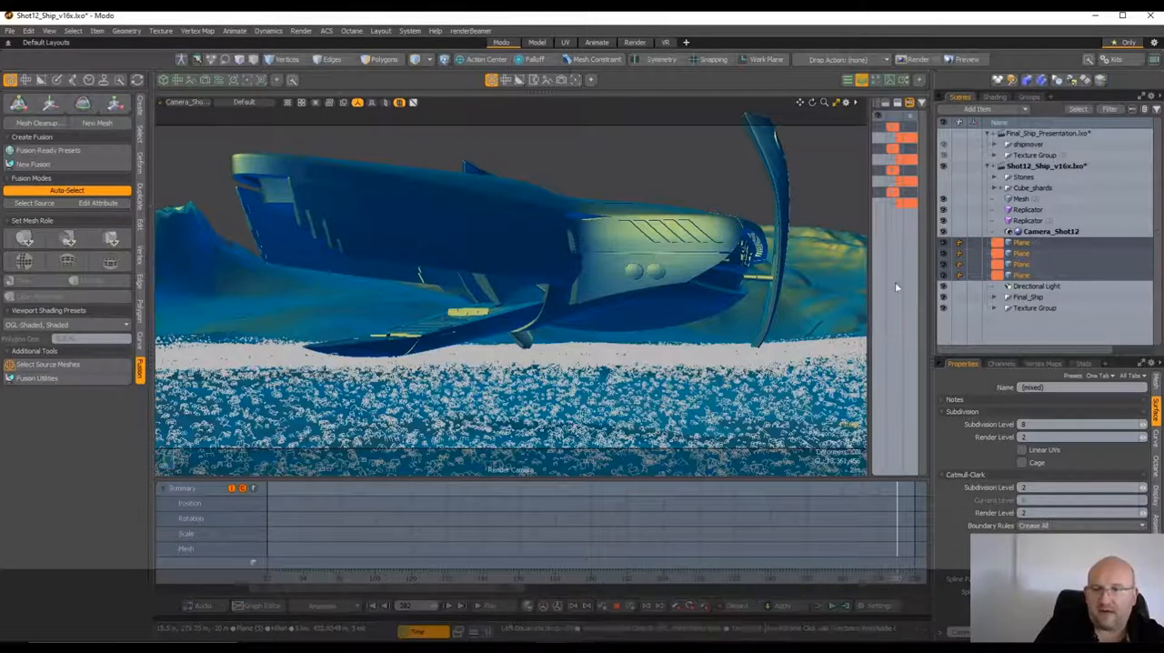
Hide both Replicator items and make the Stones group around the ship visible, inspecting it in the Perspective view
{"action": "left_click", "coordinate": [942, 221]}
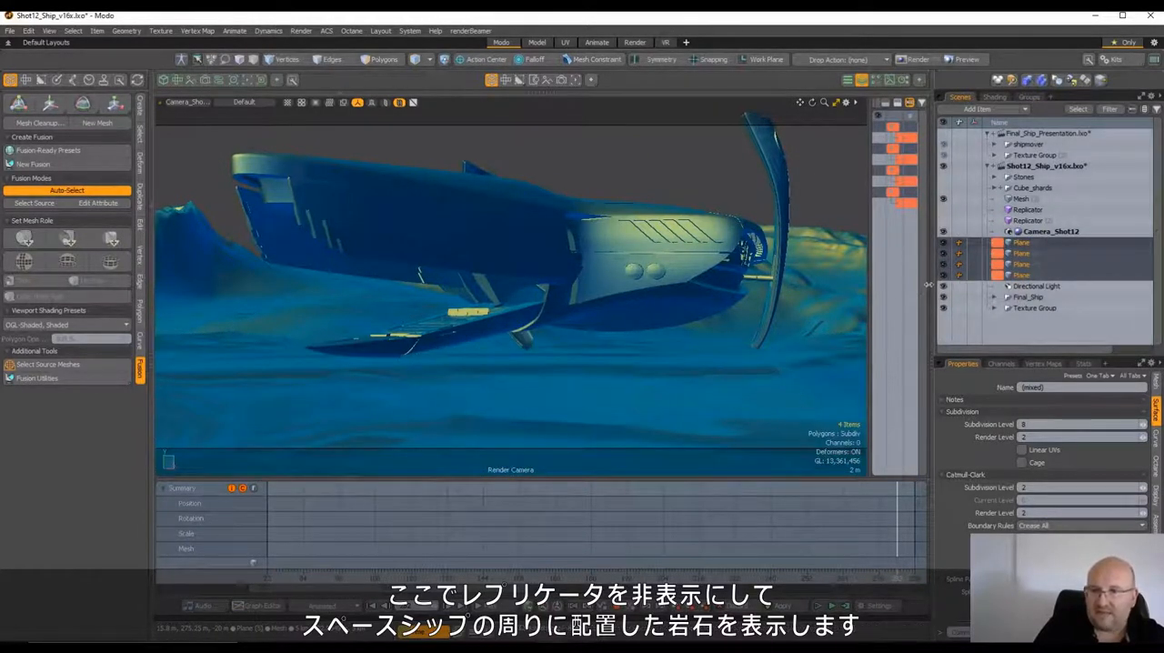
{"action": "left_click", "coordinate": [186, 102]}
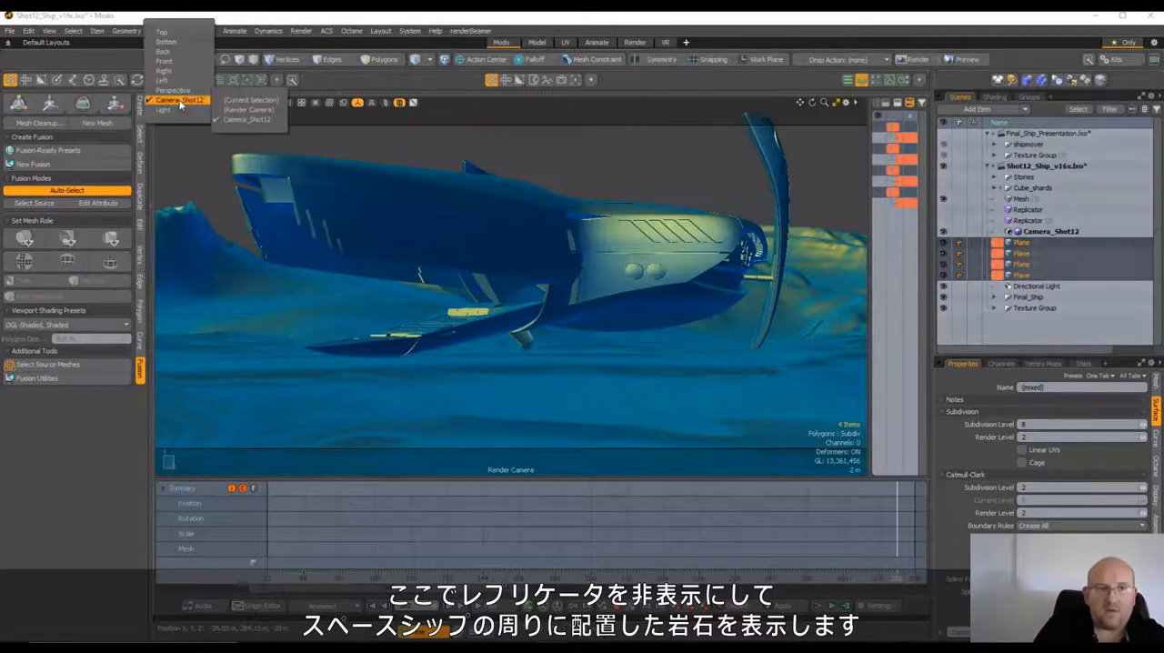
{"action": "left_click", "coordinate": [182, 91]}
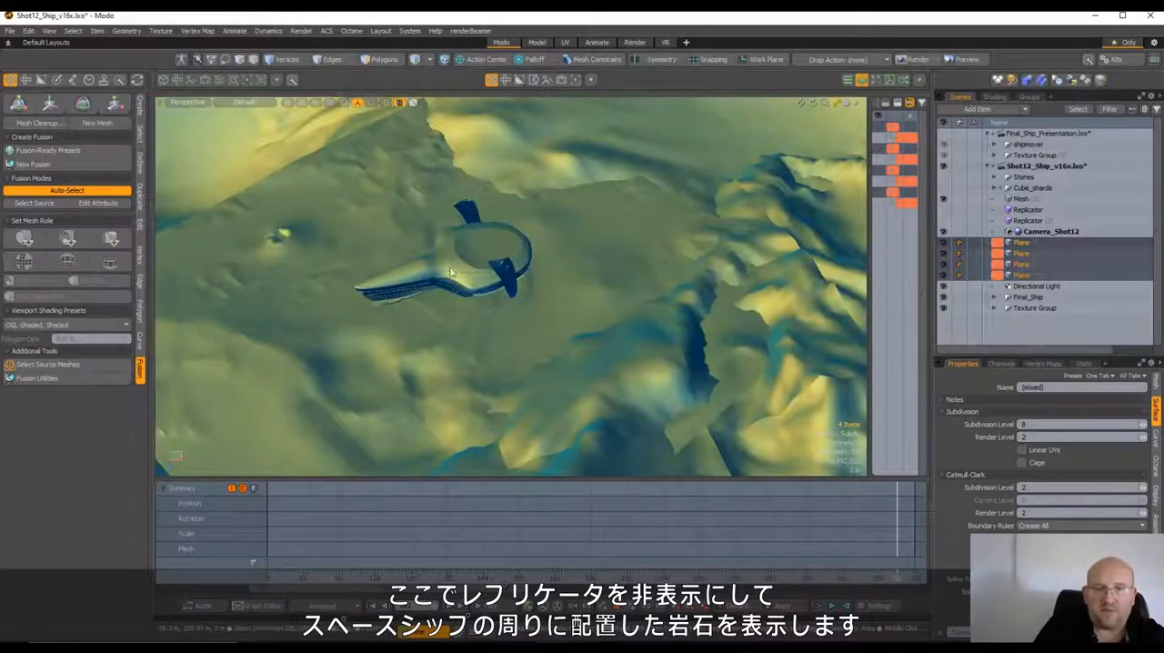
{"action": "left_click", "coordinate": [944, 176]}
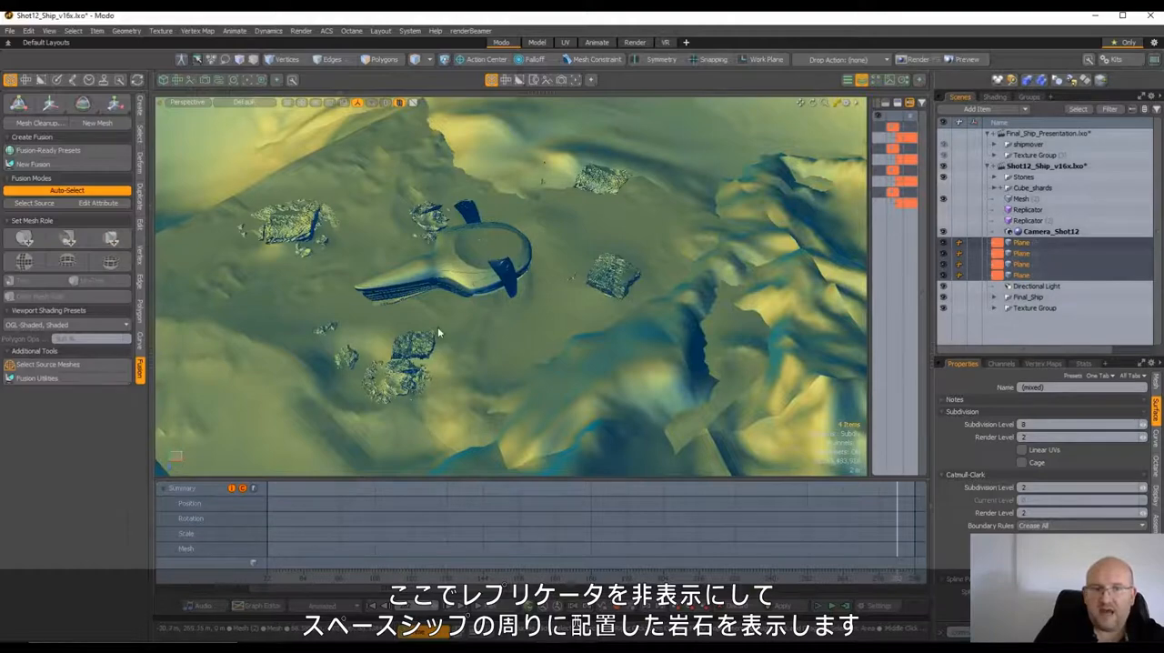
{"action": "scroll", "coordinate": [437, 333], "scroll_direction": "up", "scroll_amount": 2}
{"action": "left_click_drag", "start_coordinate": [438, 333], "coordinate": [528, 337], "text": "alt"}
{"action": "scroll", "coordinate": [466, 341], "scroll_direction": "up", "scroll_amount": 2}
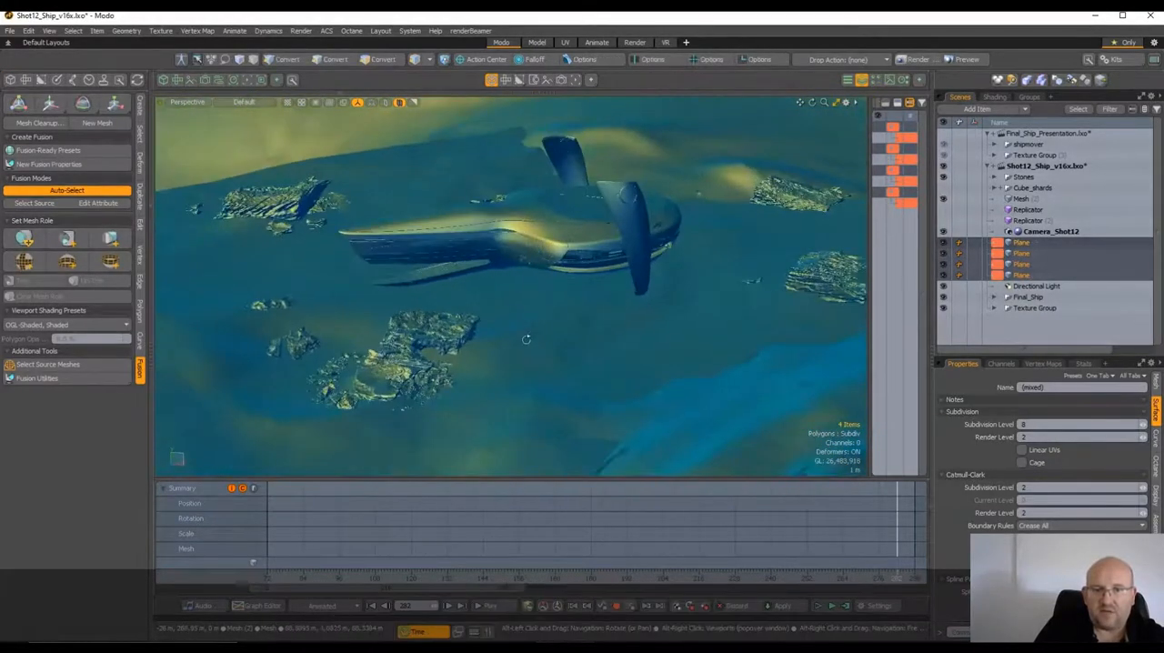
Look through Camera_Shot12 and scrub the timeline from near the start to check how the stones frame the landing shot
{"action": "left_click", "coordinate": [193, 102]}
{"action": "mouse_move", "coordinate": [200, 110]}
{"action": "left_click", "coordinate": [268, 128]}
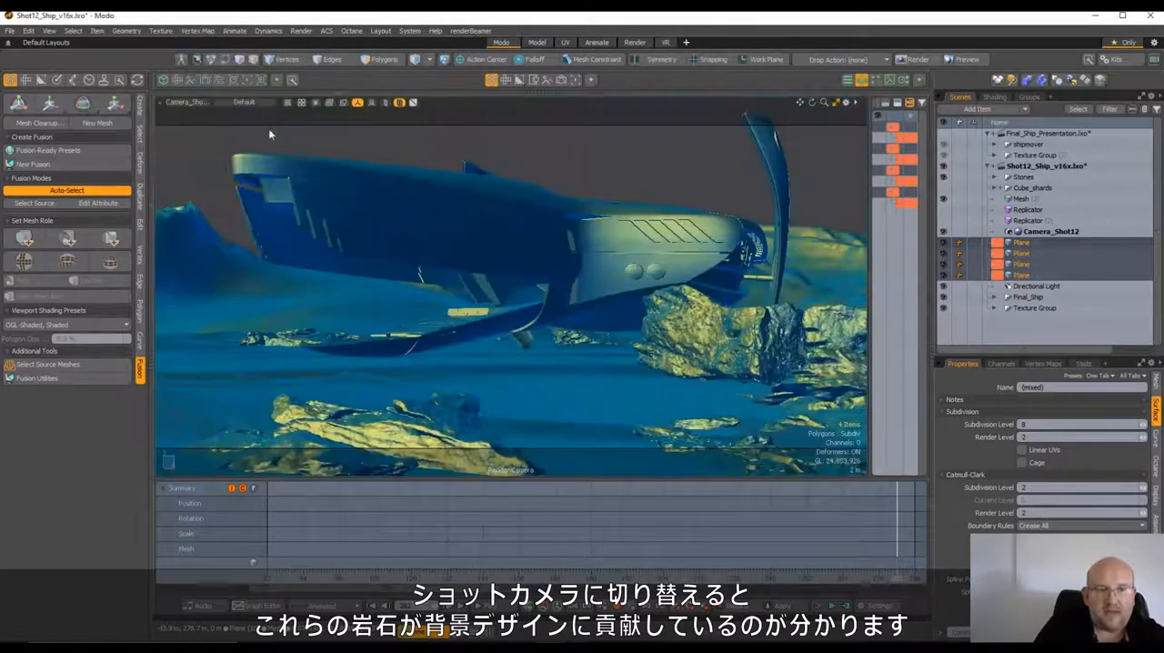
{"action": "left_click", "coordinate": [287, 579]}
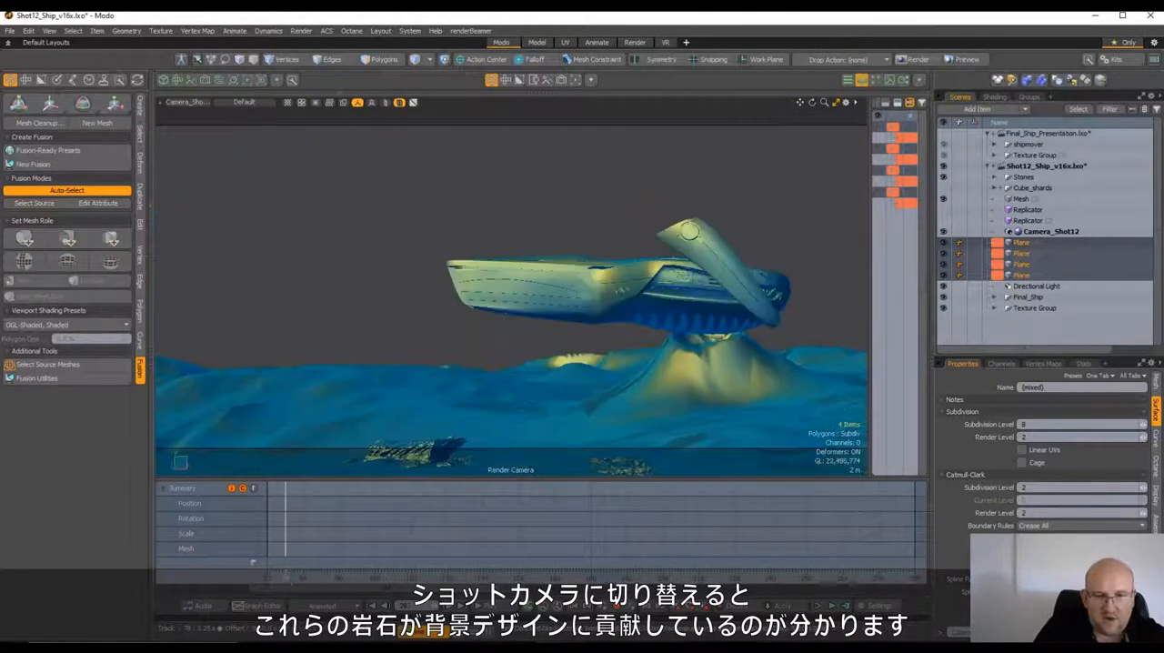
{"action": "left_click_drag", "start_coordinate": [287, 578], "coordinate": [504, 578]}
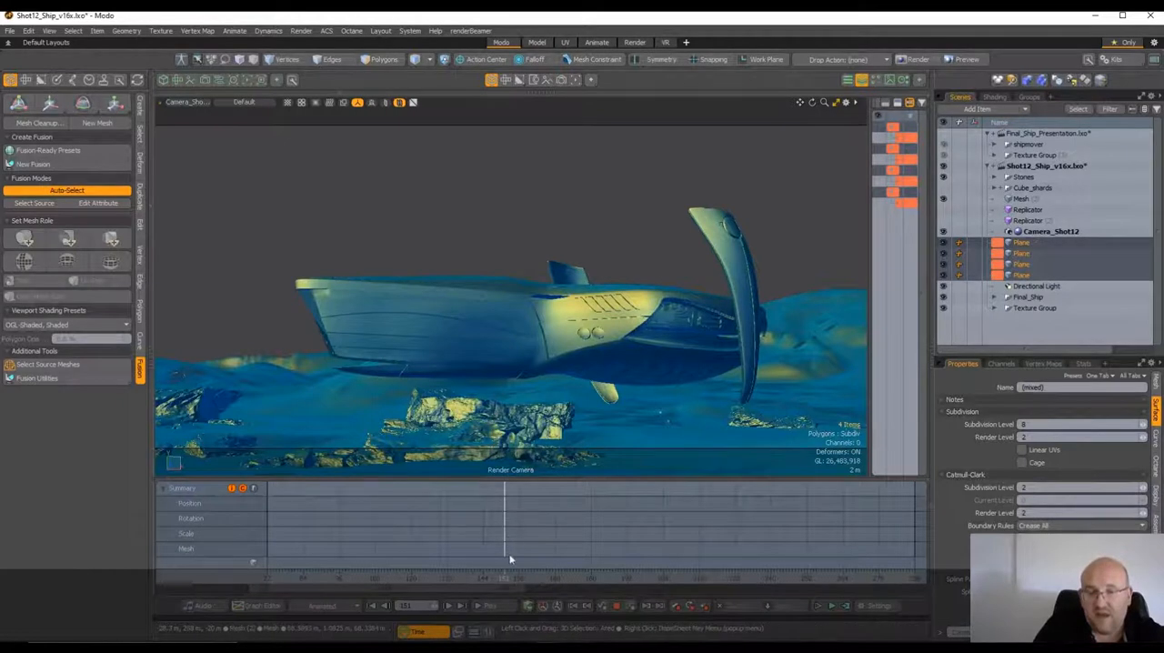
{"action": "left_click_drag", "start_coordinate": [506, 578], "coordinate": [597, 577]}
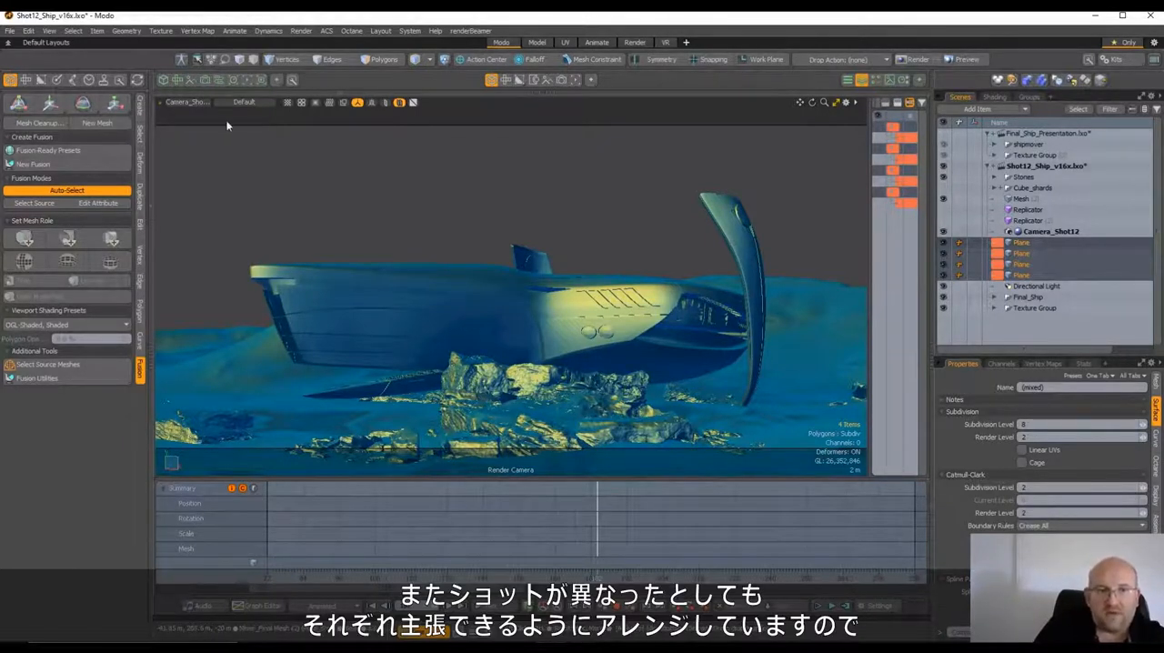
Return the viewport to Perspective and examine the arrangement of the rocks around the ship
{"action": "left_click", "coordinate": [203, 102]}
{"action": "left_click", "coordinate": [203, 95]}
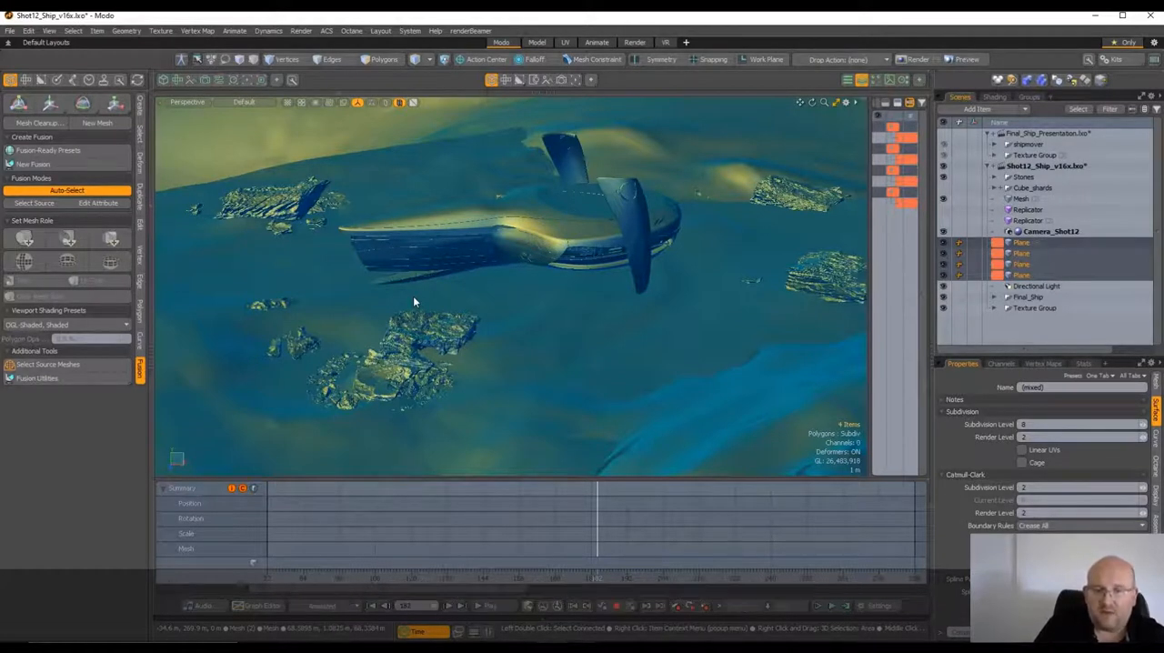
{"action": "left_click_drag", "start_coordinate": [409, 298], "coordinate": [496, 309], "text": "alt"}
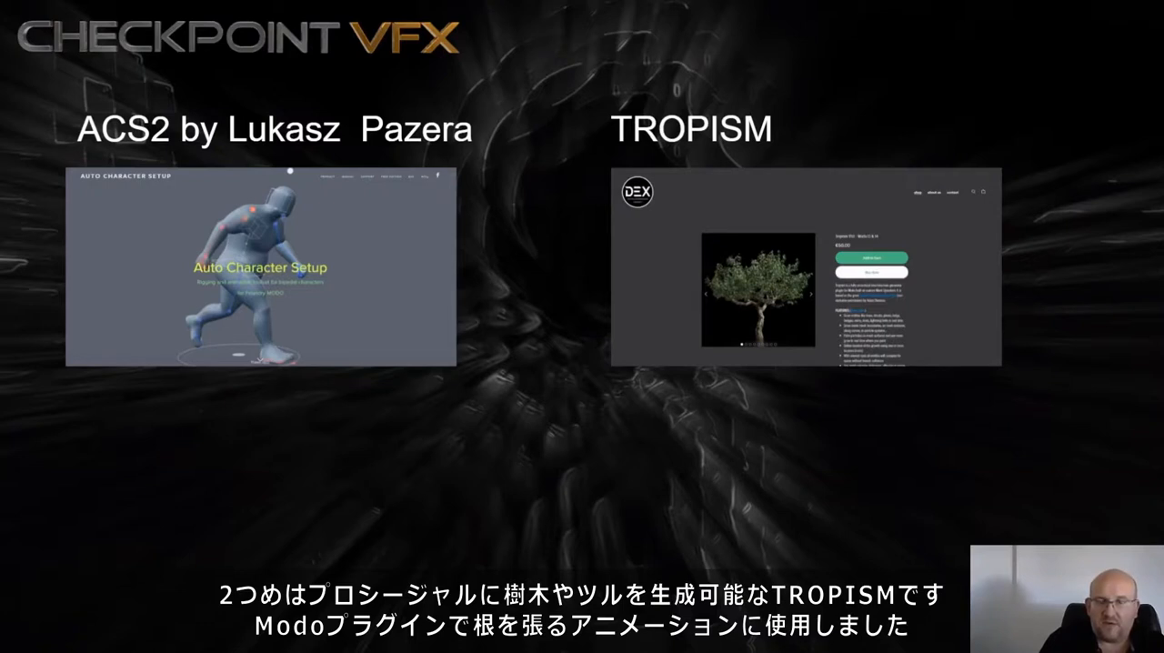
{"action": "left_click", "coordinate": [606, 506]}
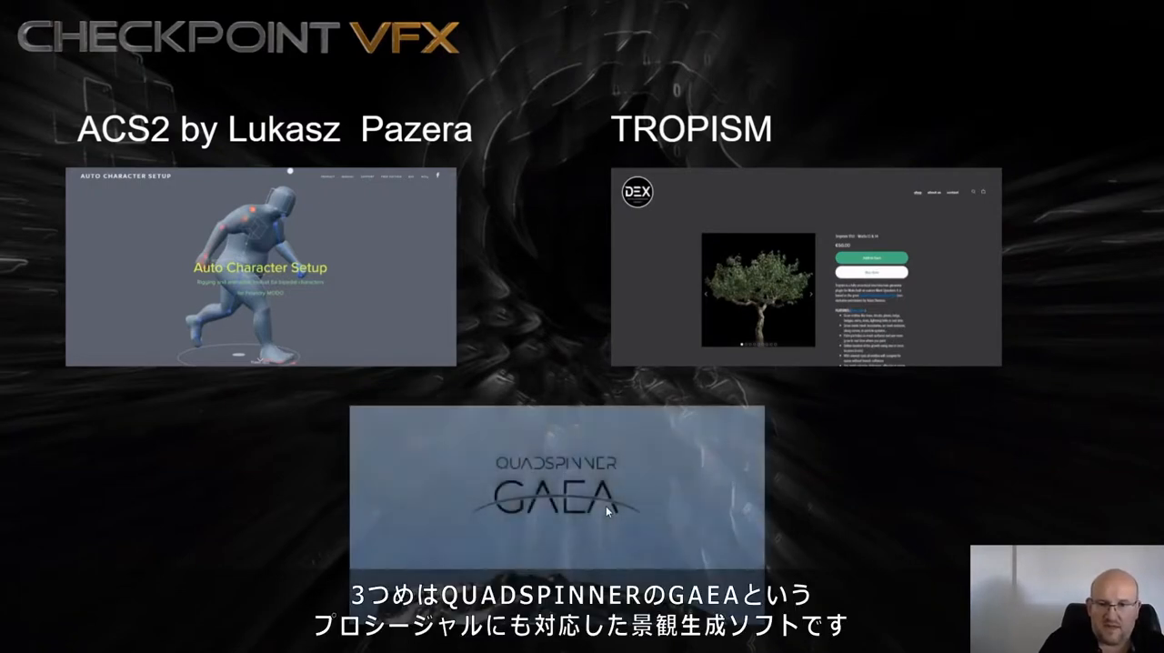